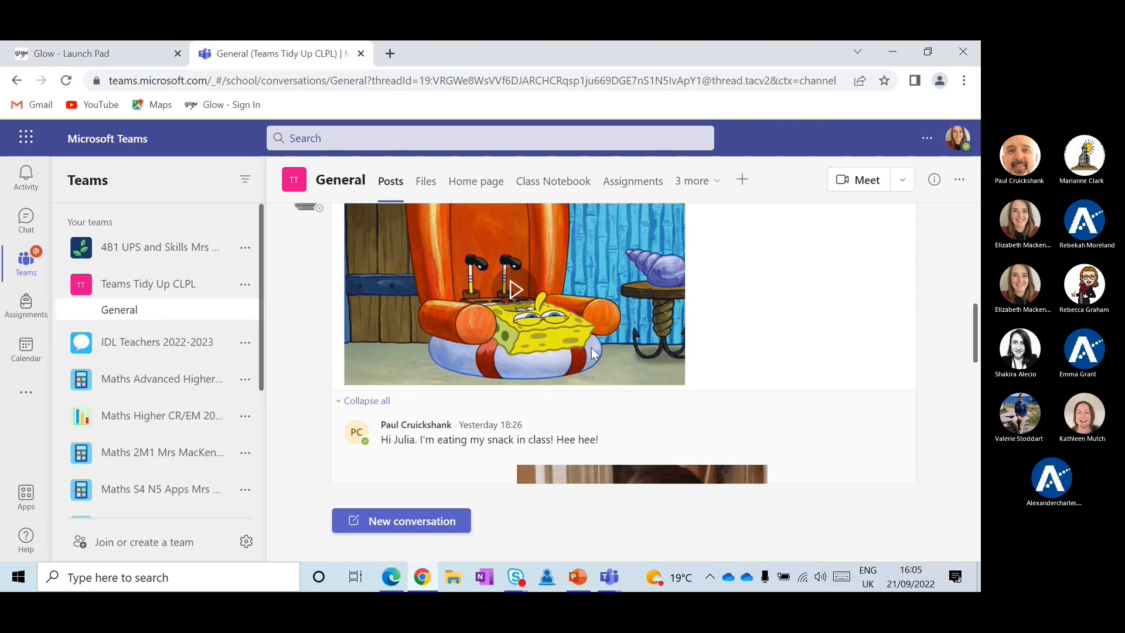
Scroll through the Teams Tidy Up CLPL General channel posts to see the new 'WooHoo!' post
scroll(591, 350, "down", 15)
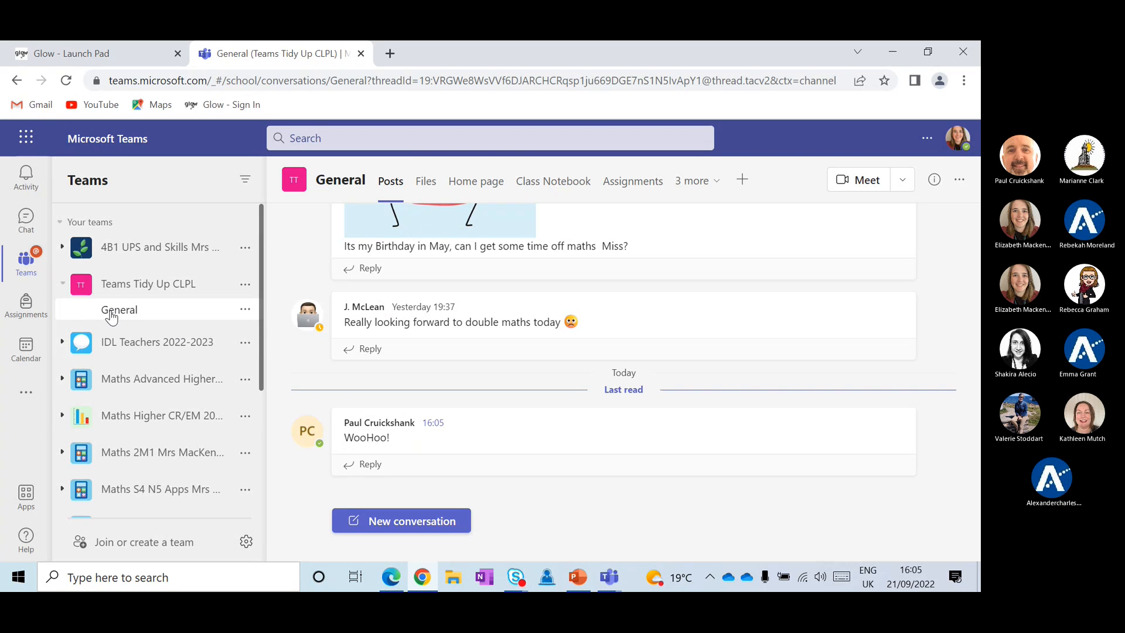
scroll(128, 328, "down", 3)
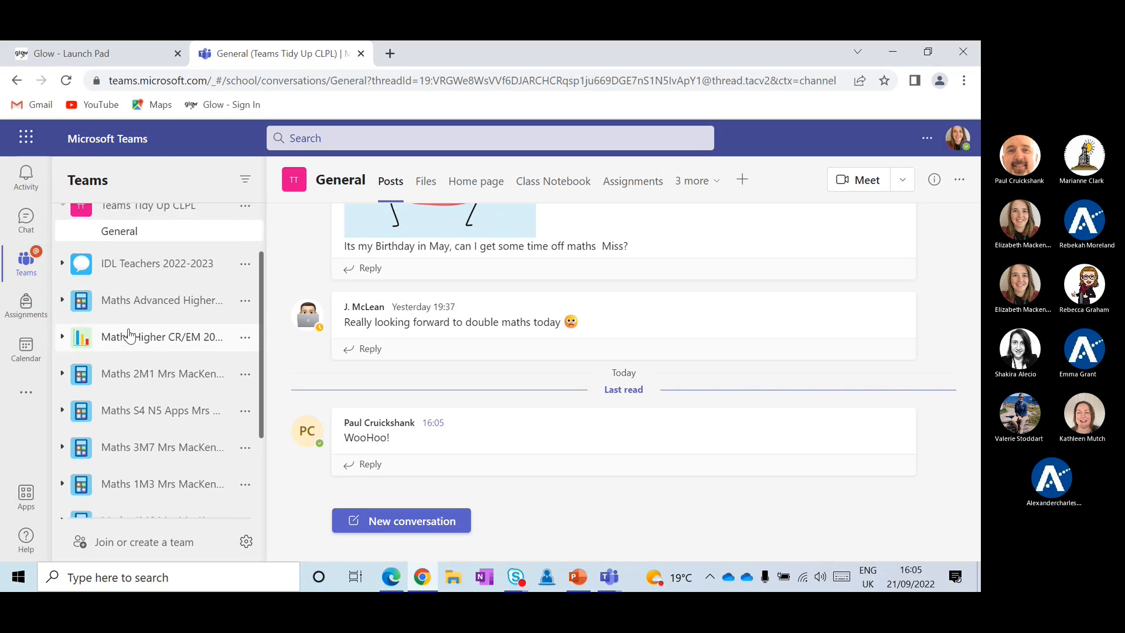
scroll(130, 333, "down", 3)
scroll(130, 334, "up", 5)
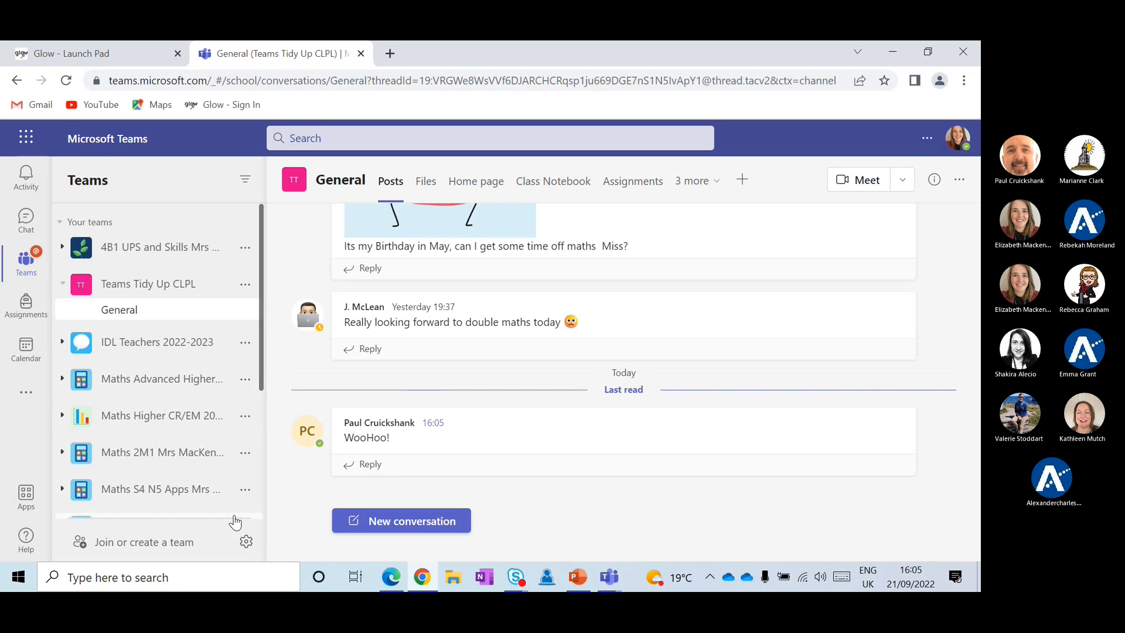
right_click(247, 546)
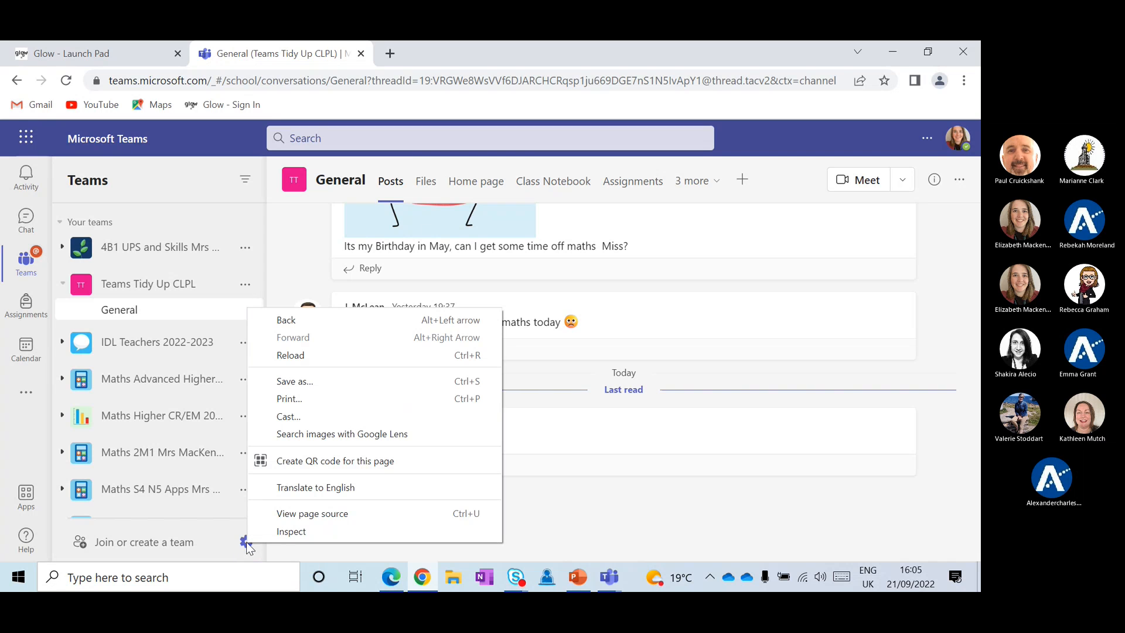
Change the teams page layout setting from List to Grid so teams appear as cards
left_click(240, 545)
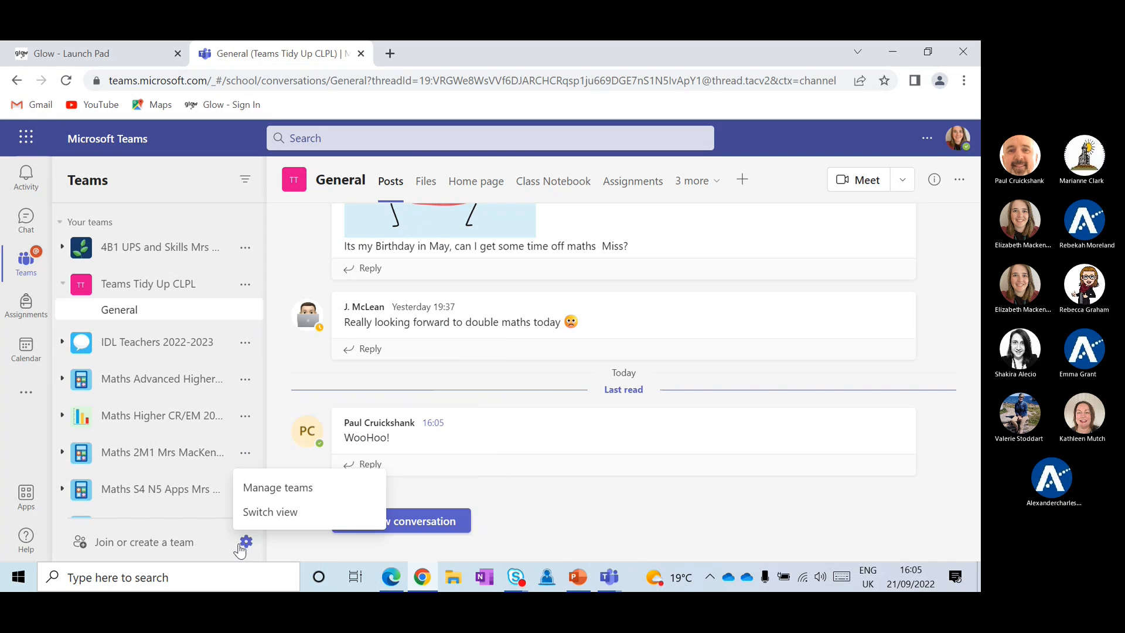
left_click(260, 515)
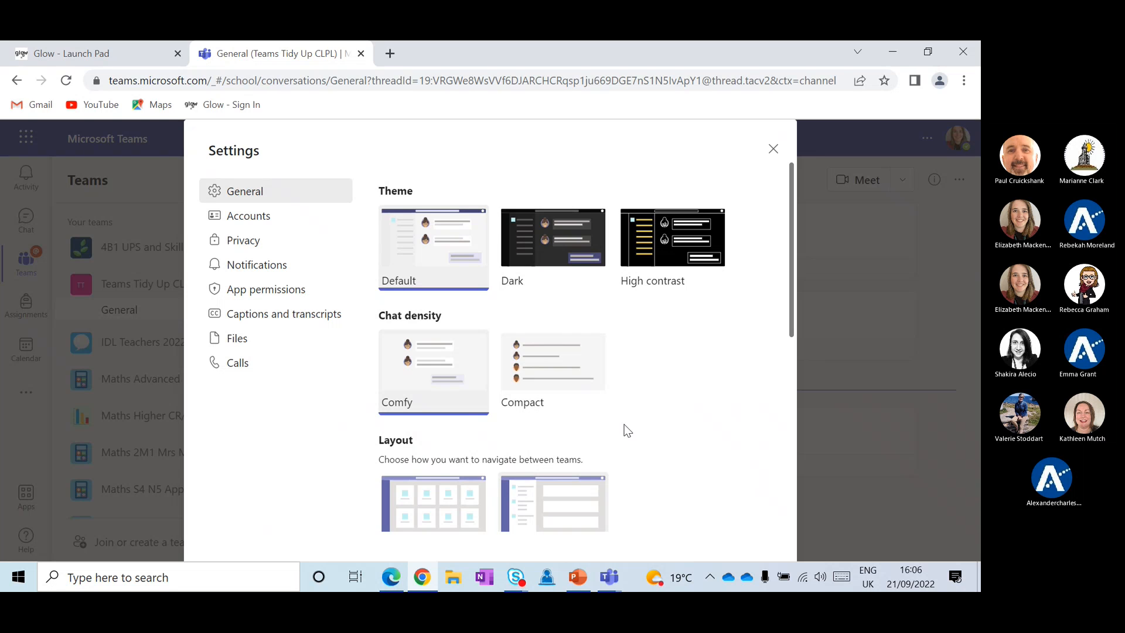
left_click_drag(791, 318, 786, 370)
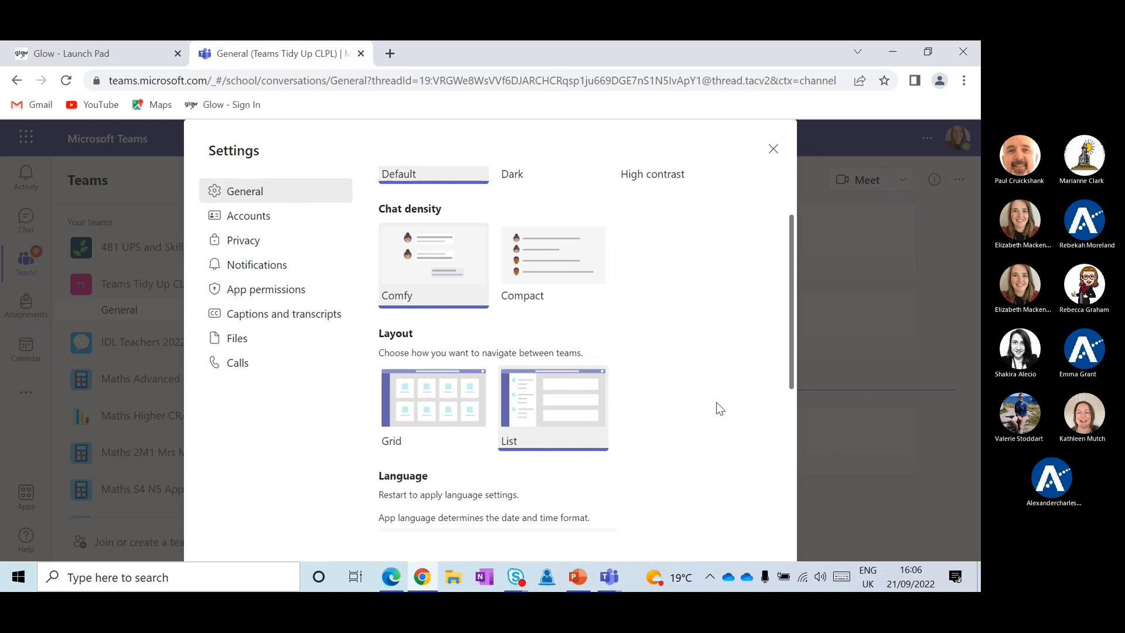
left_click(438, 407)
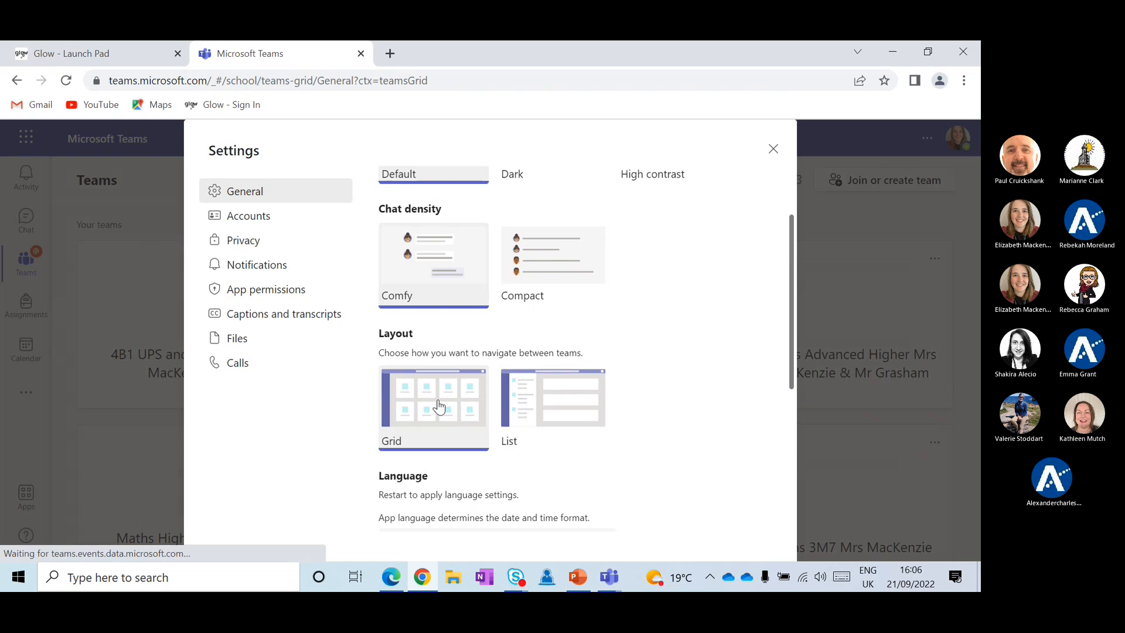
Close settings, open Teams Tidy Up CLPL from the grid, then return to all teams
left_click(773, 150)
scroll(515, 261, "down", 5)
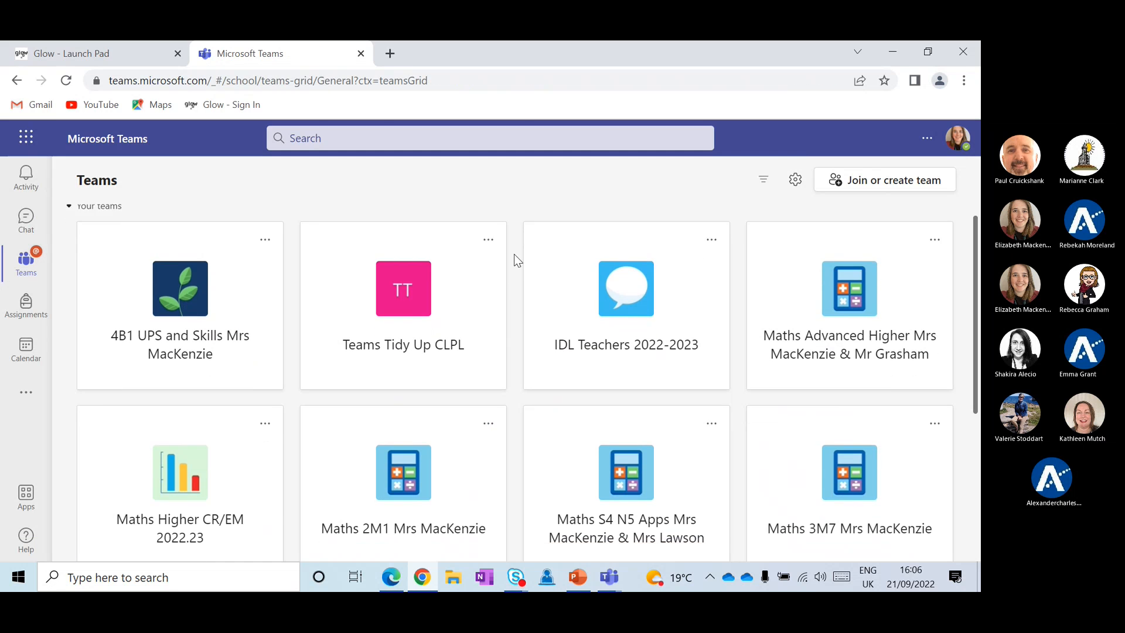
scroll(515, 261, "up", 5)
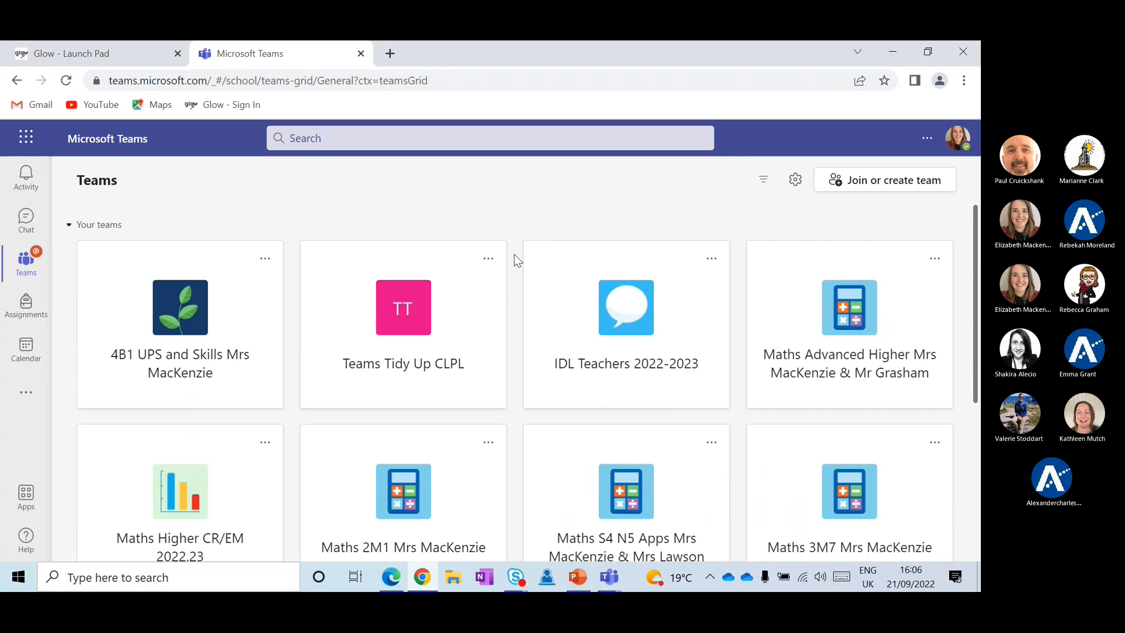
left_click(383, 292)
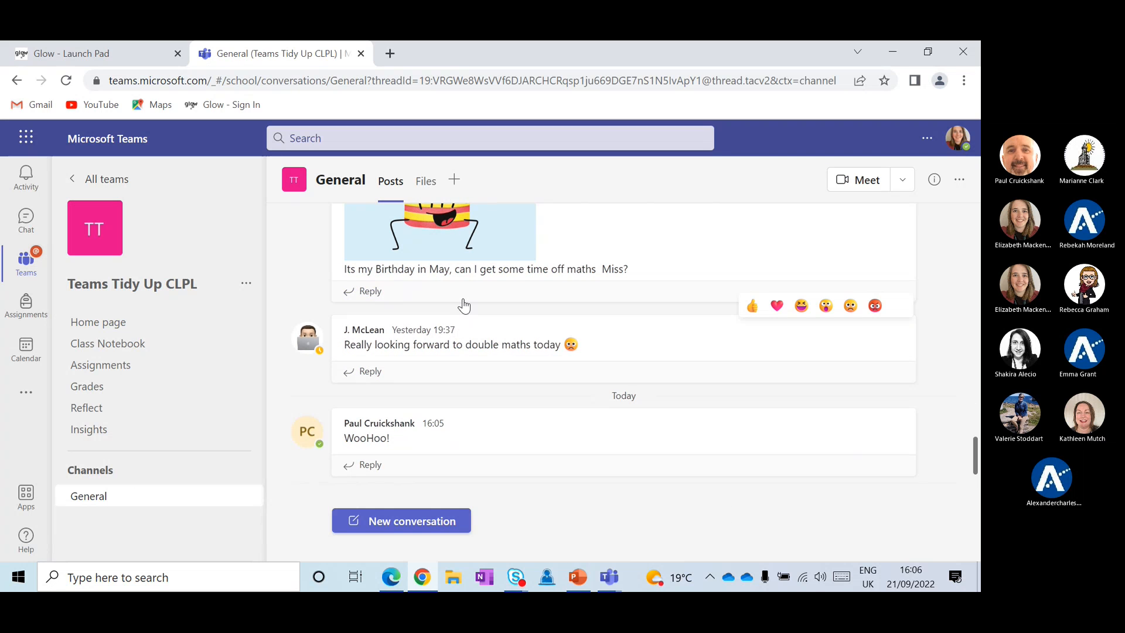
left_click(99, 179)
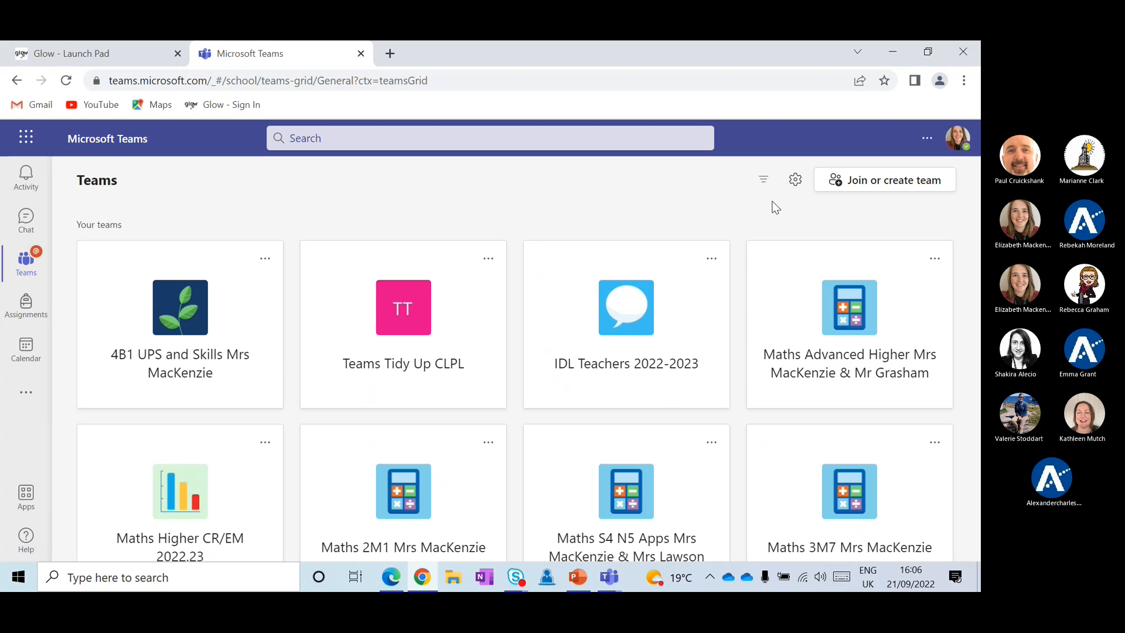
Set the teams layout back to List and close the settings dialog
left_click(795, 181)
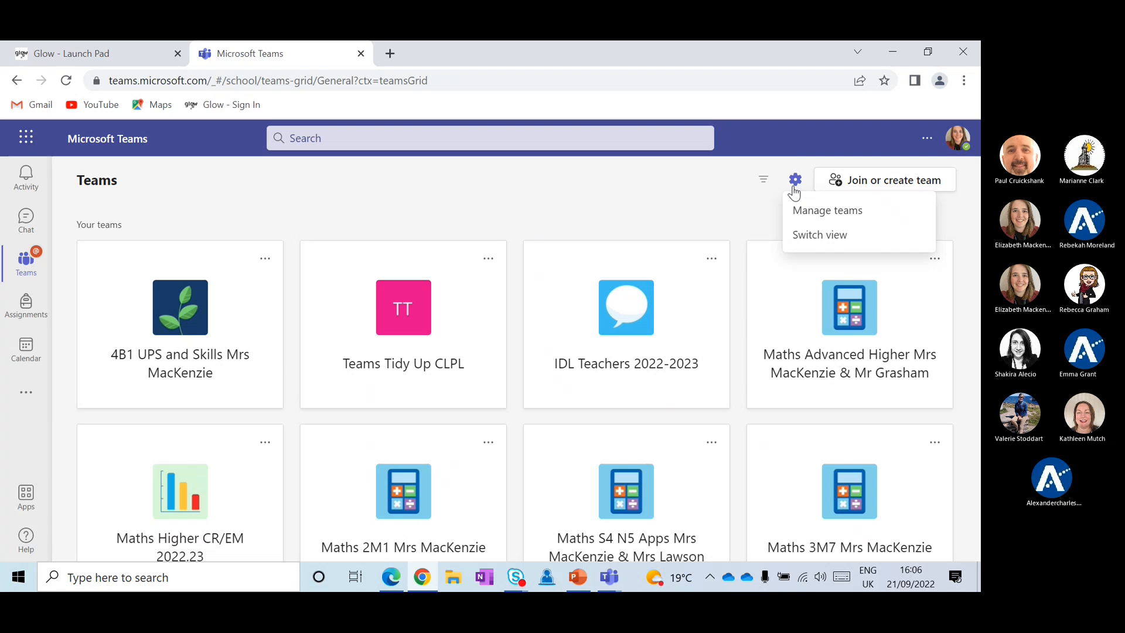
left_click(797, 233)
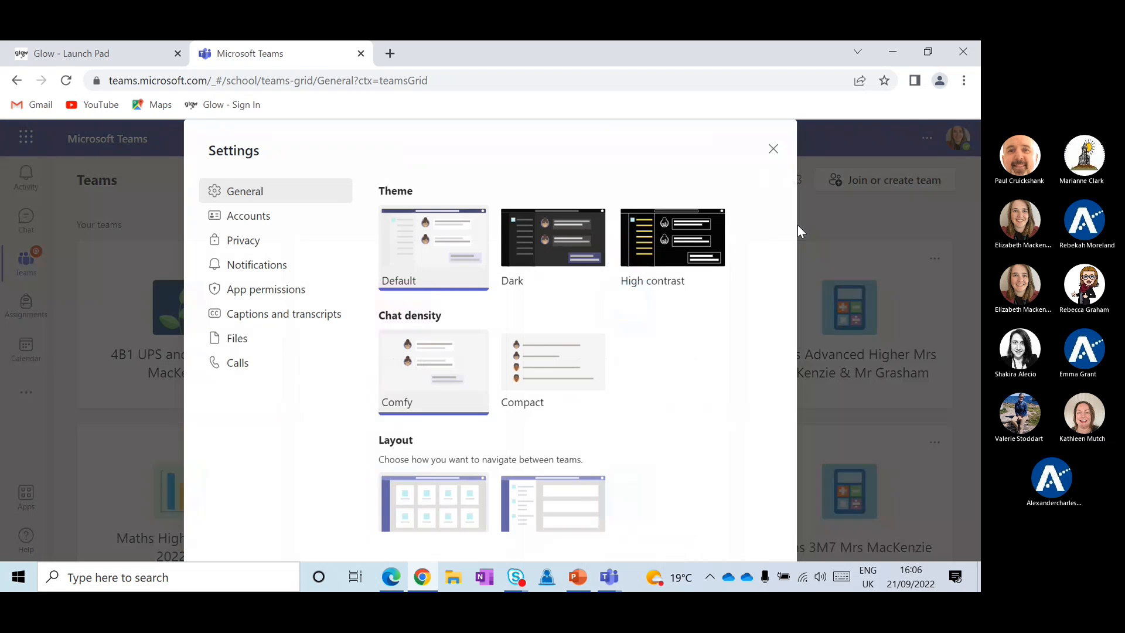
scroll(554, 495, "down", 2)
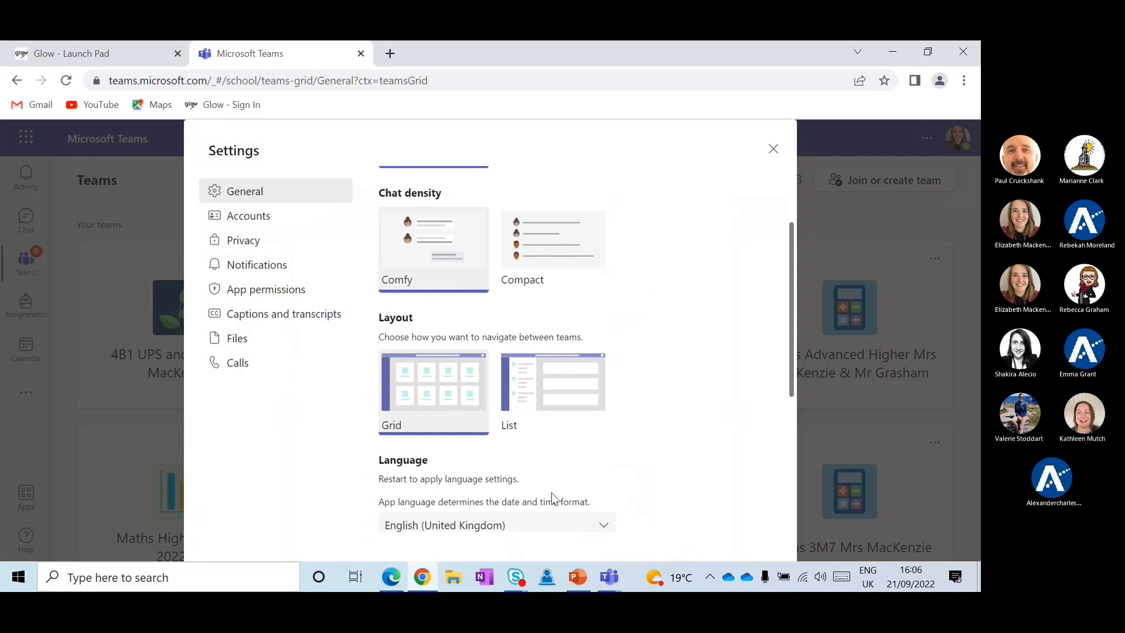
left_click(544, 386)
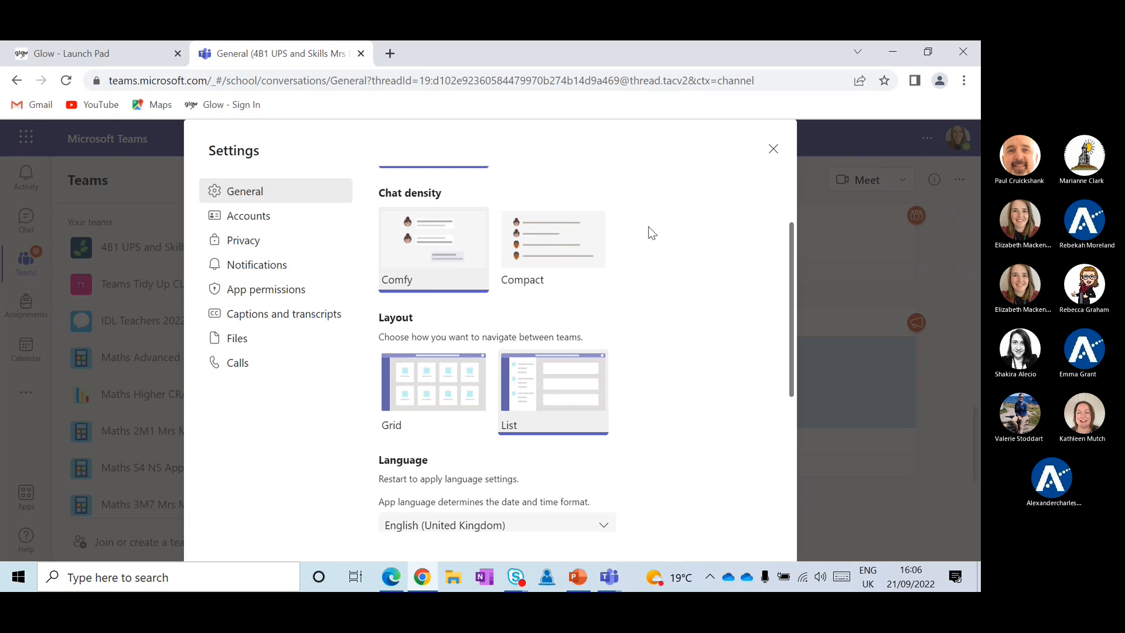
scroll(570, 394, "up", 2)
scroll(491, 264, "down", 5)
scroll(491, 264, "down", 2)
scroll(491, 264, "up", 6)
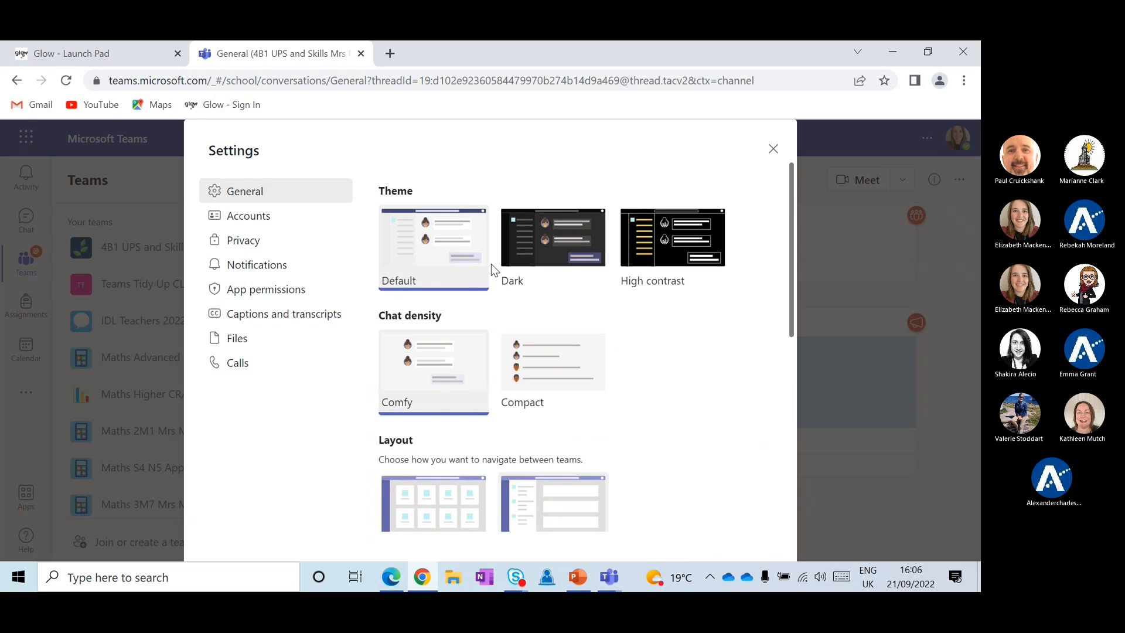
left_click(772, 150)
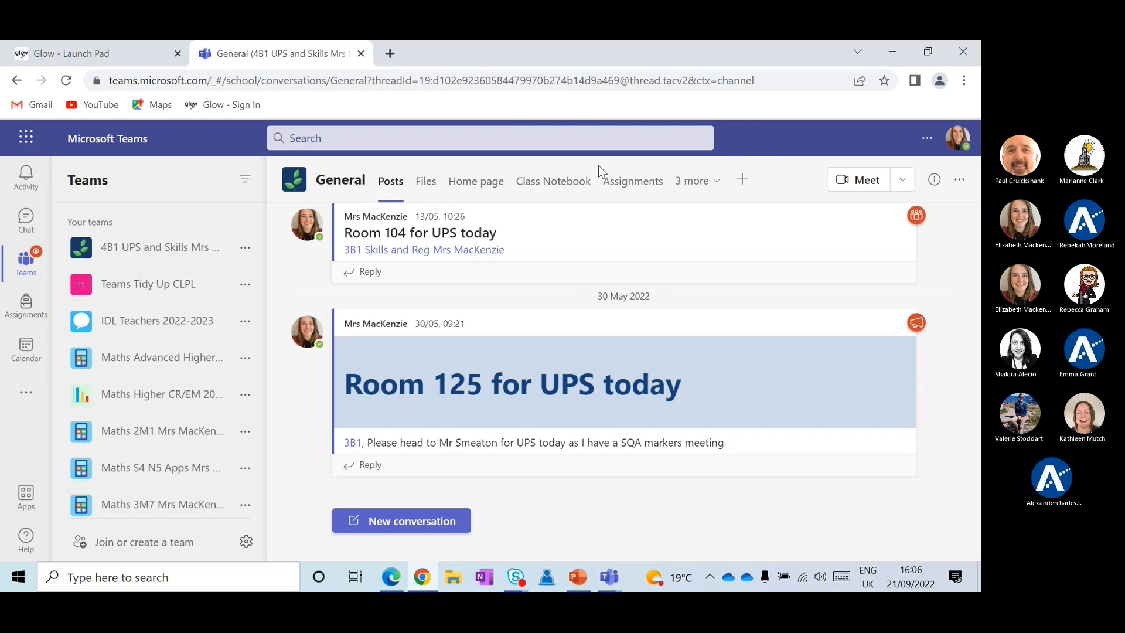
Open Teams Tidy Up CLPL's class details and retype the class name's ending as 'LPL'
left_click(245, 286)
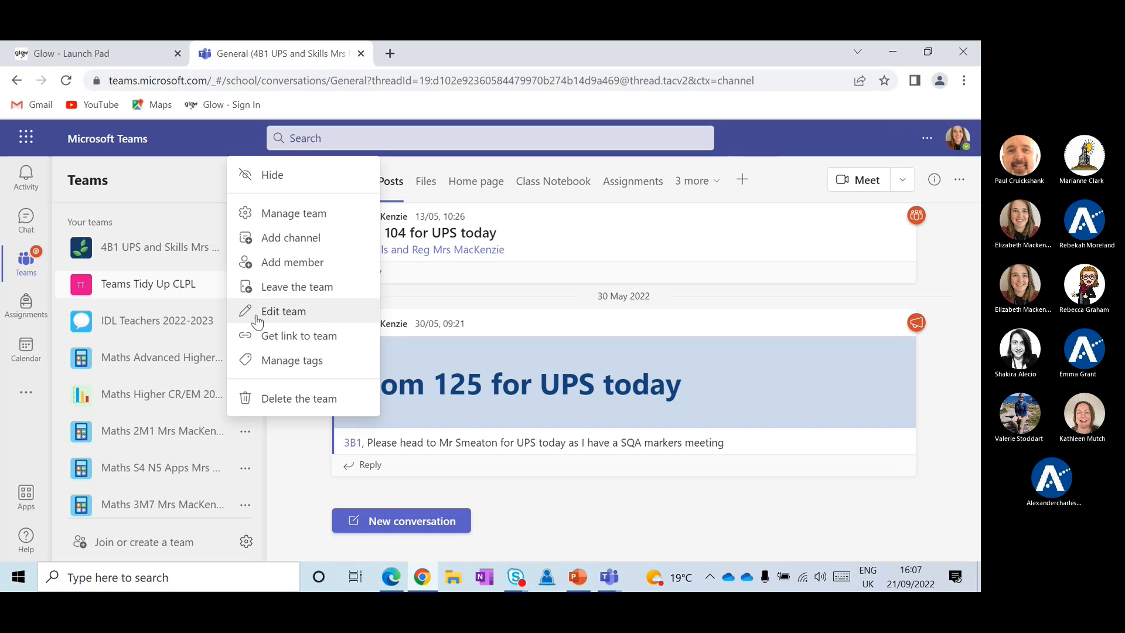
left_click(208, 293)
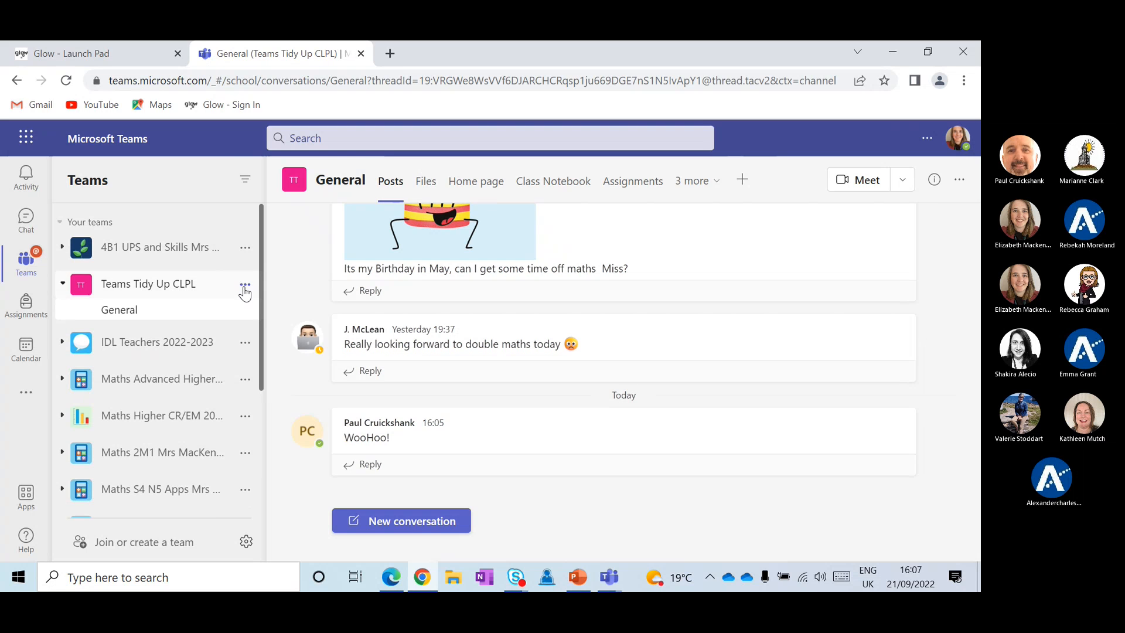
left_click(245, 289)
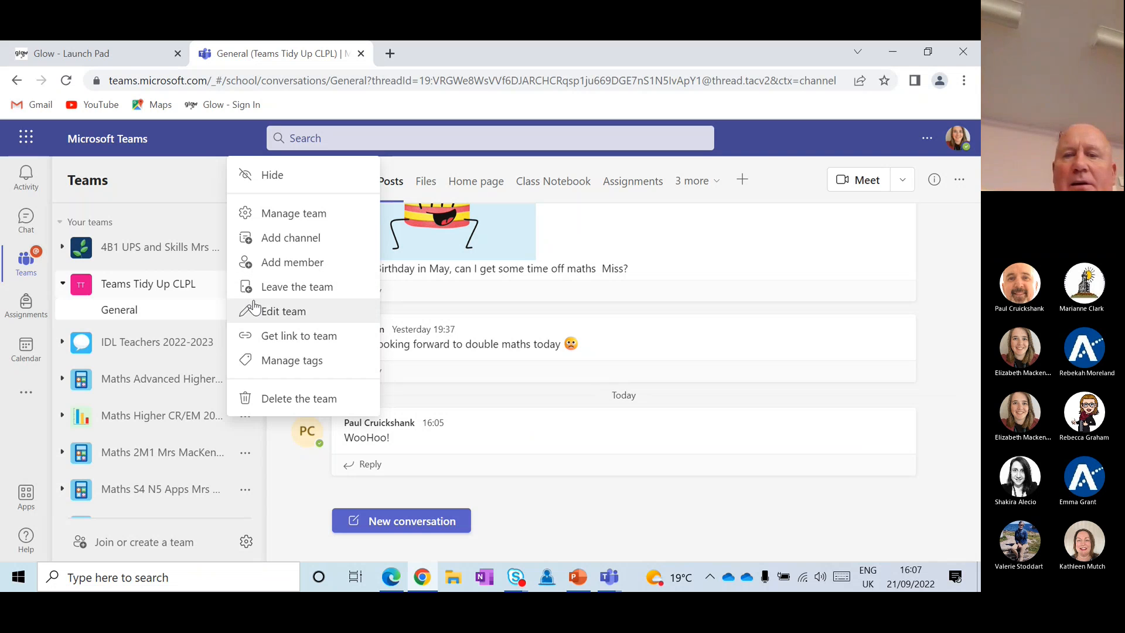
left_click(260, 316)
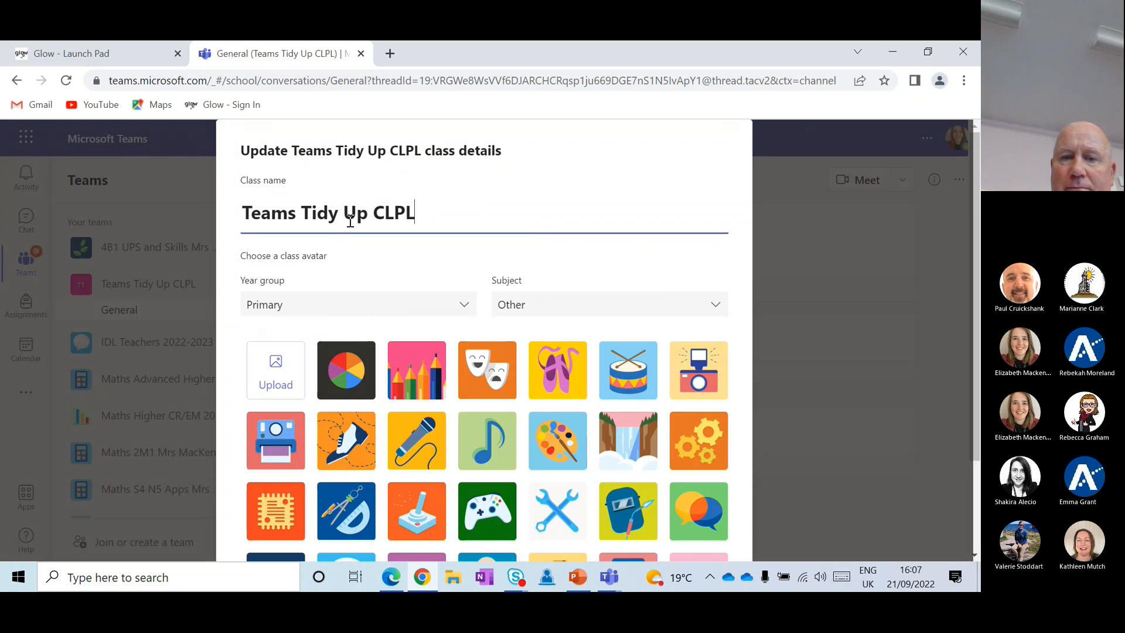
left_click(438, 206)
key("BackSpace")
key("BackSpace")
key("BackSpace")
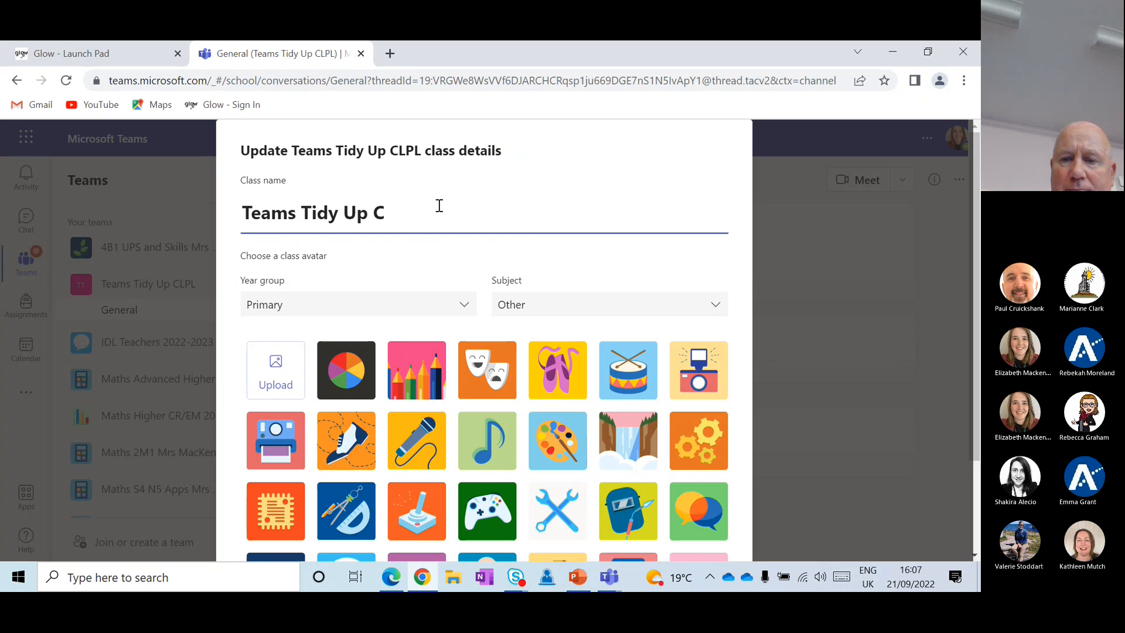
type("LPL")
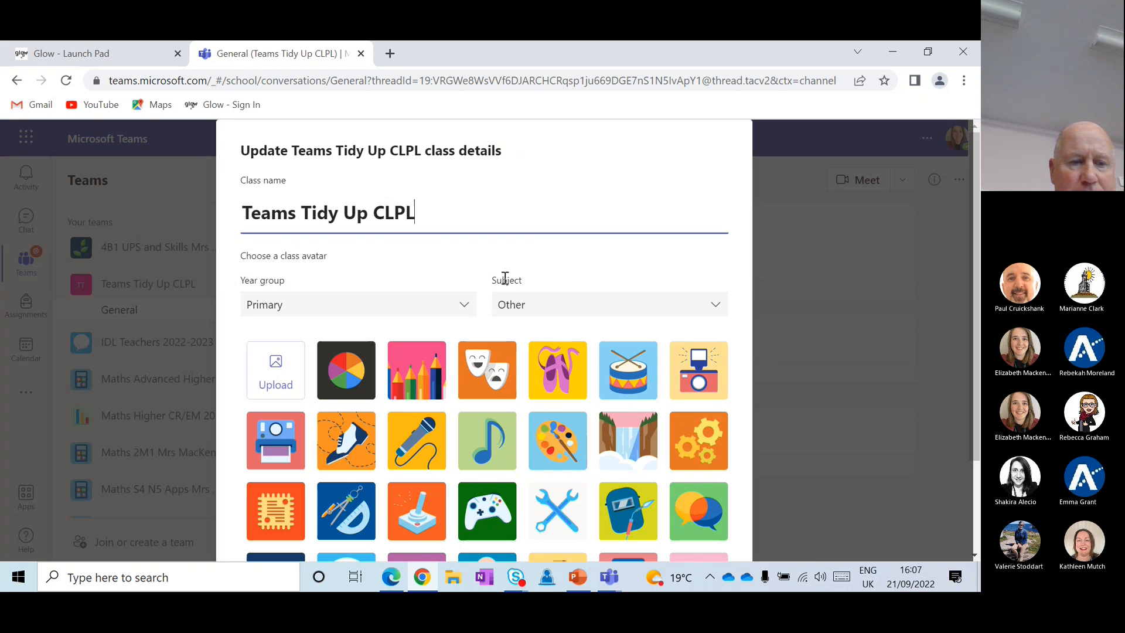
Choose the game-controller picture as the class avatar
scroll(488, 431, "down", 1)
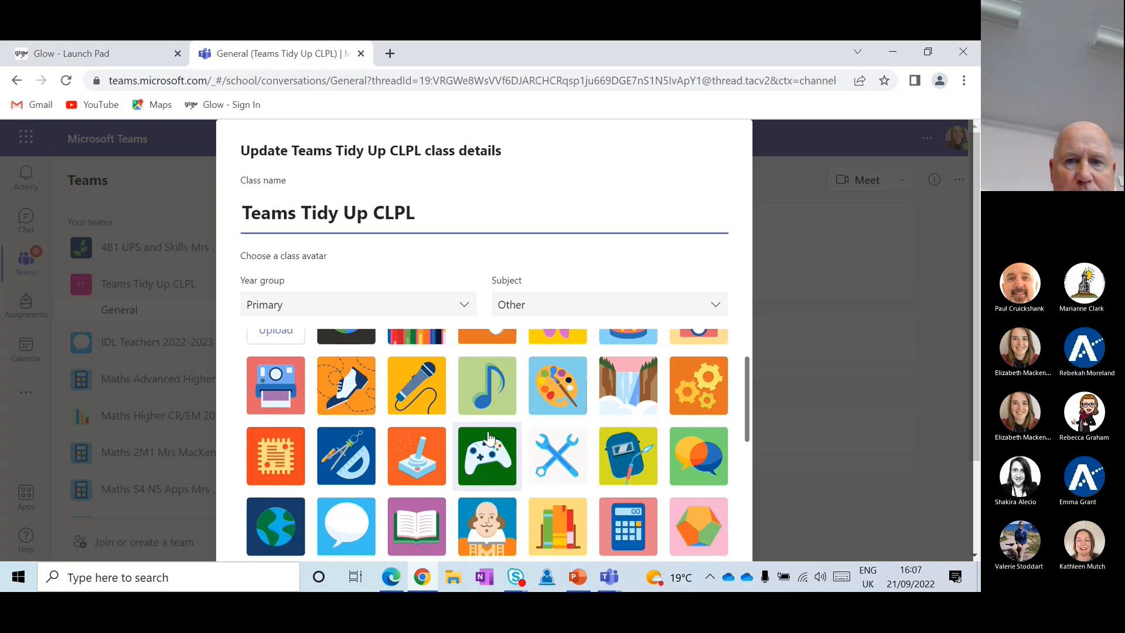
scroll(487, 436, "down", 2)
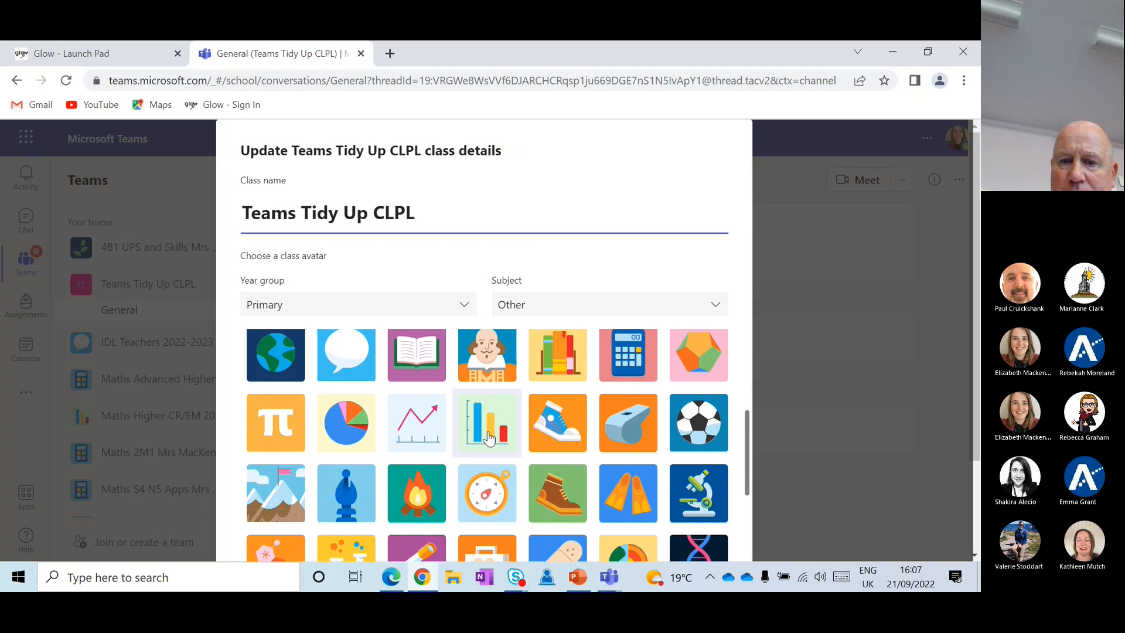
scroll(488, 438, "up", 2)
left_click(489, 413)
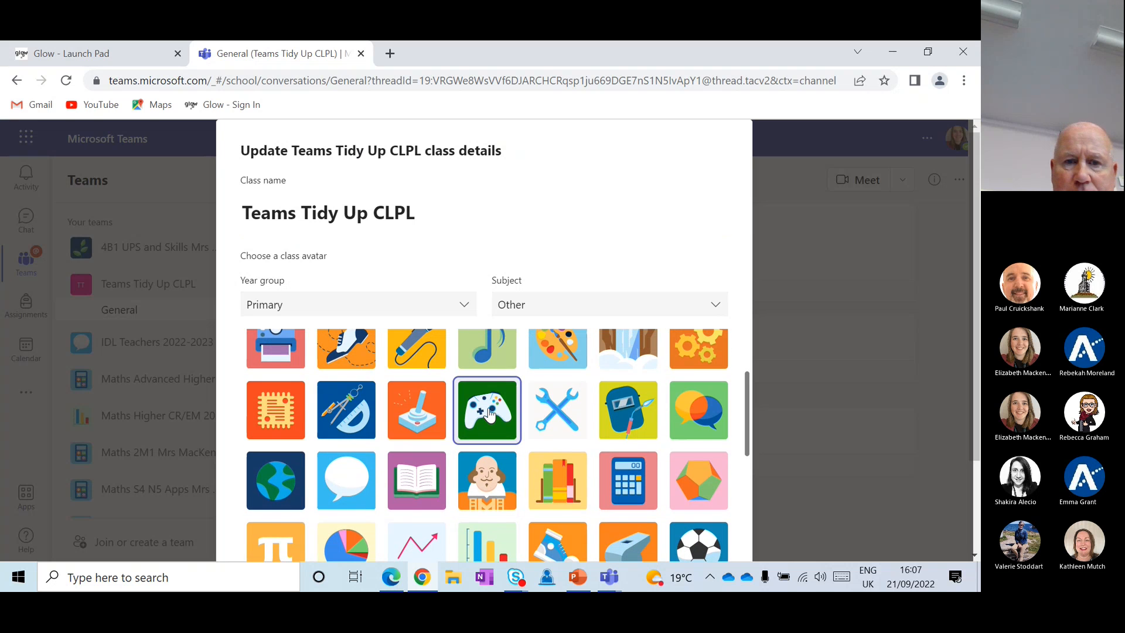
scroll(615, 299, "down", 5)
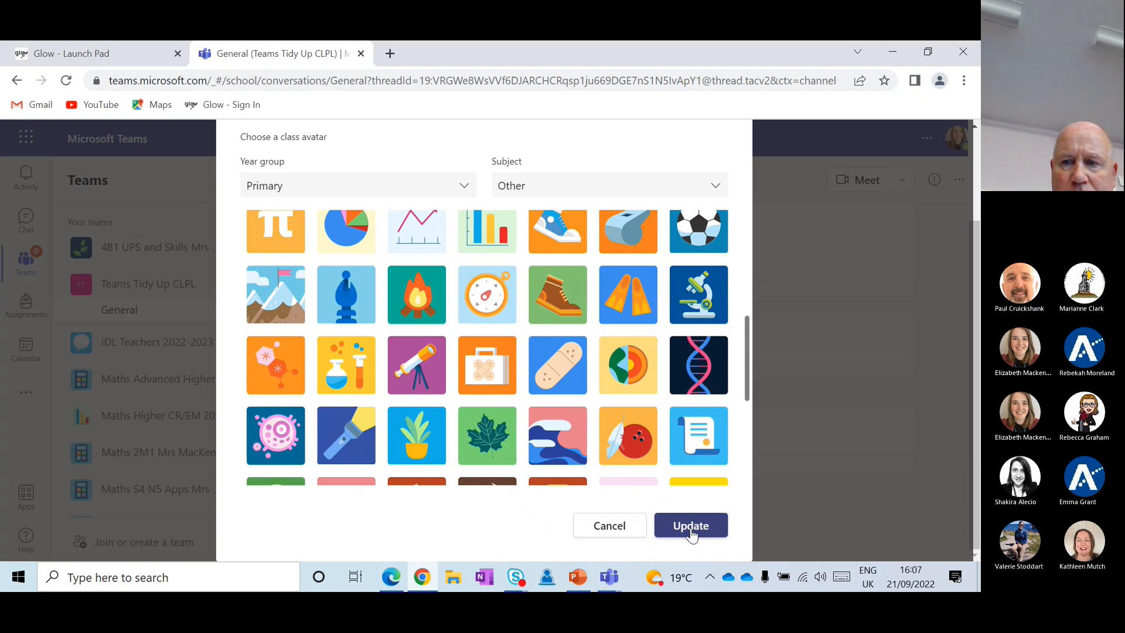
scroll(645, 469, "up", 3)
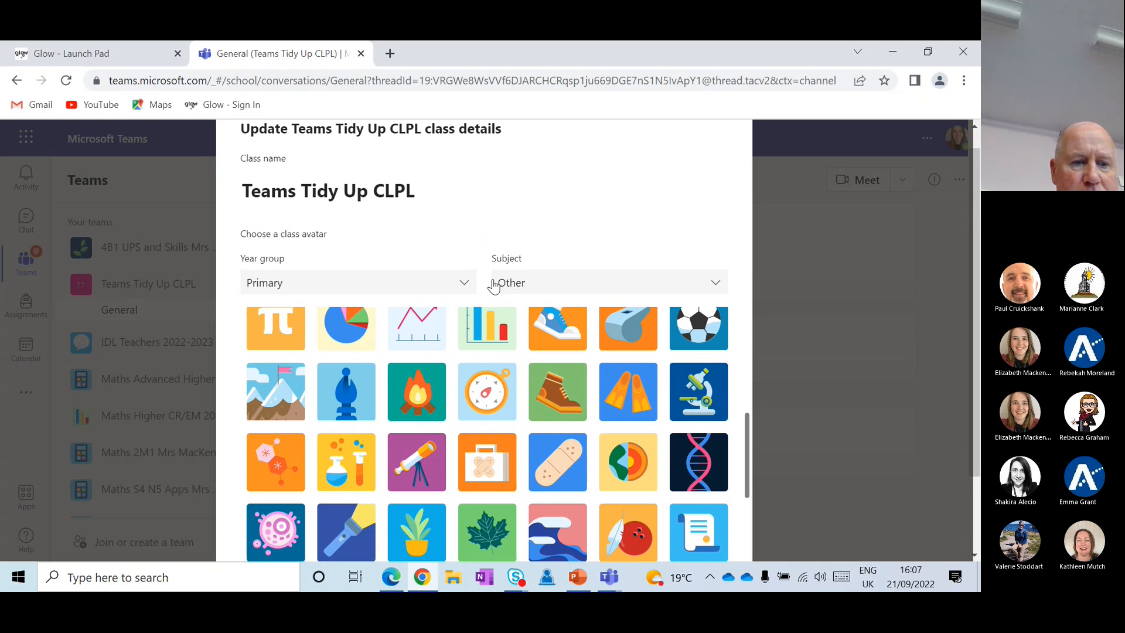
Set the year group to Secondary, keep the subject as Other, and save the class details
left_click(467, 284)
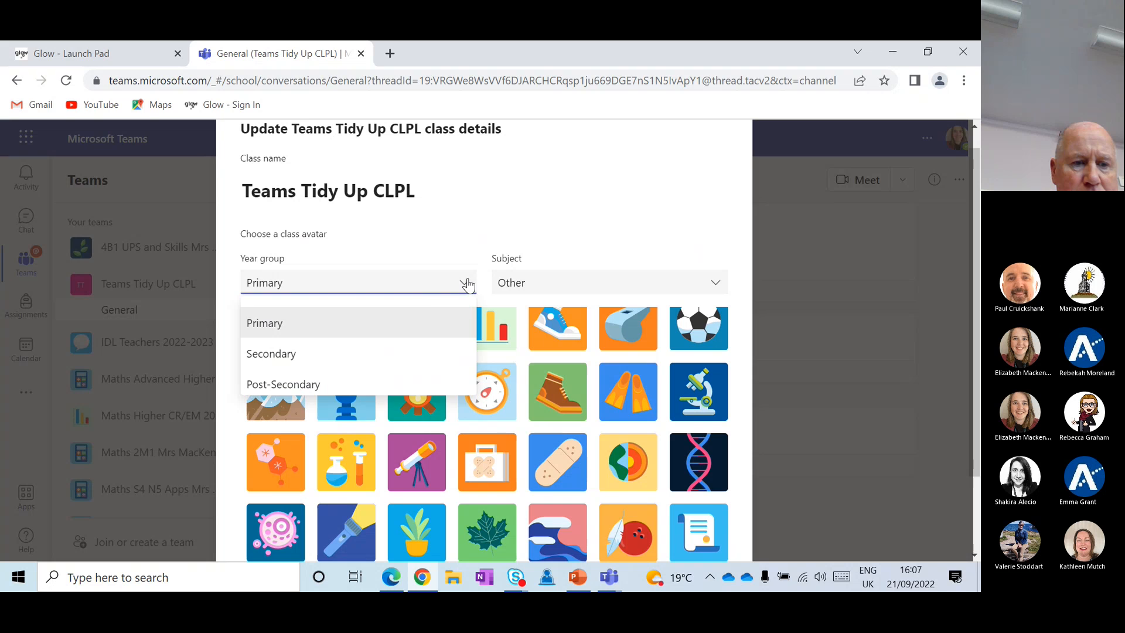
left_click(359, 363)
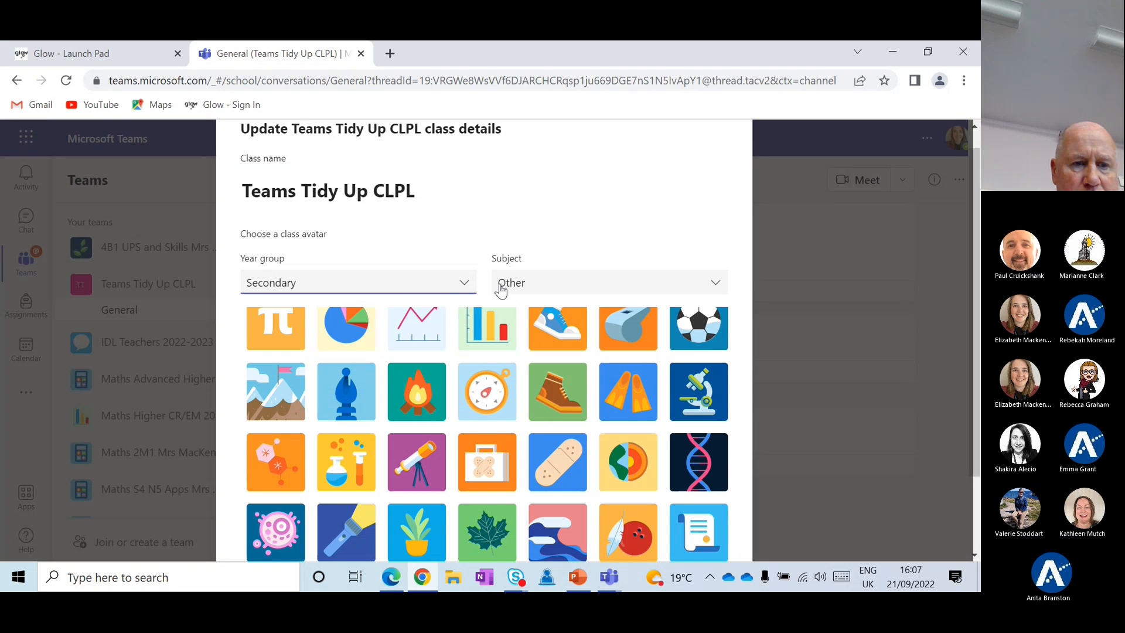
left_click(527, 296)
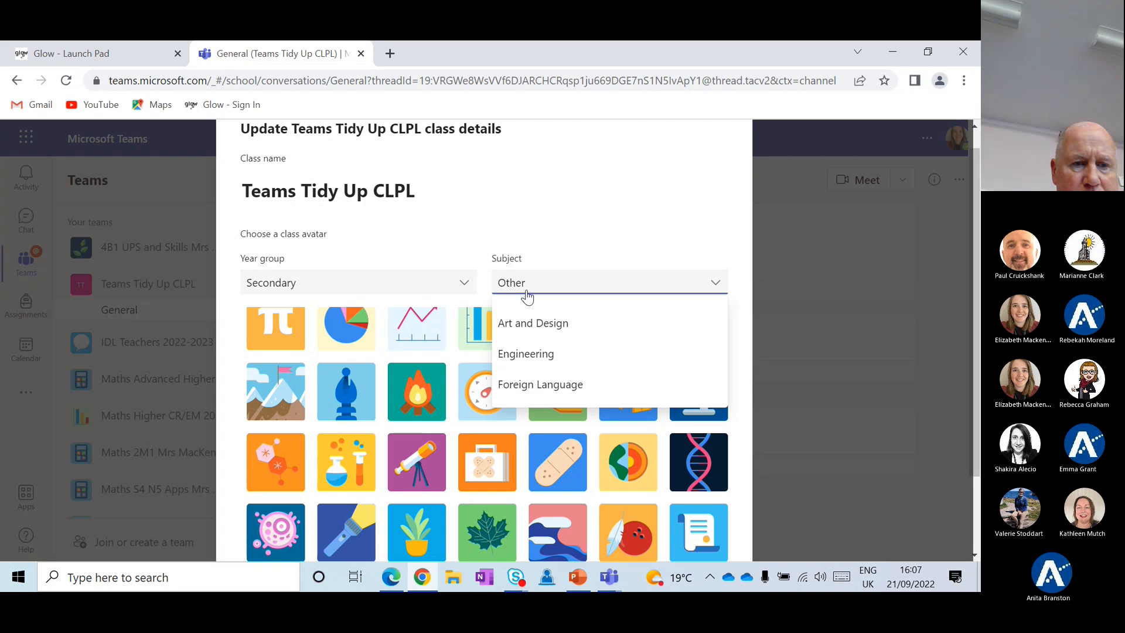
scroll(517, 354, "down", 5)
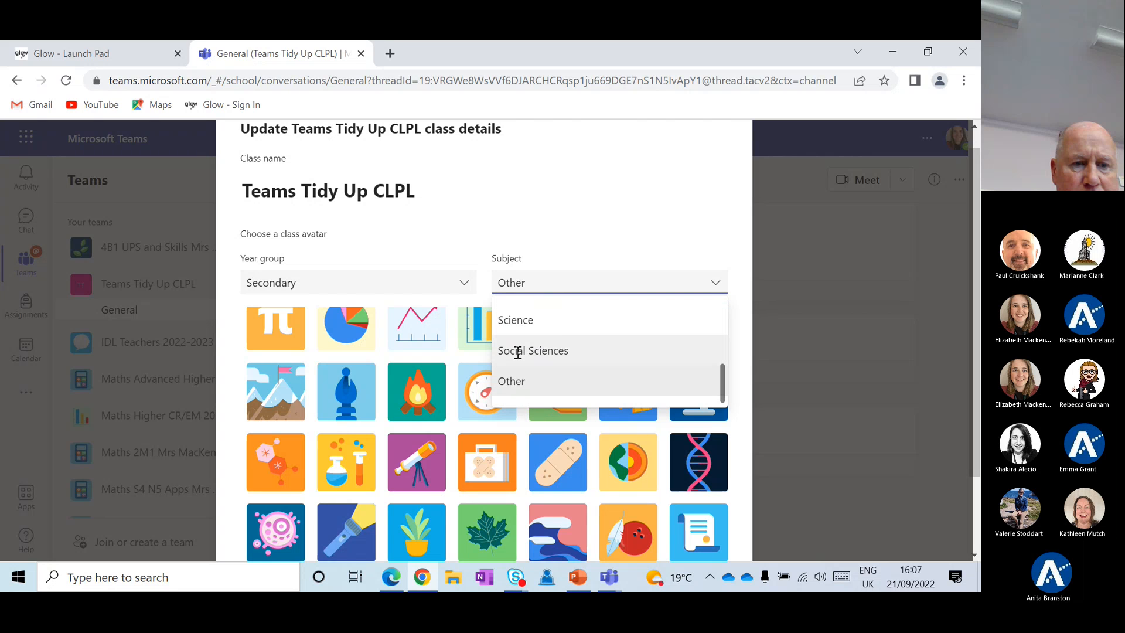
scroll(518, 354, "up", 7)
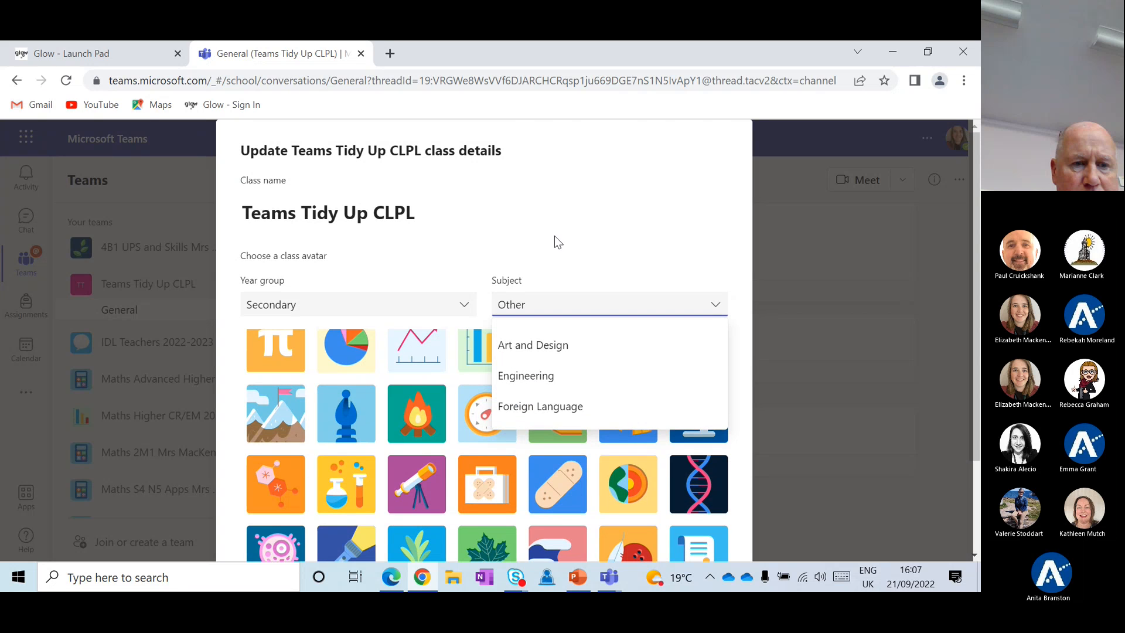
left_click(555, 235)
triple_click(555, 235)
scroll(554, 236, "down", 2)
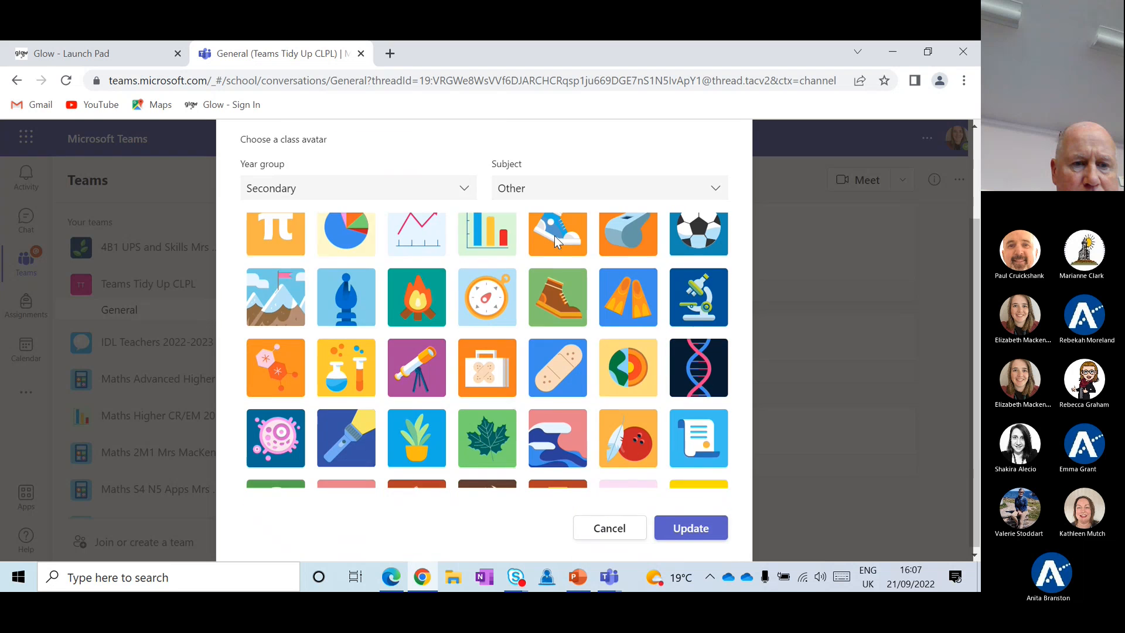
scroll(624, 427, "down", 2)
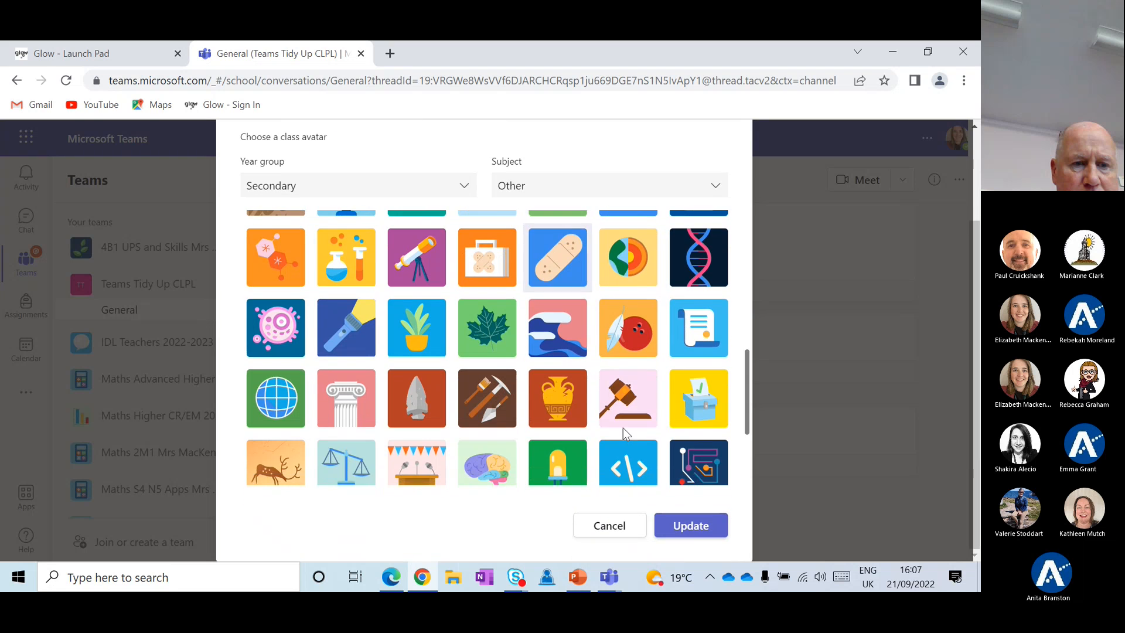
left_click(685, 525)
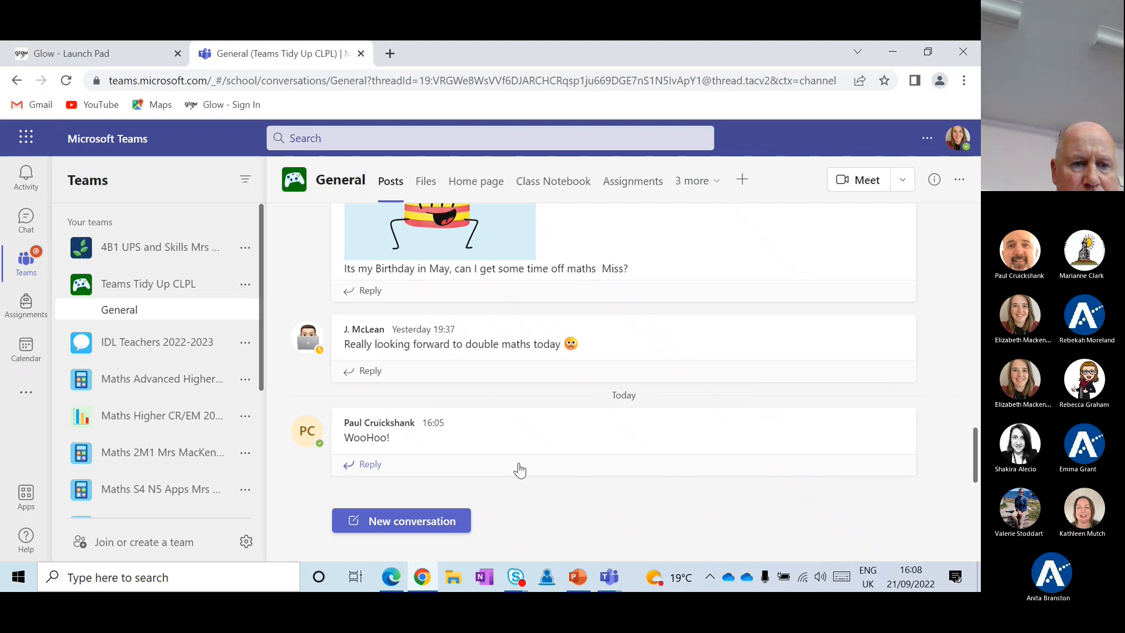
scroll(546, 398, "up", 3)
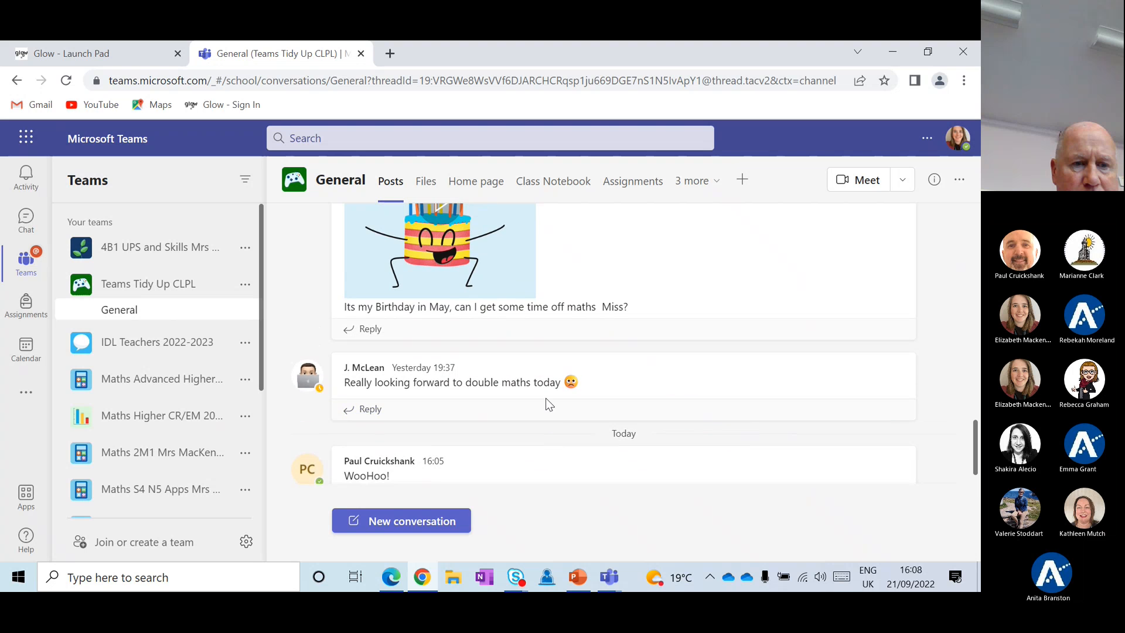
scroll(546, 398, "up", 10)
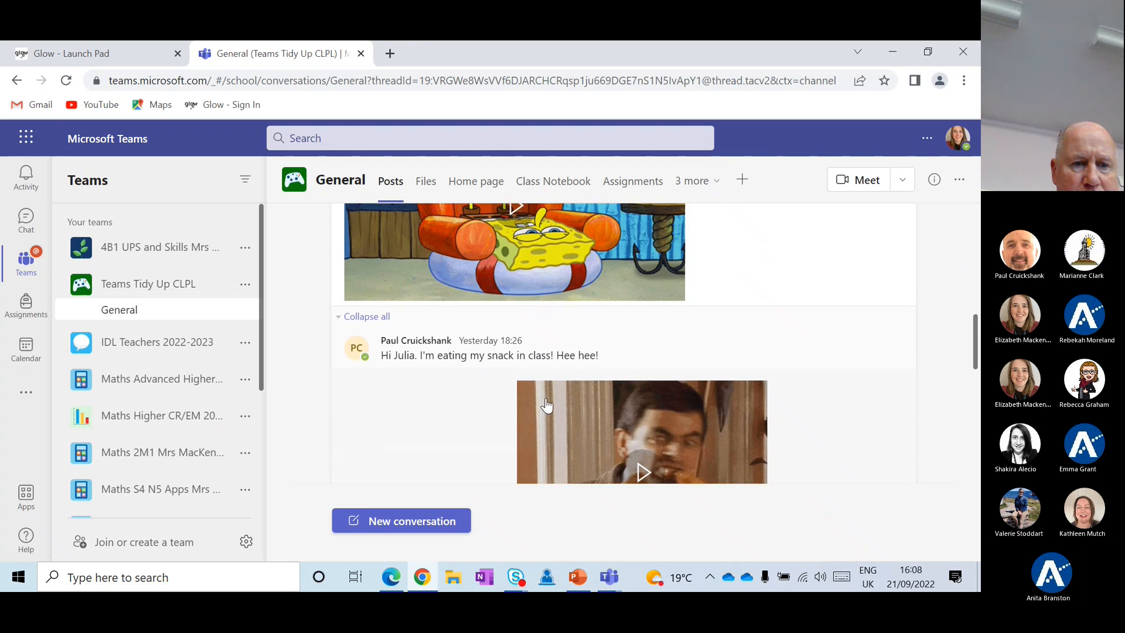
scroll(546, 404, "up", 3)
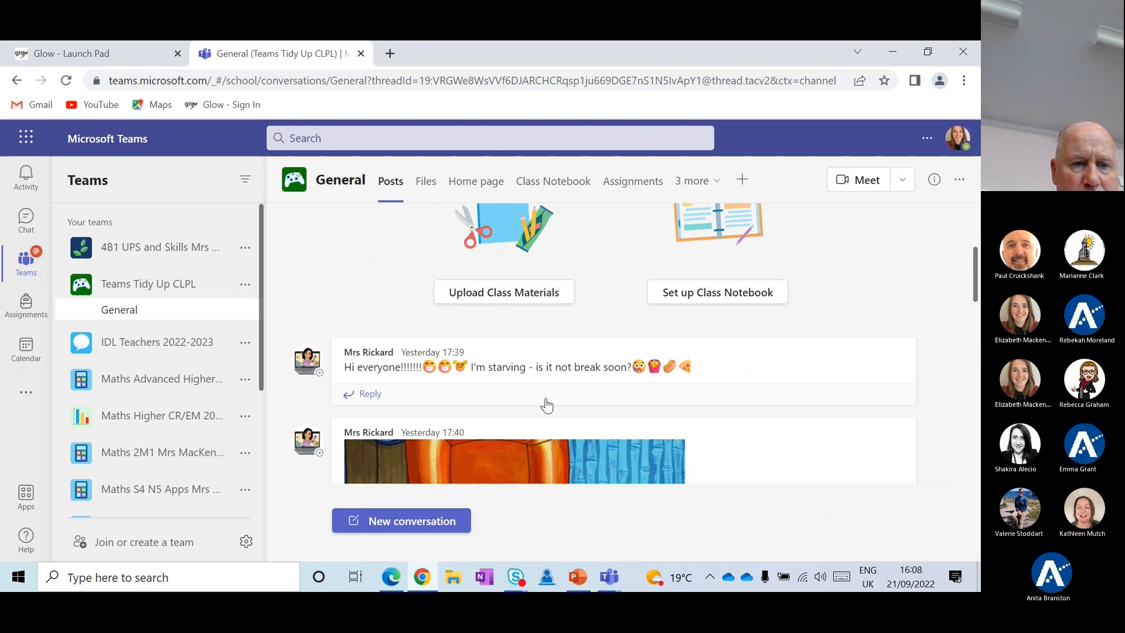
scroll(546, 404, "down", 3)
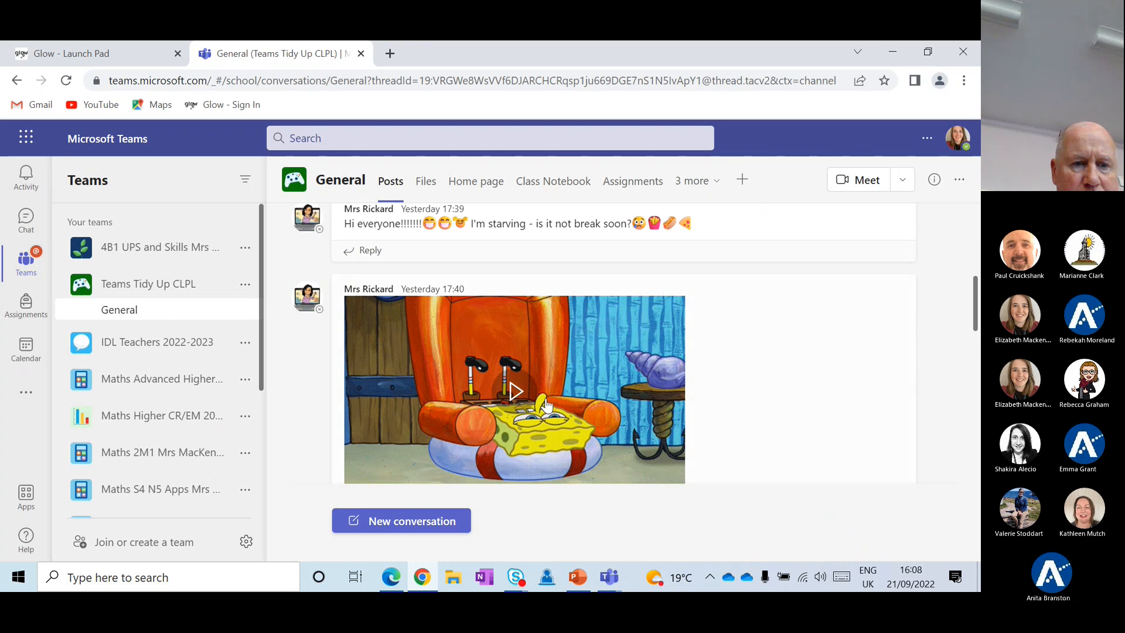
scroll(545, 387, "down", 2)
scroll(544, 372, "down", 6)
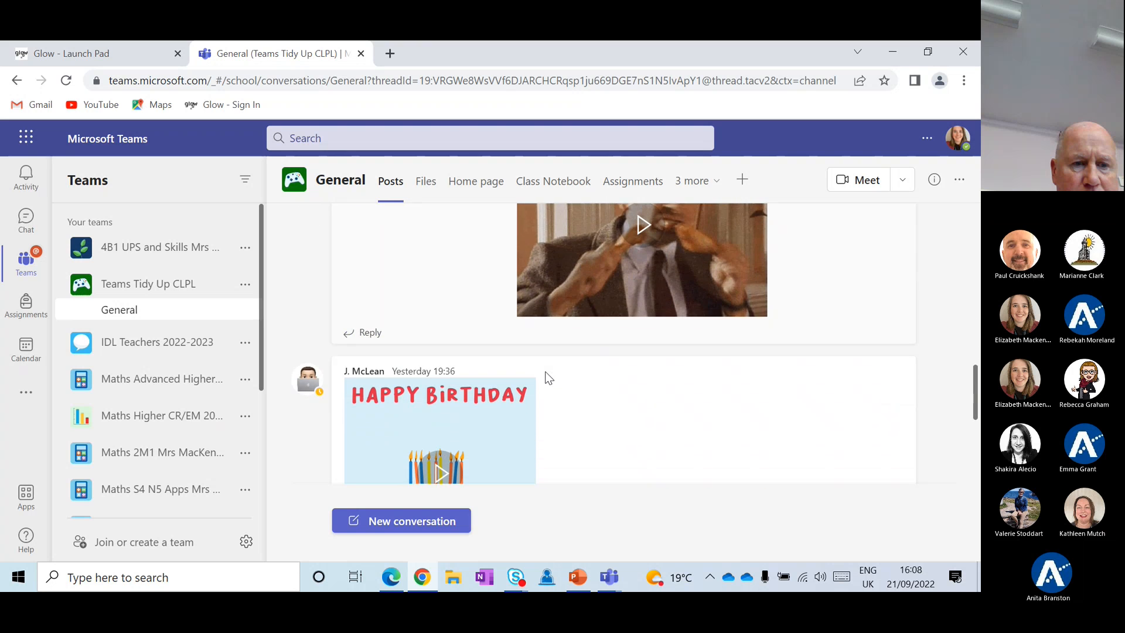
scroll(546, 378, "up", 3)
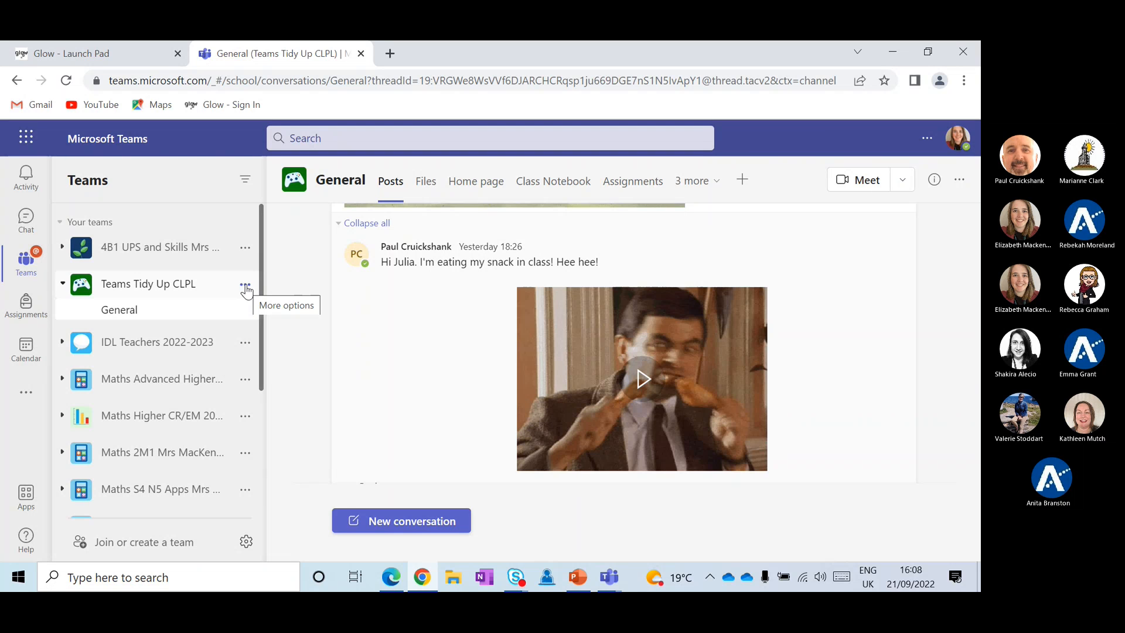
left_click(62, 249)
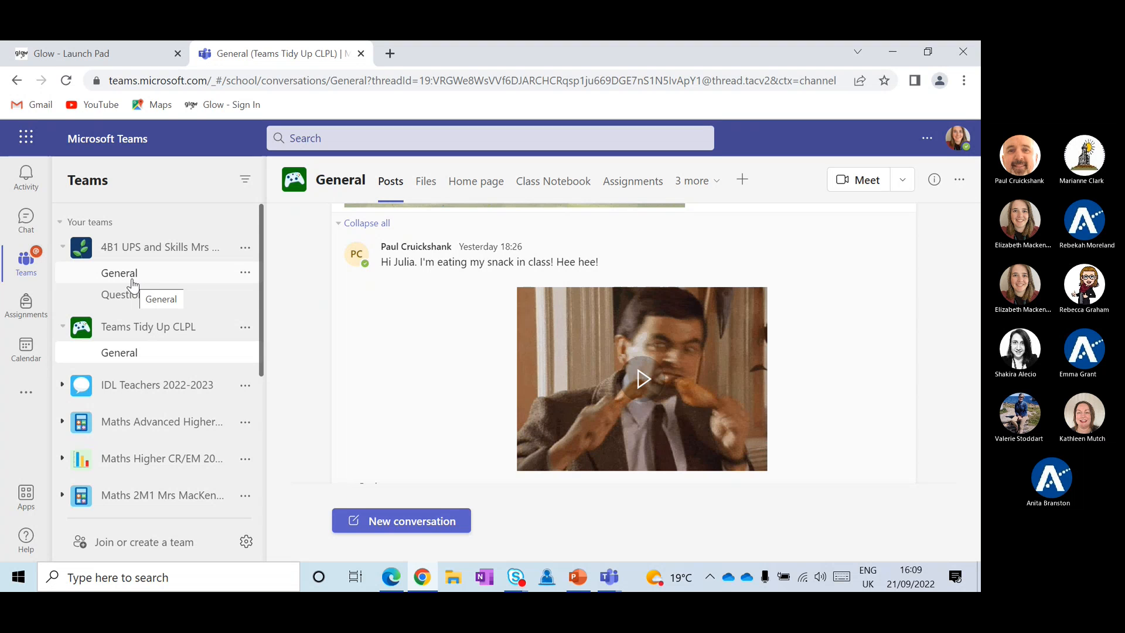
Open Teams Tidy Up CLPL's Manage team Channels list and start adding a new channel
left_click(245, 329)
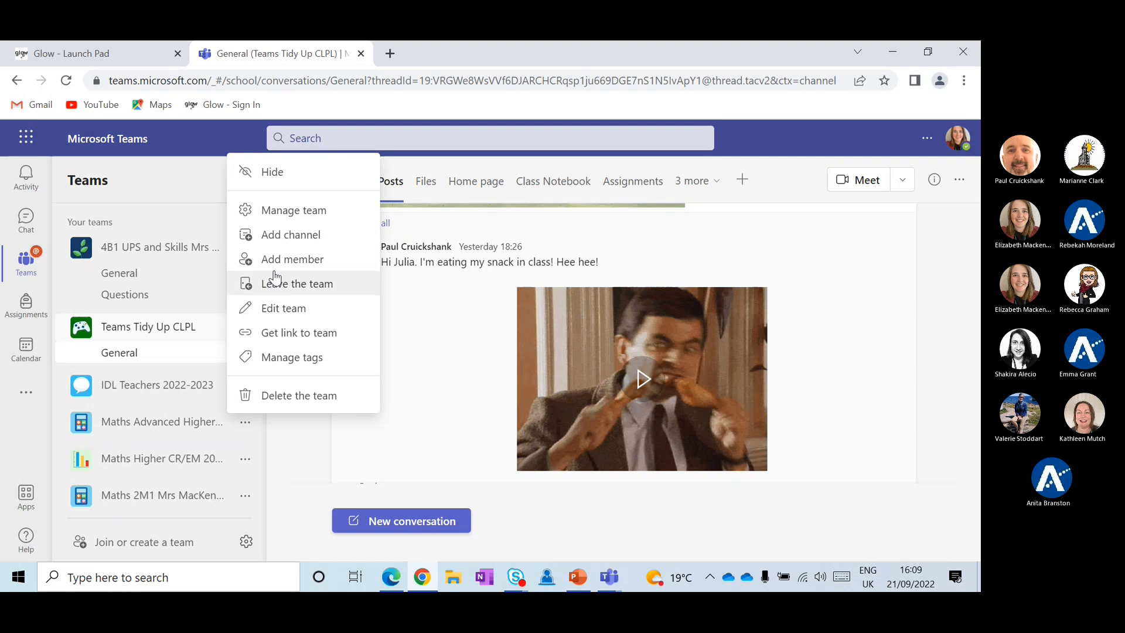
left_click(294, 210)
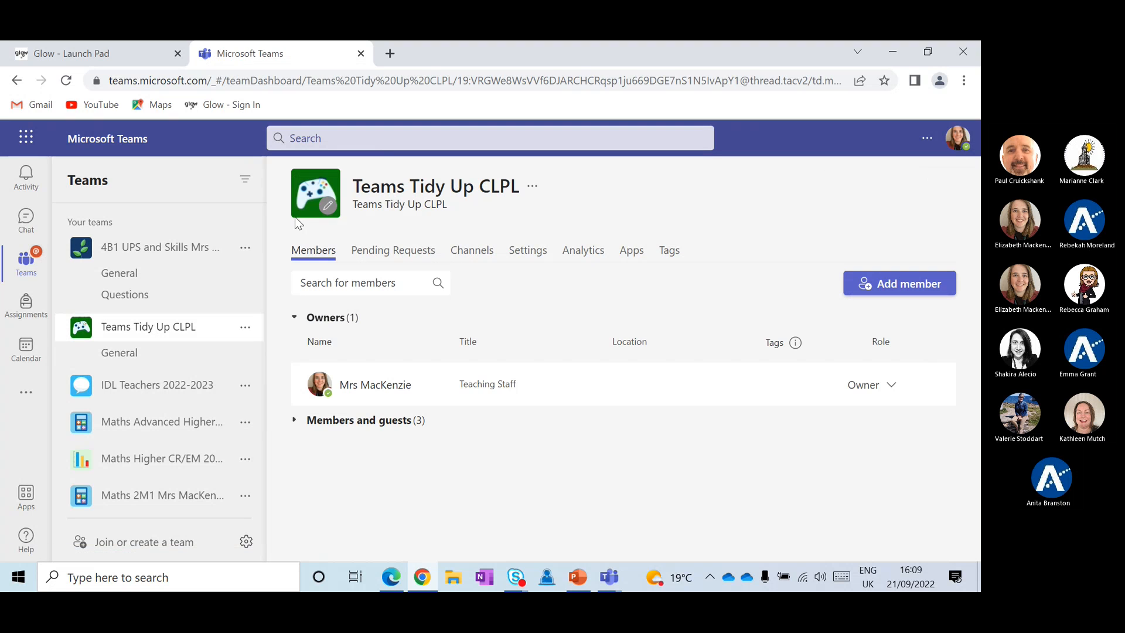
left_click(476, 250)
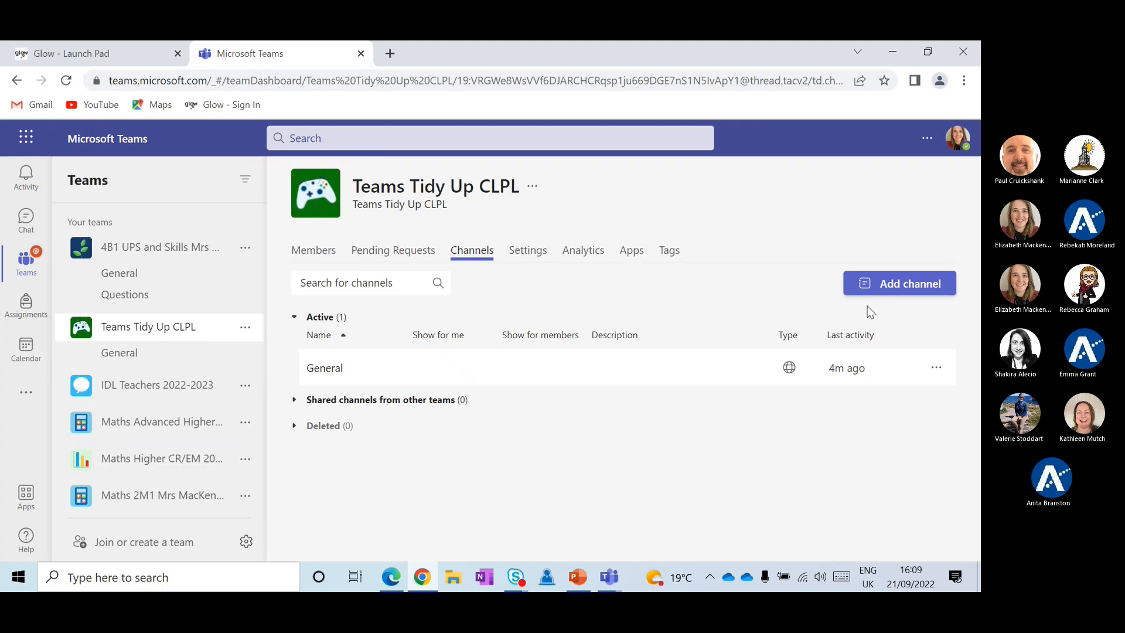
left_click(883, 290)
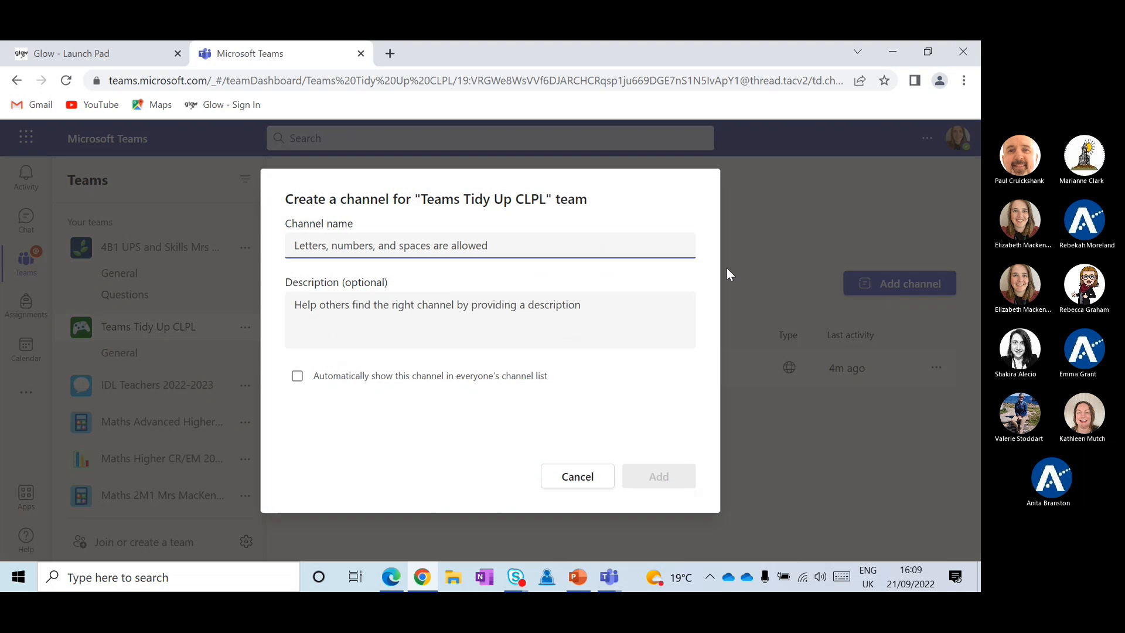
Create a 'Questions' channel that shows automatically in everyone's channel list
type("Questions")
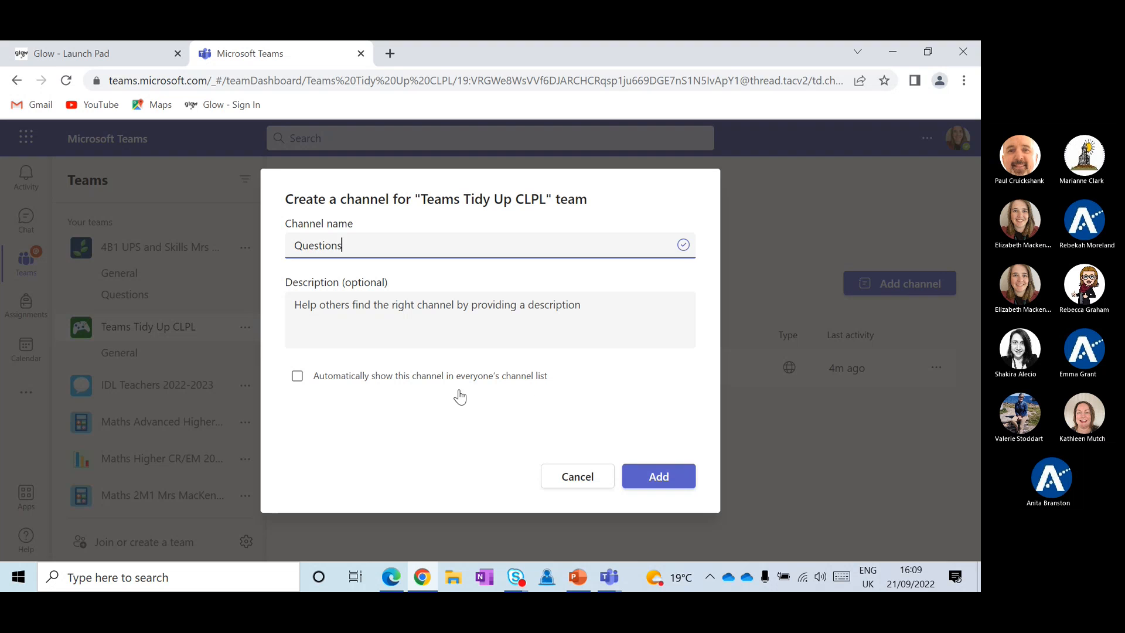
left_click(298, 377)
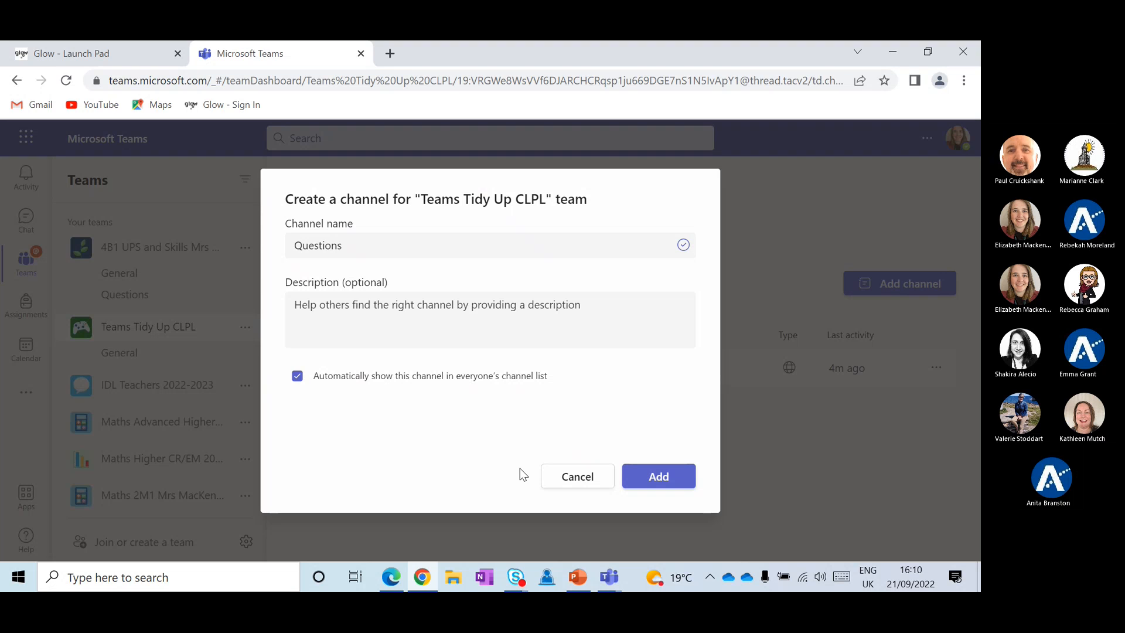
left_click(669, 484)
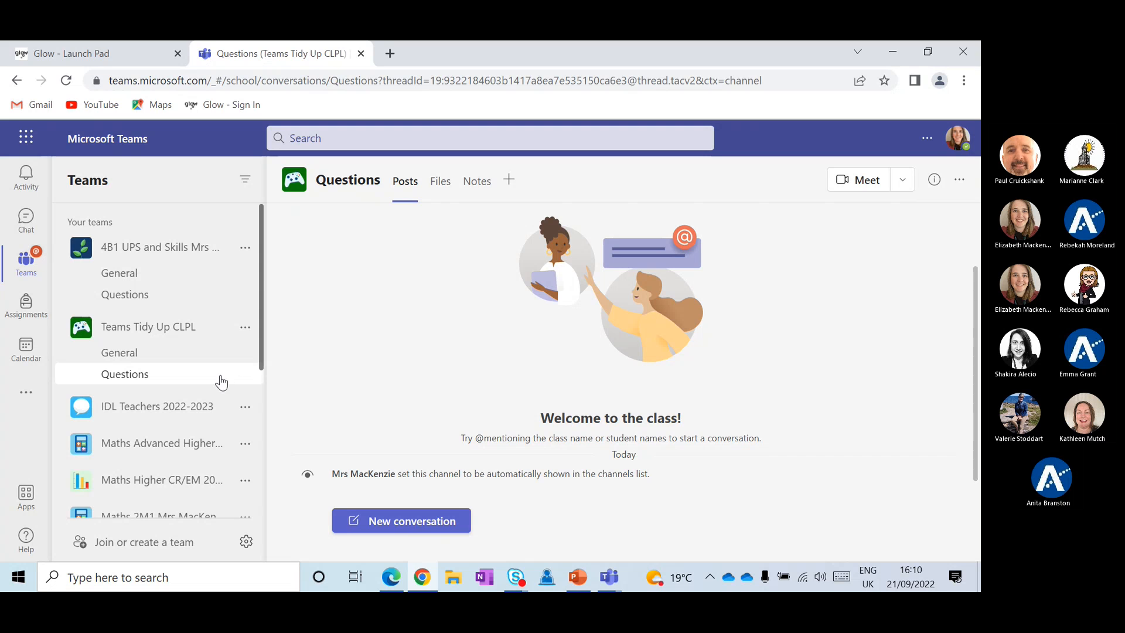
Set the General channel to 'Only owners can post messages', then return to its posts
left_click(169, 359)
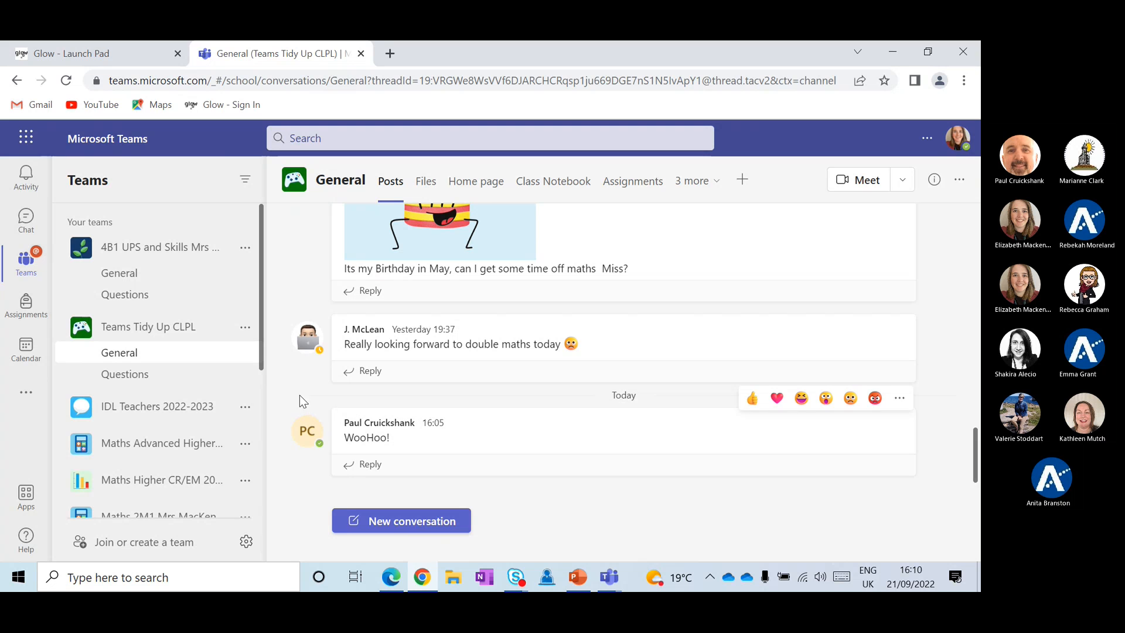
left_click(243, 334)
left_click(274, 208)
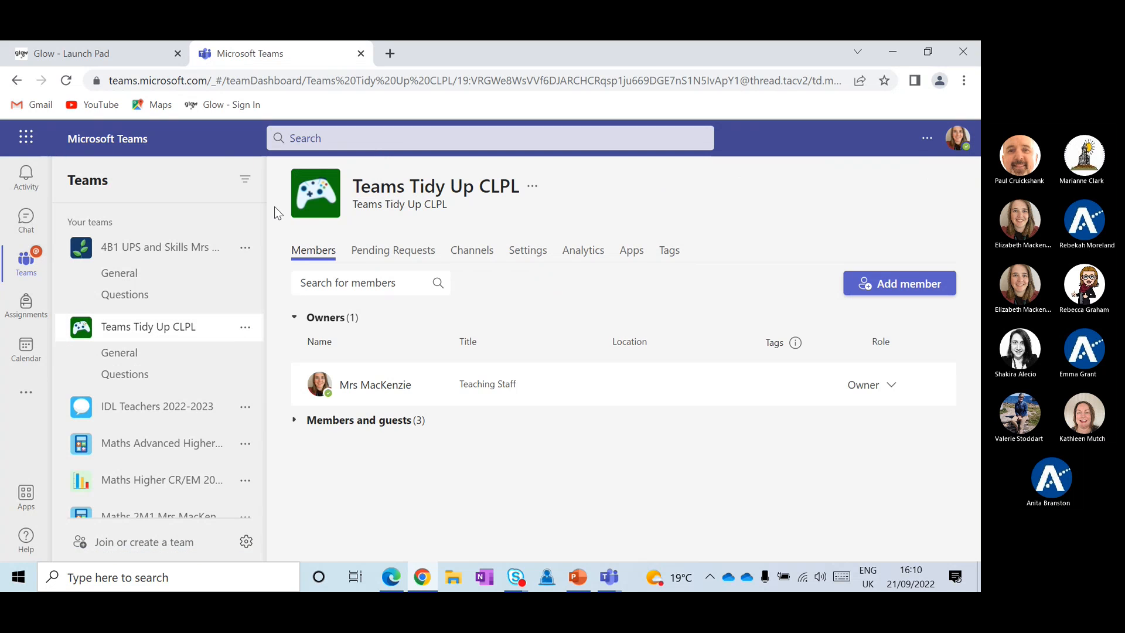
left_click(470, 250)
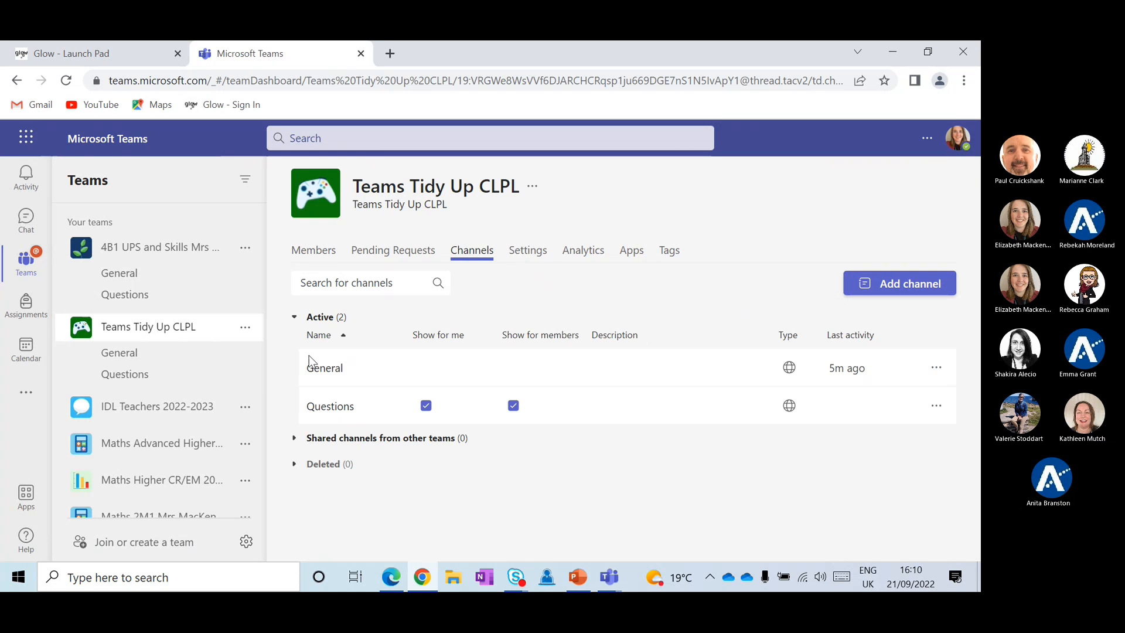
left_click(936, 368)
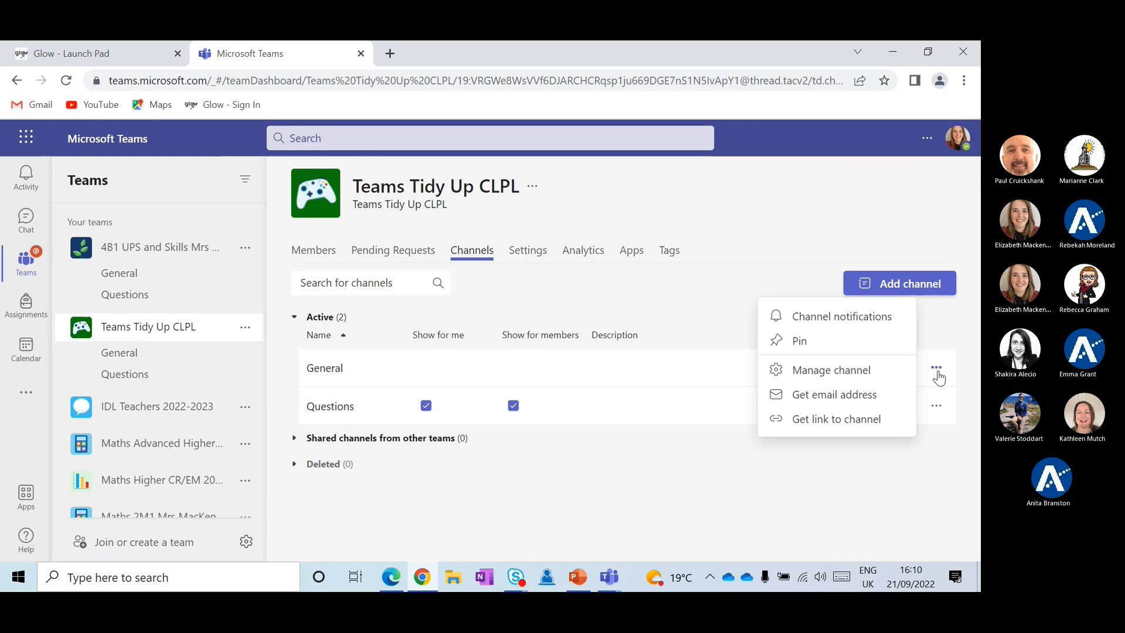
left_click(886, 371)
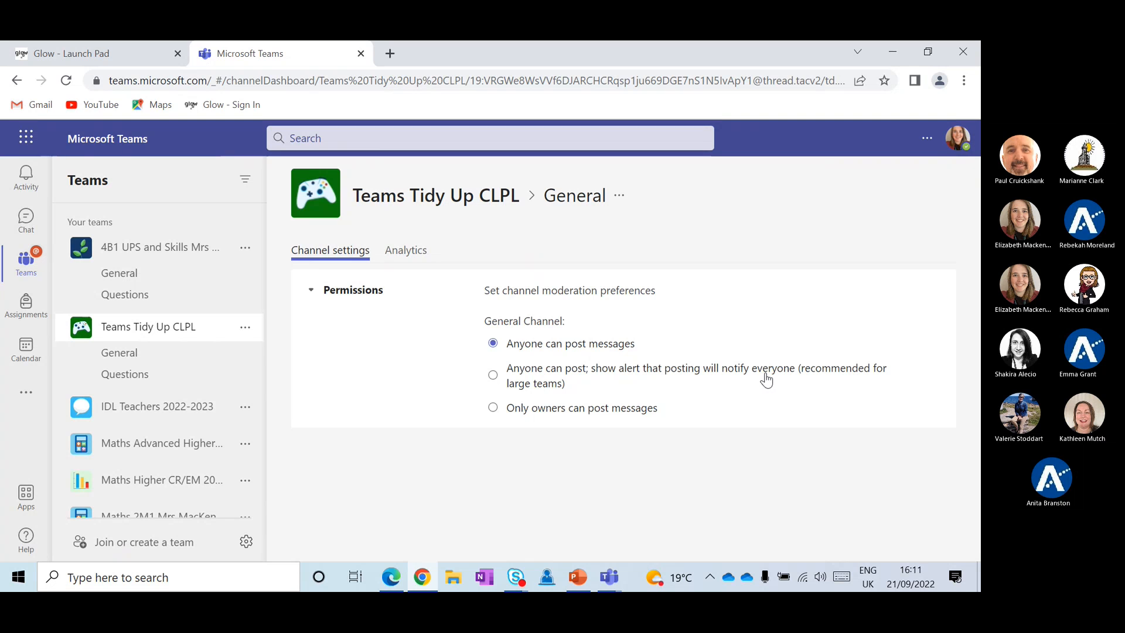
left_click(493, 409)
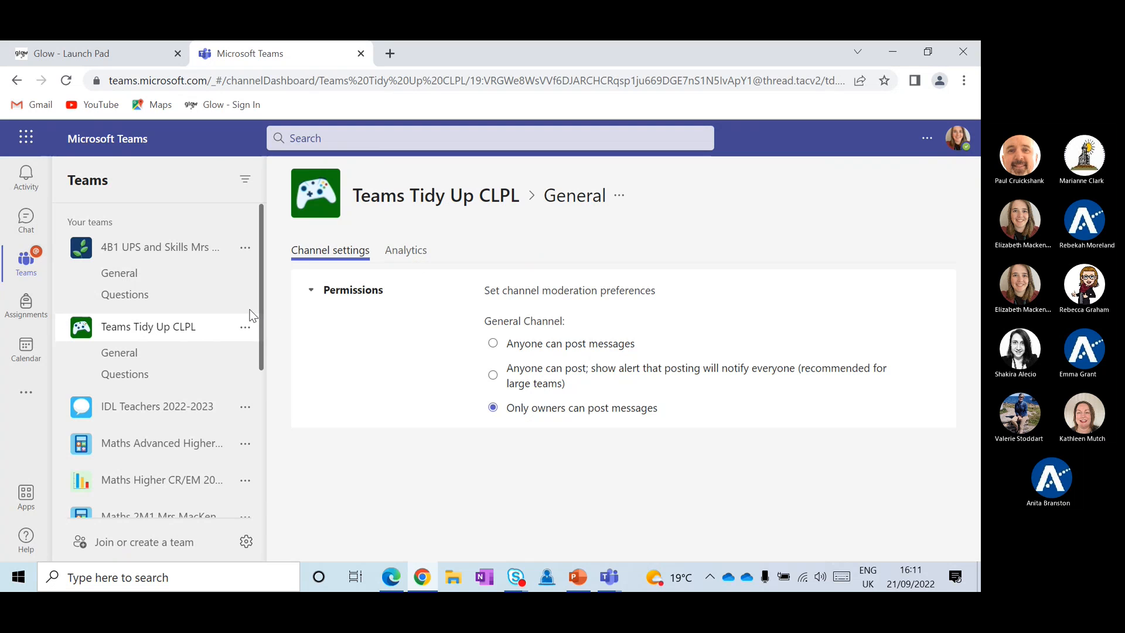
left_click(158, 359)
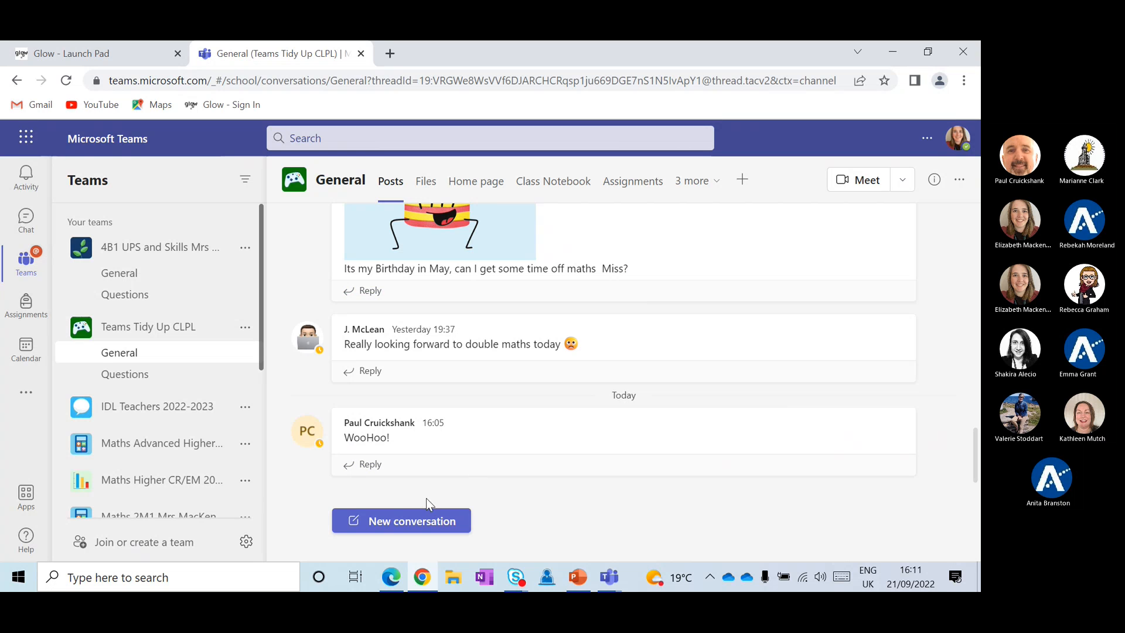
Start a new announcement post in General with the headline 'Maths Test'
left_click(401, 523)
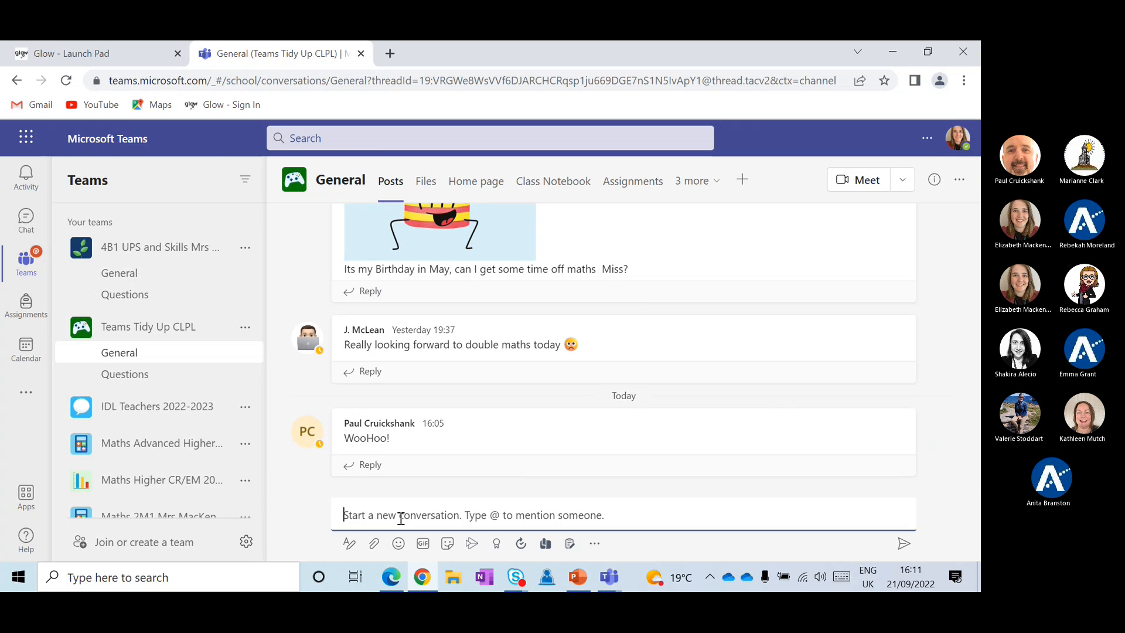
left_click(349, 544)
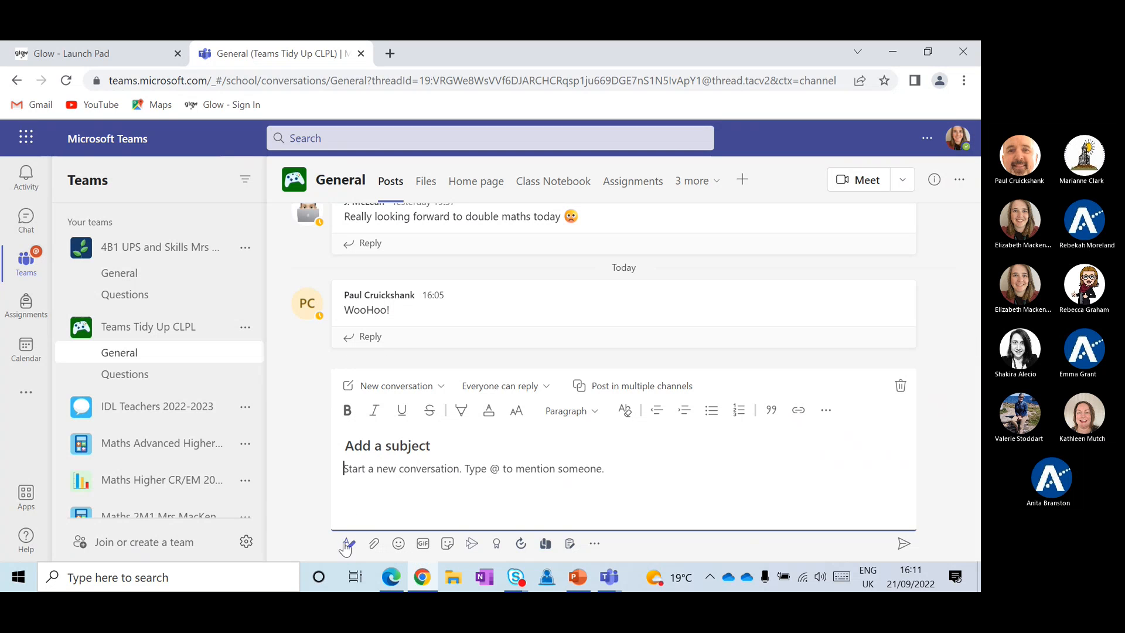
left_click(384, 387)
left_click(393, 439)
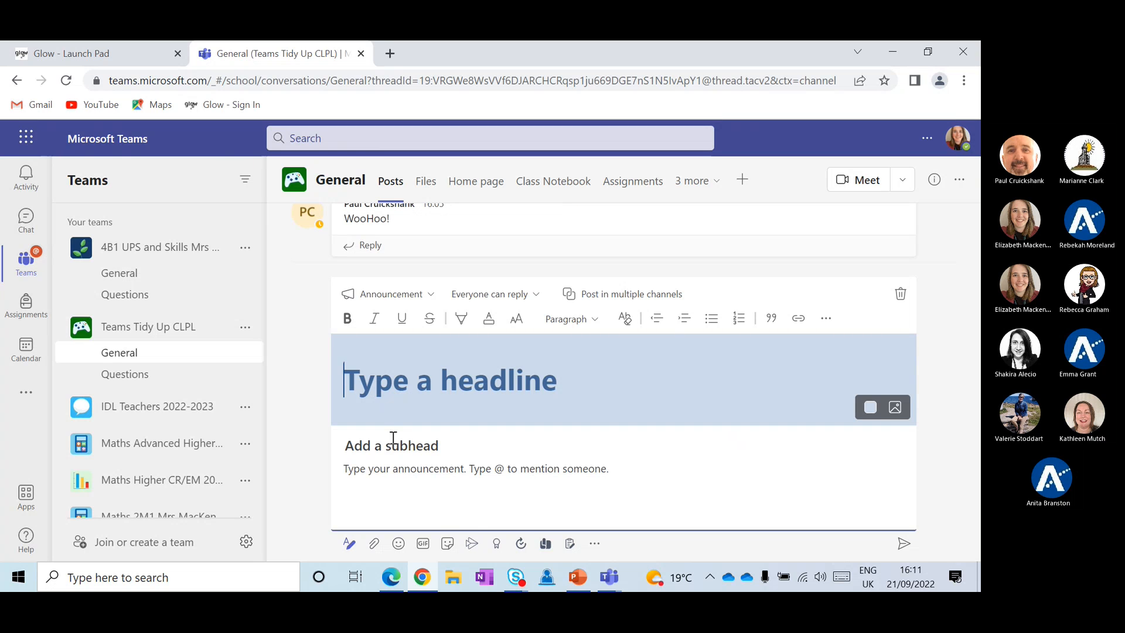
type("Maths Test")
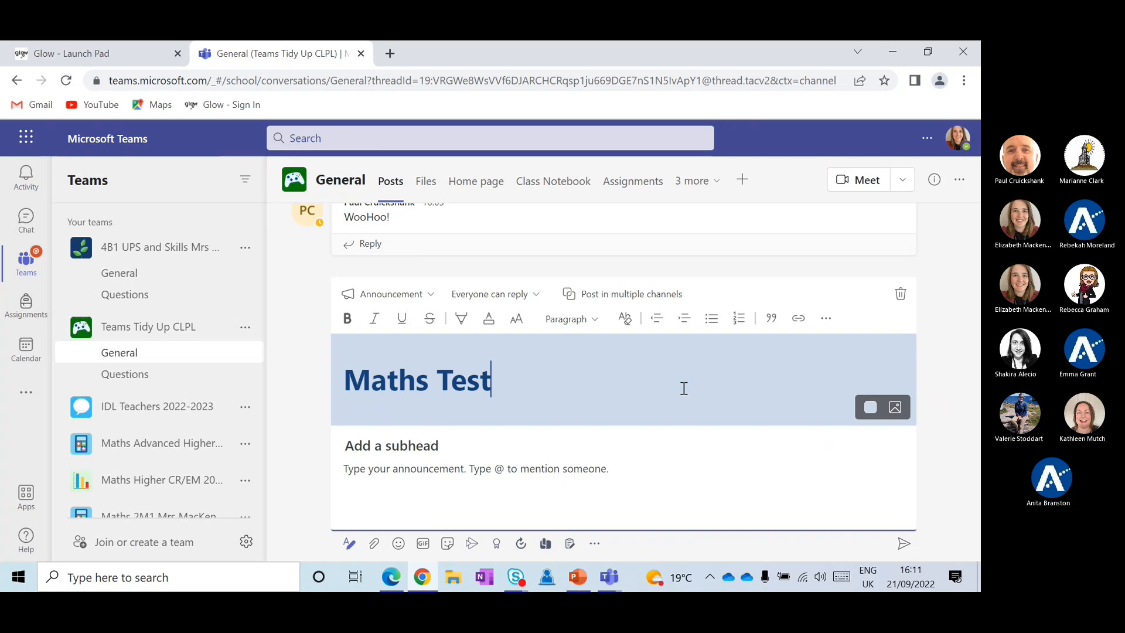
left_click(383, 450)
type("o")
type("c")
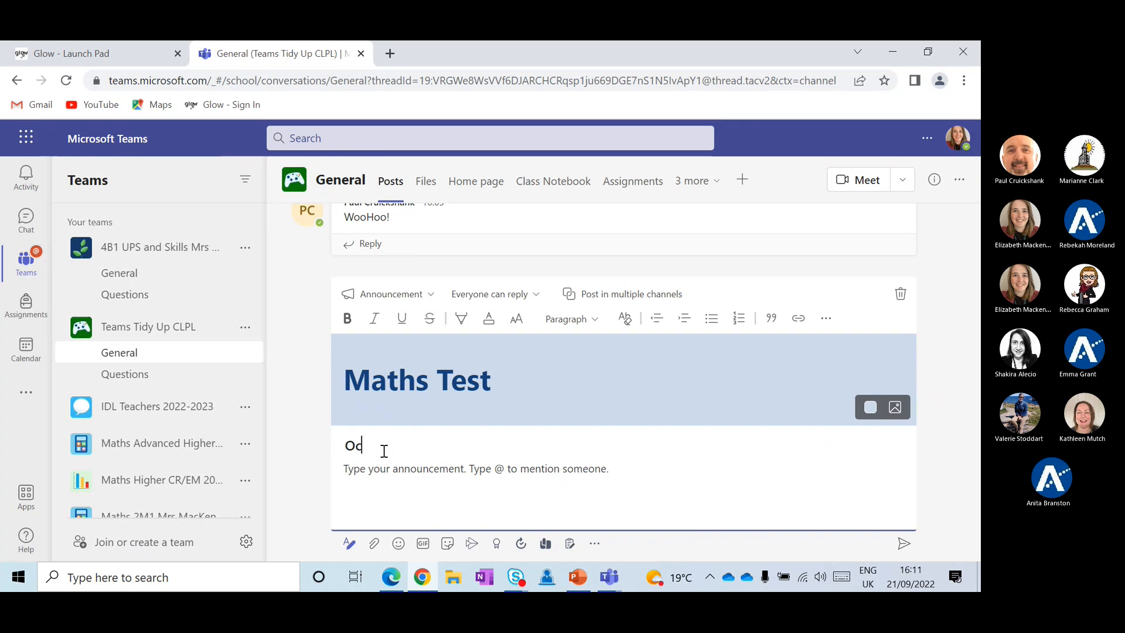
type("tober assessment ")
type("Remem")
key("BackSpace")
key("BackSpace")
type("ember")
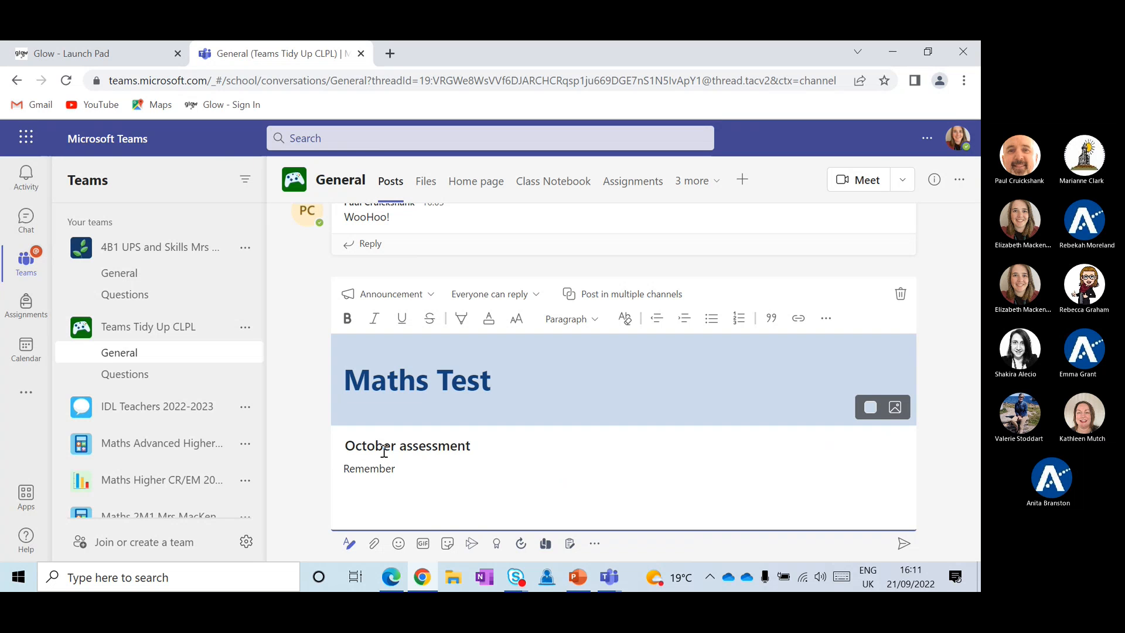
type(" you have your test coming")
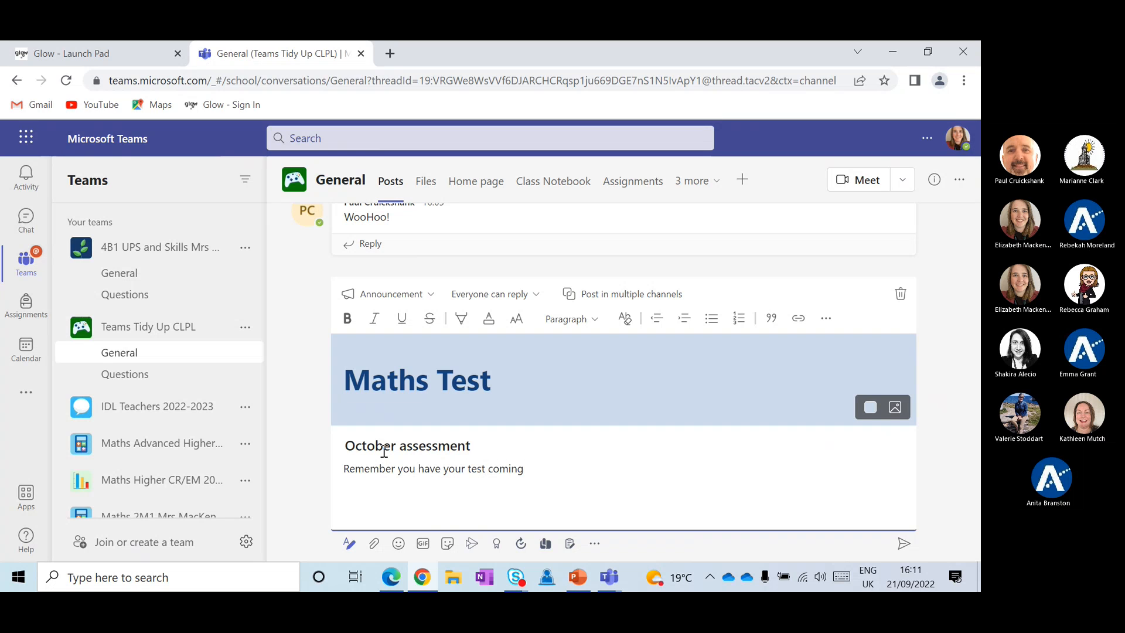
type(" up")
key("Return")
type("@T")
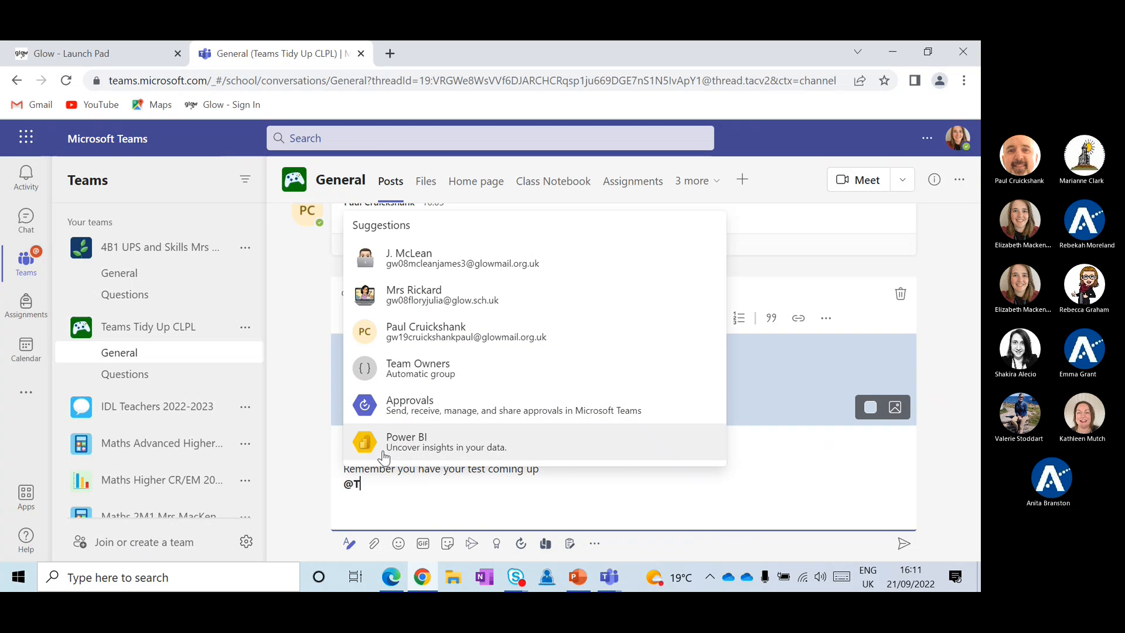
type("eam")
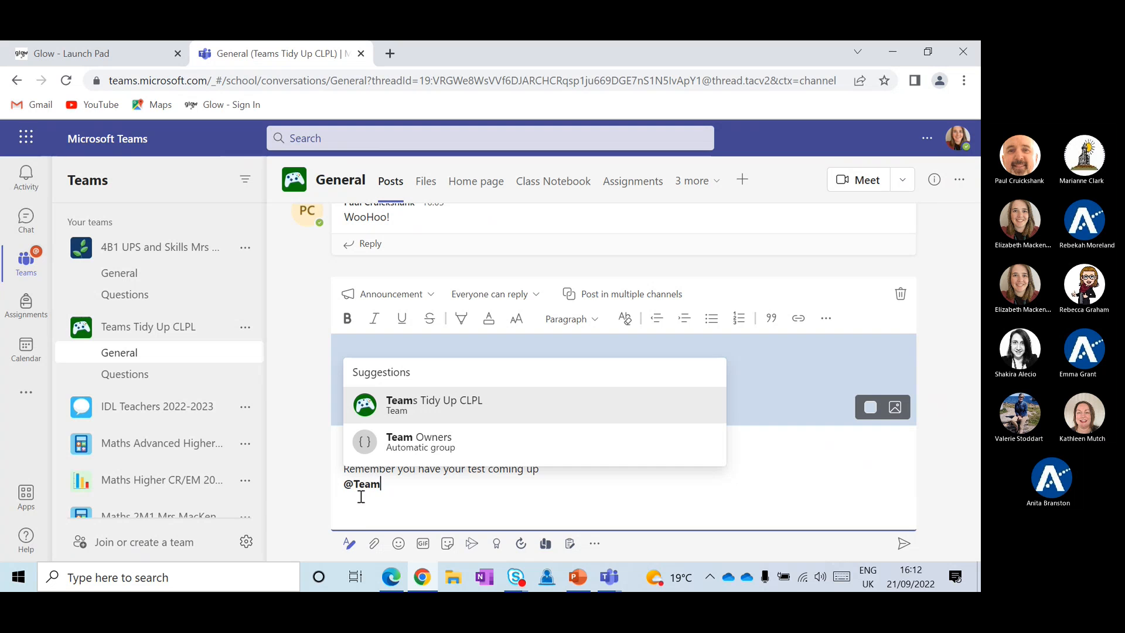
left_click(422, 401)
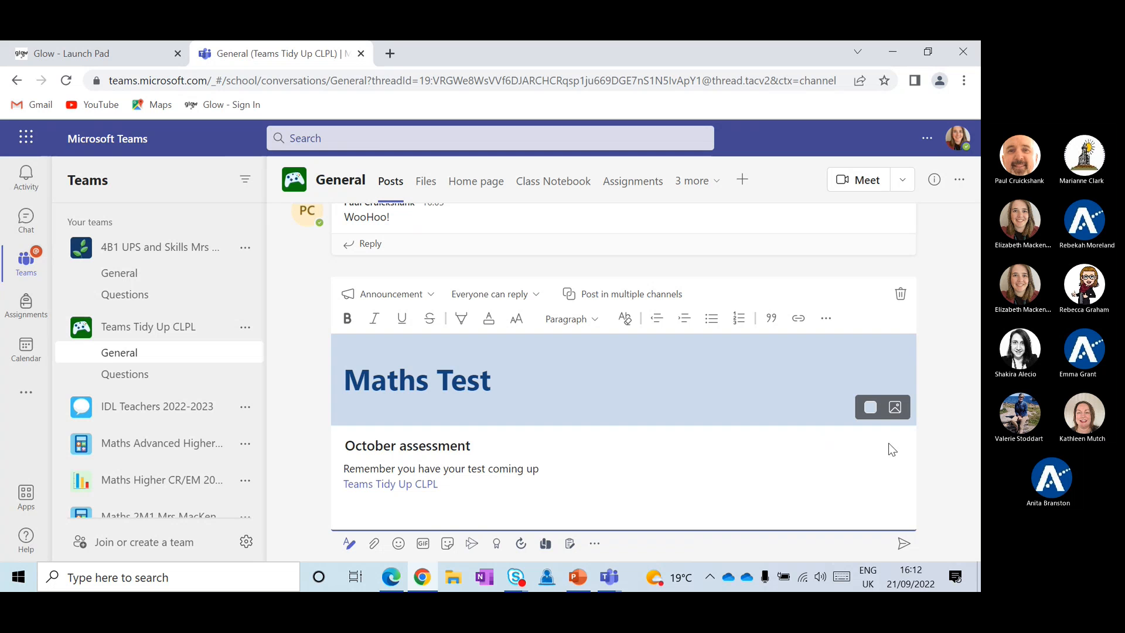
left_click(903, 543)
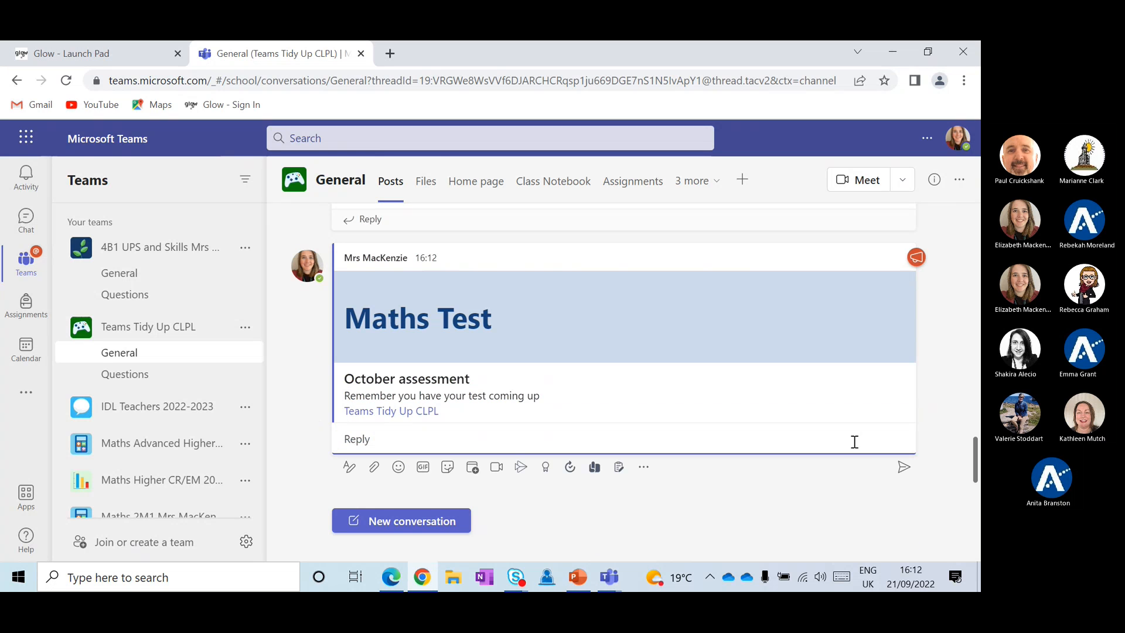
Switch between the Questions and General channels, ending on the empty Questions channel
mouse_move(815, 348)
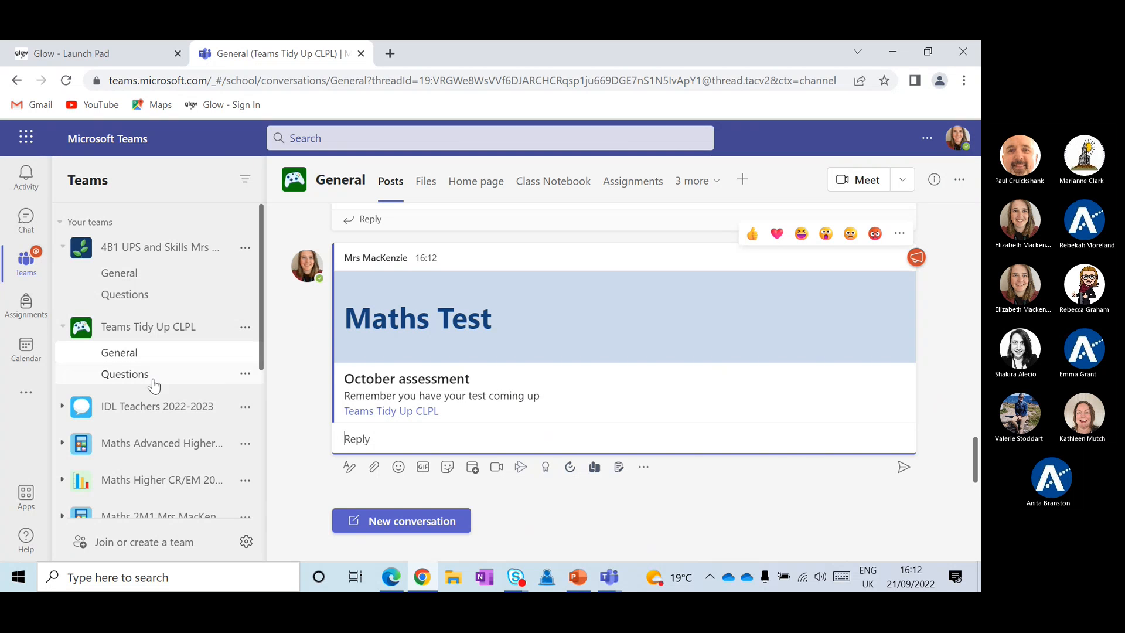
left_click(124, 374)
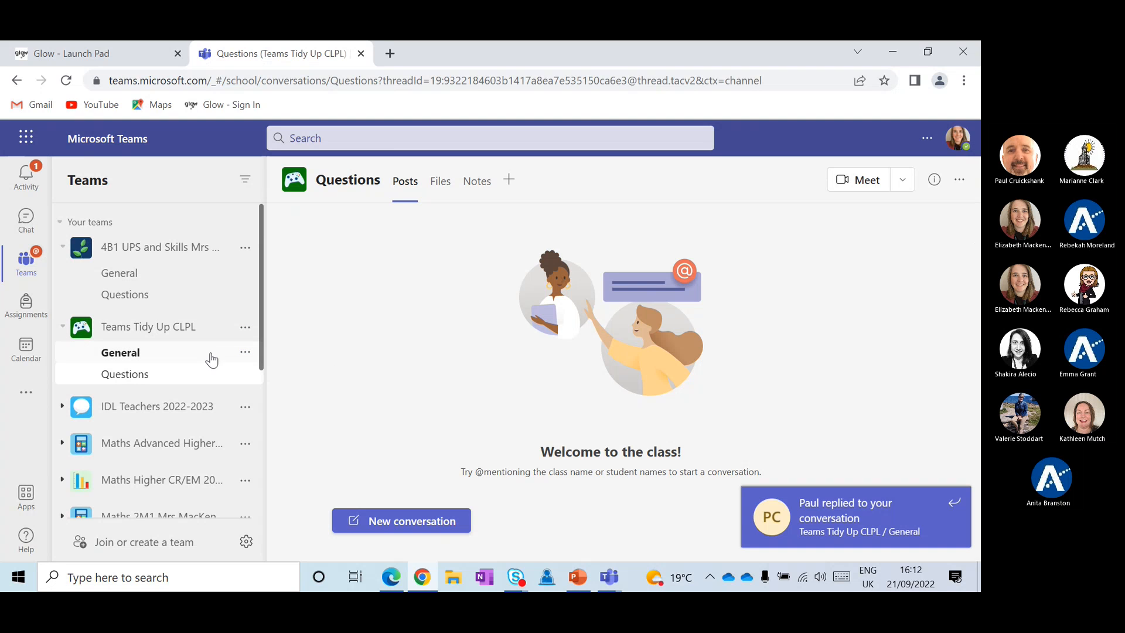
left_click(177, 363)
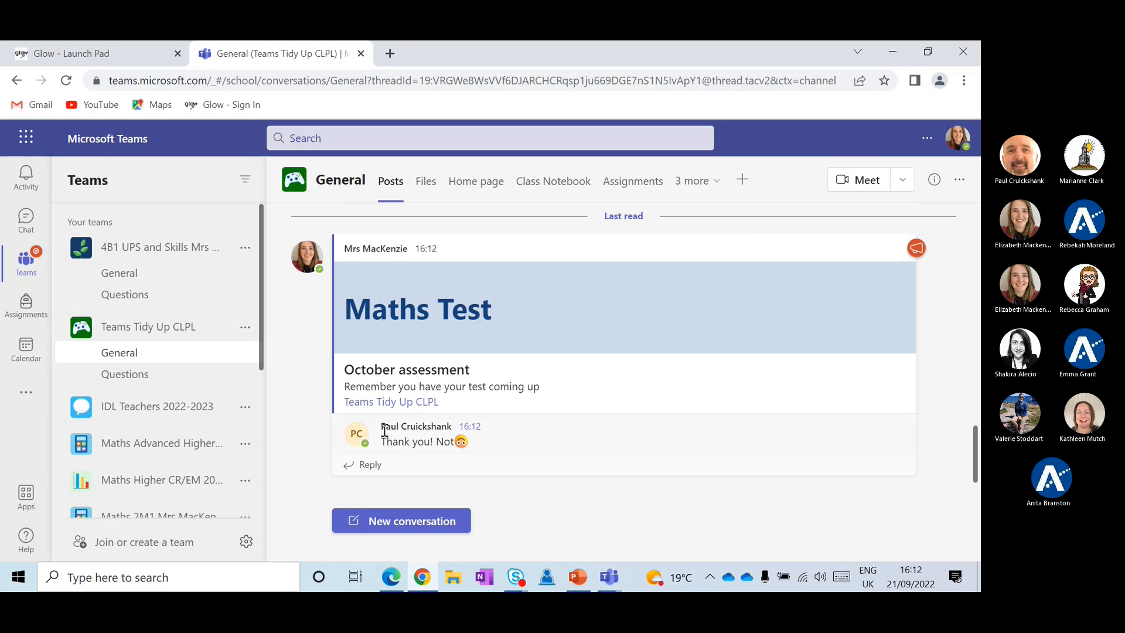
left_click(143, 375)
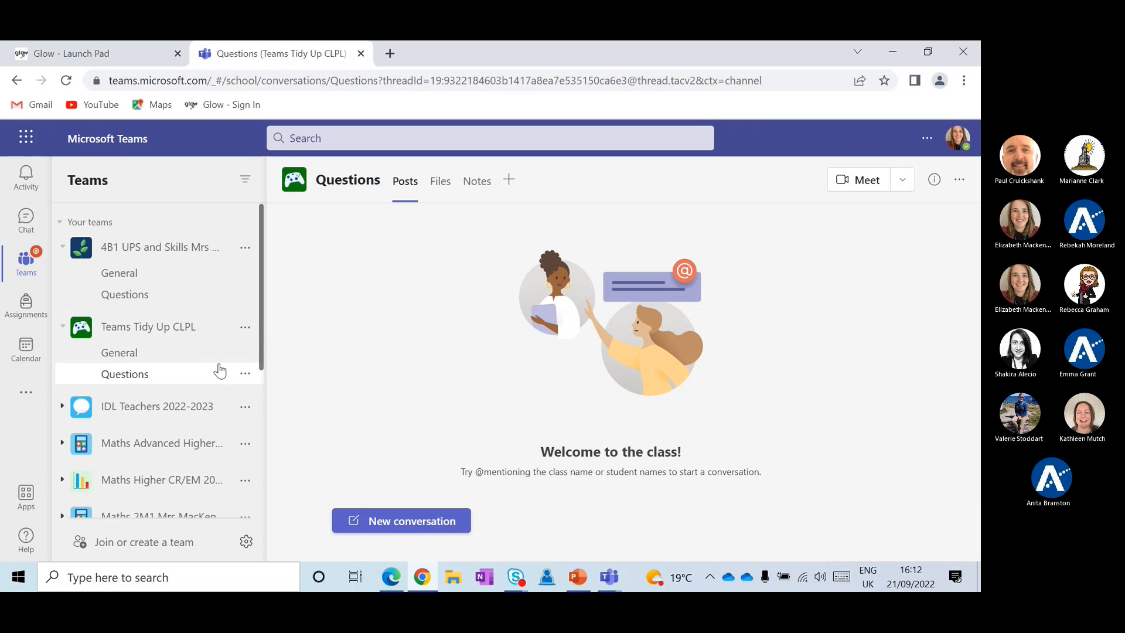
Add a 'Group 1' channel shown automatically to everyone, then return to General
left_click(246, 328)
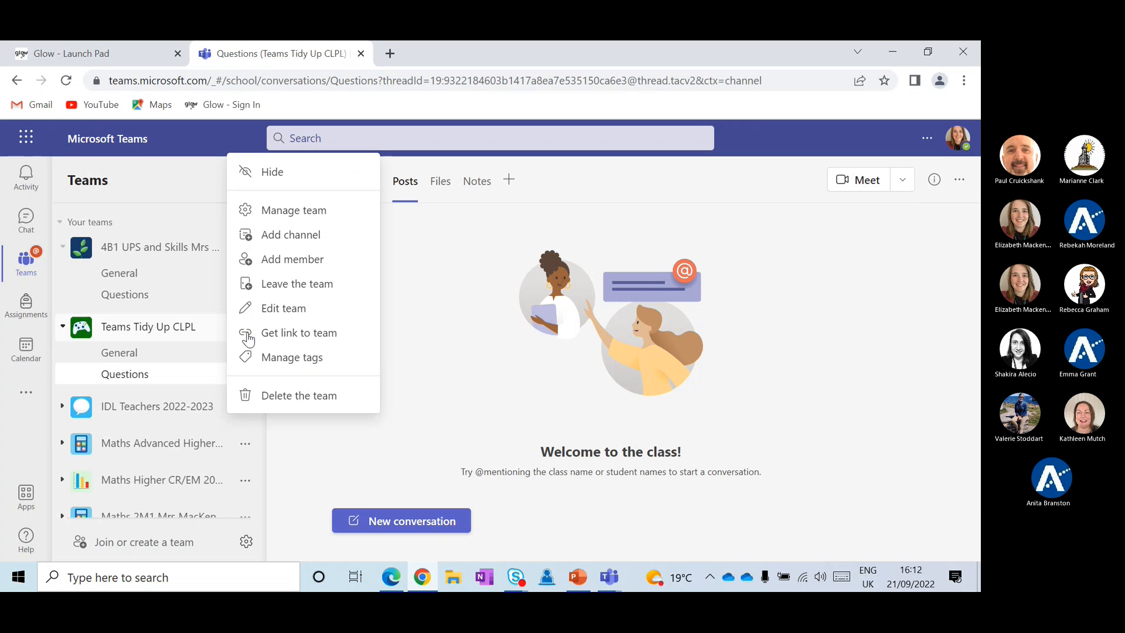
left_click(286, 238)
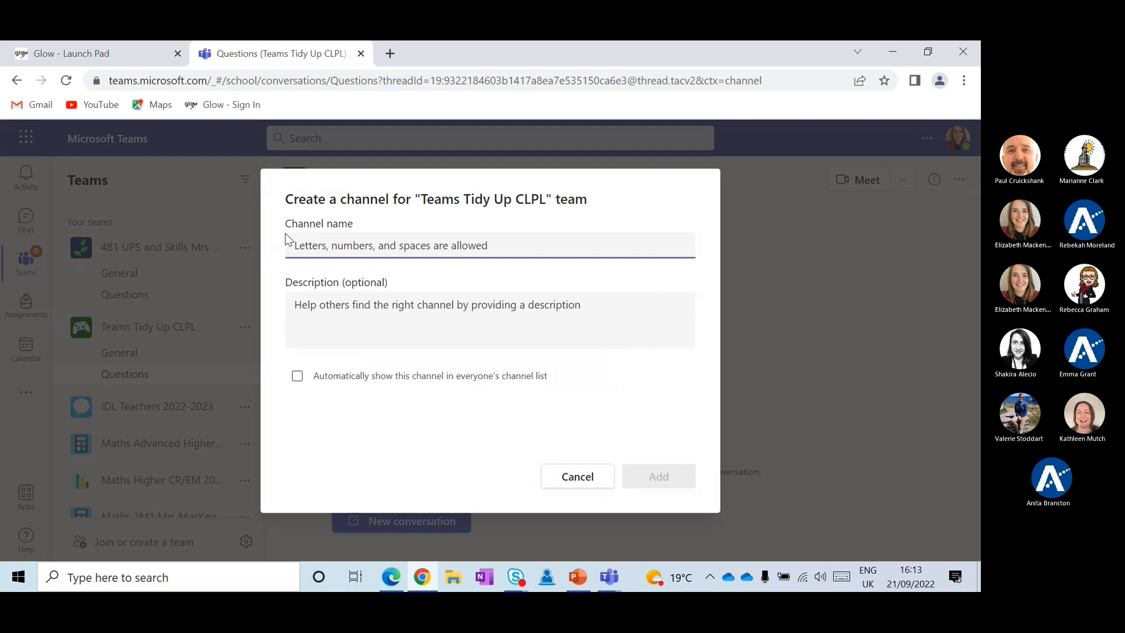
type("Group 1")
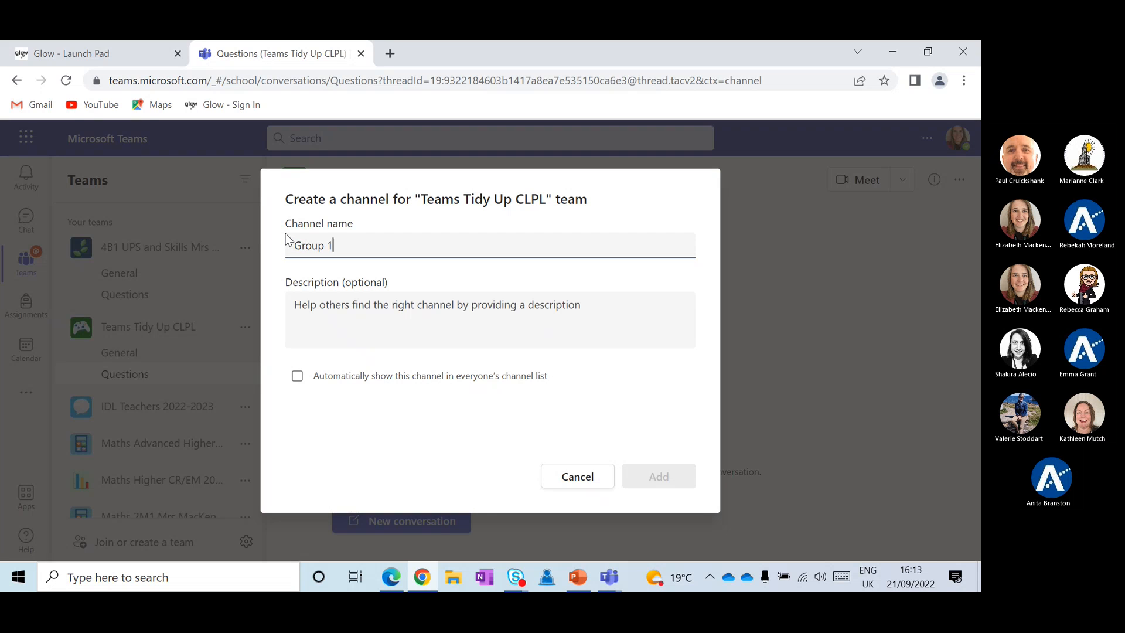
left_click(297, 375)
left_click(629, 476)
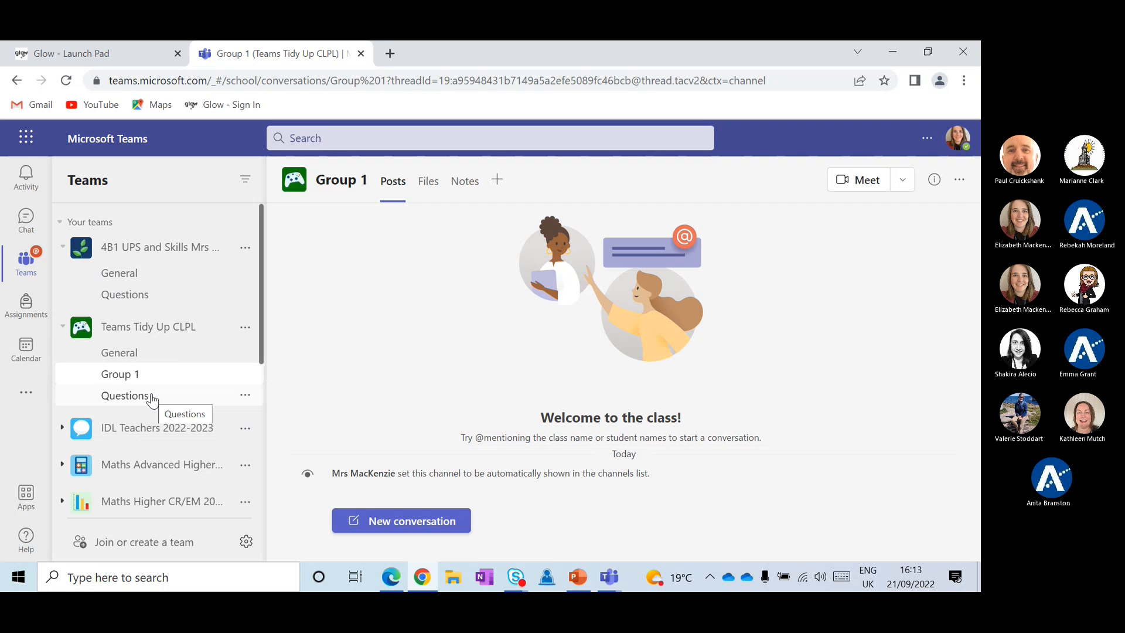
left_click(146, 354)
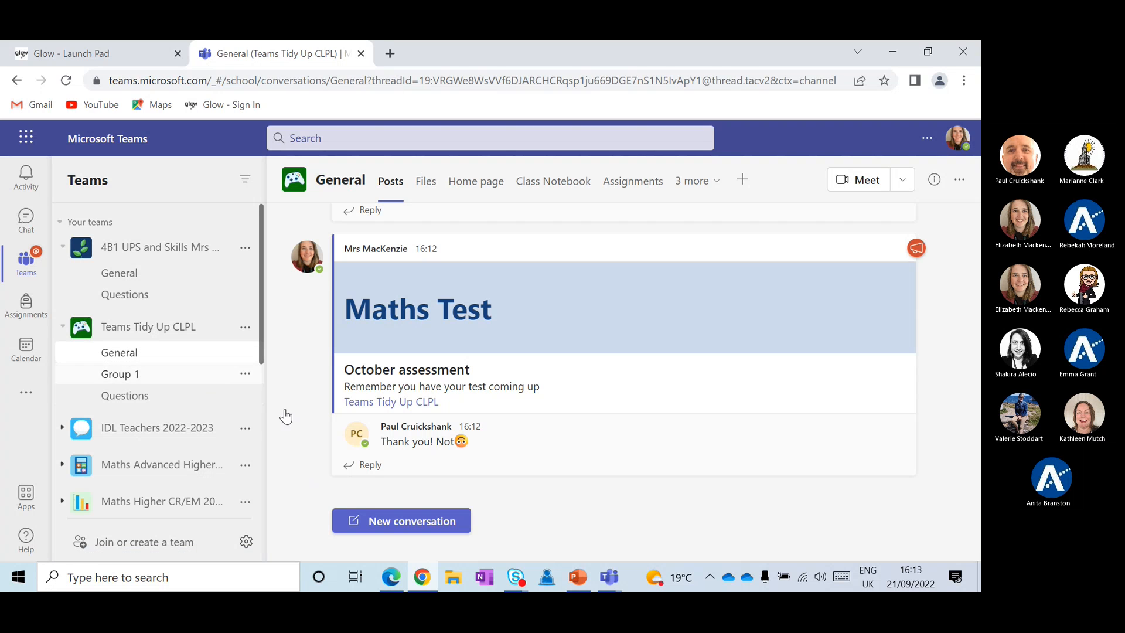
Delete the 'WooHoo!' post from General, leaving the Maths Test announcement
scroll(445, 433, "up", 3)
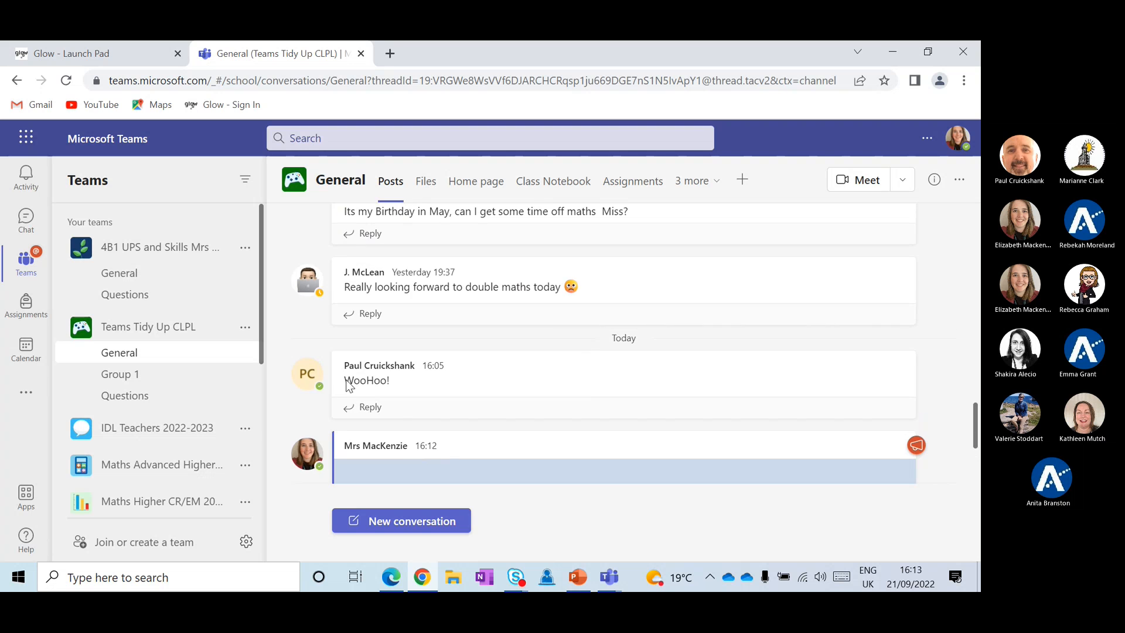
scroll(399, 364, "up", 10)
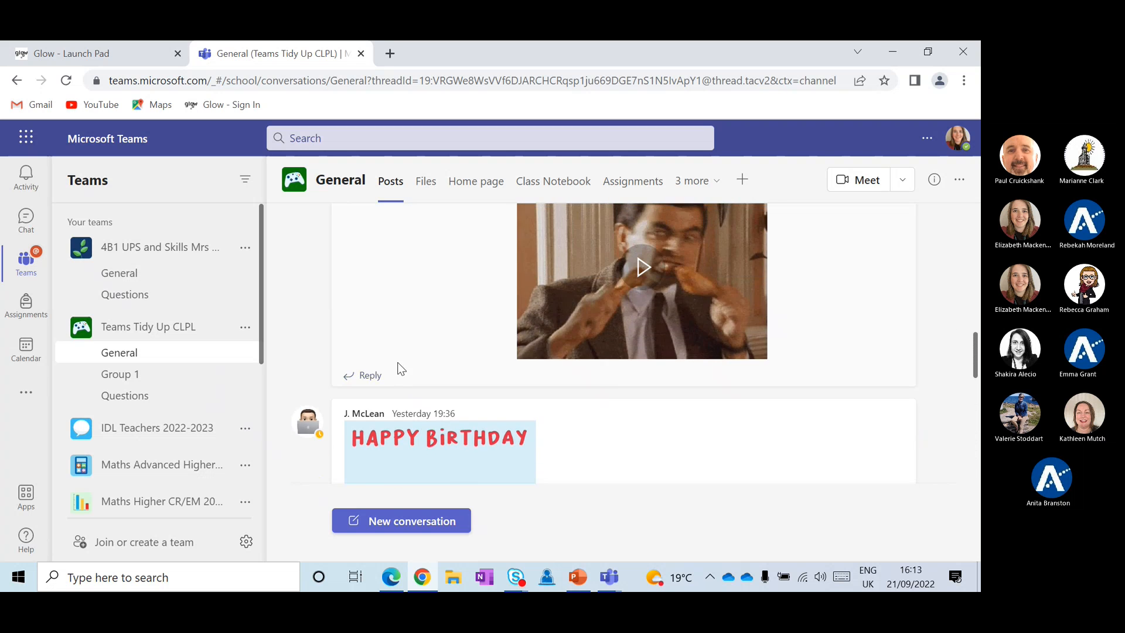
scroll(401, 367, "down", 10)
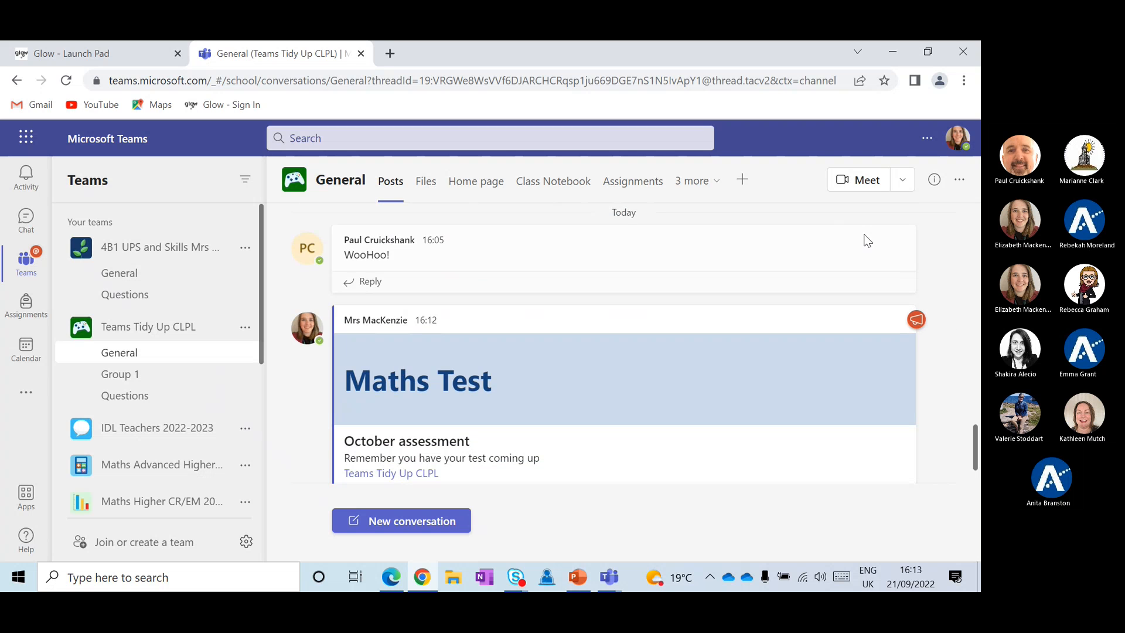
left_click(900, 217)
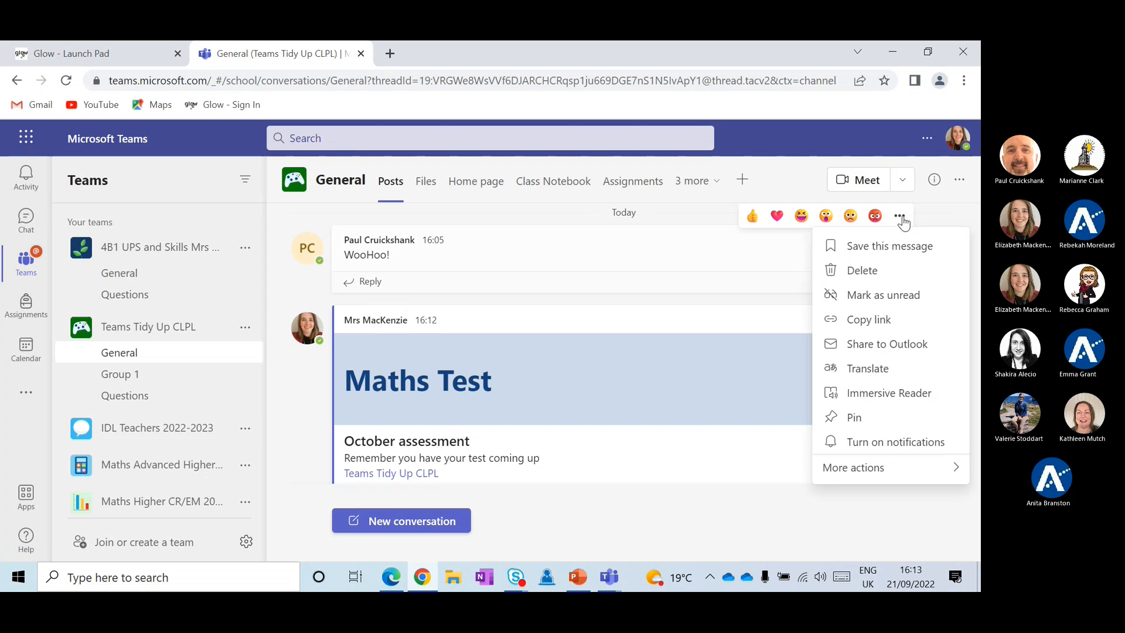
left_click(860, 275)
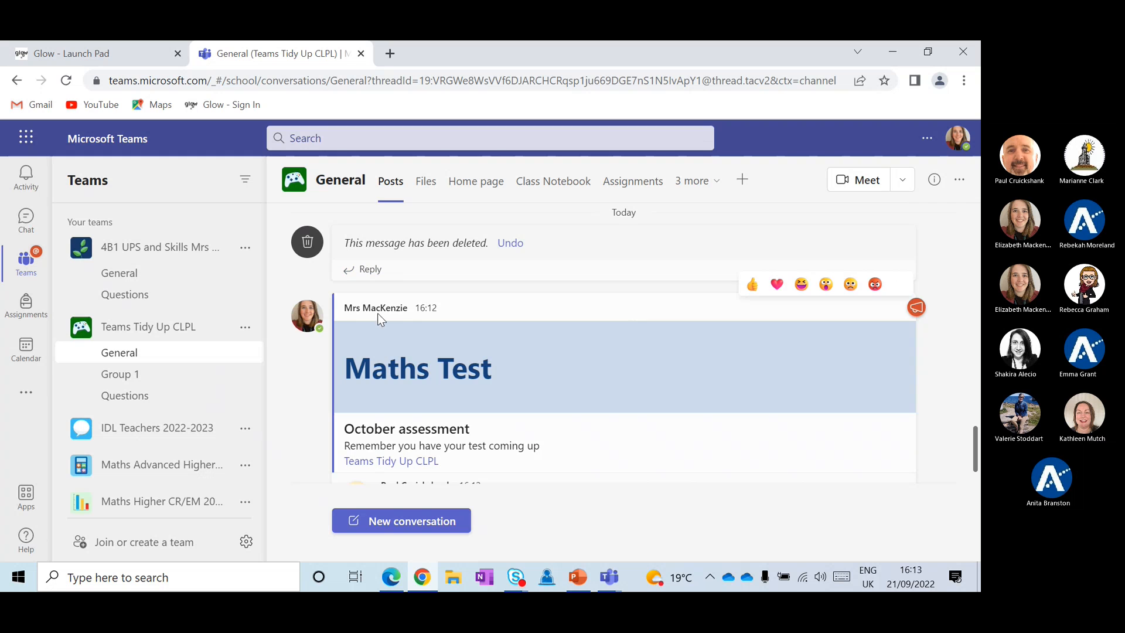
left_click(246, 328)
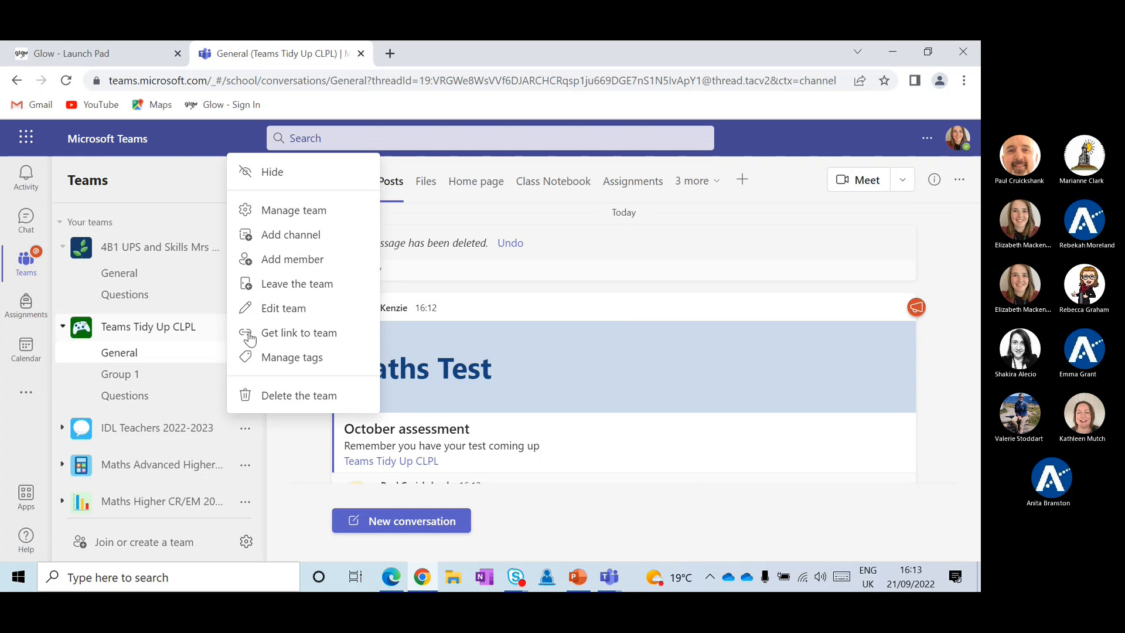
Open Manage team and show Members and guests, ticking then unticking the first member's checkbox
left_click(286, 212)
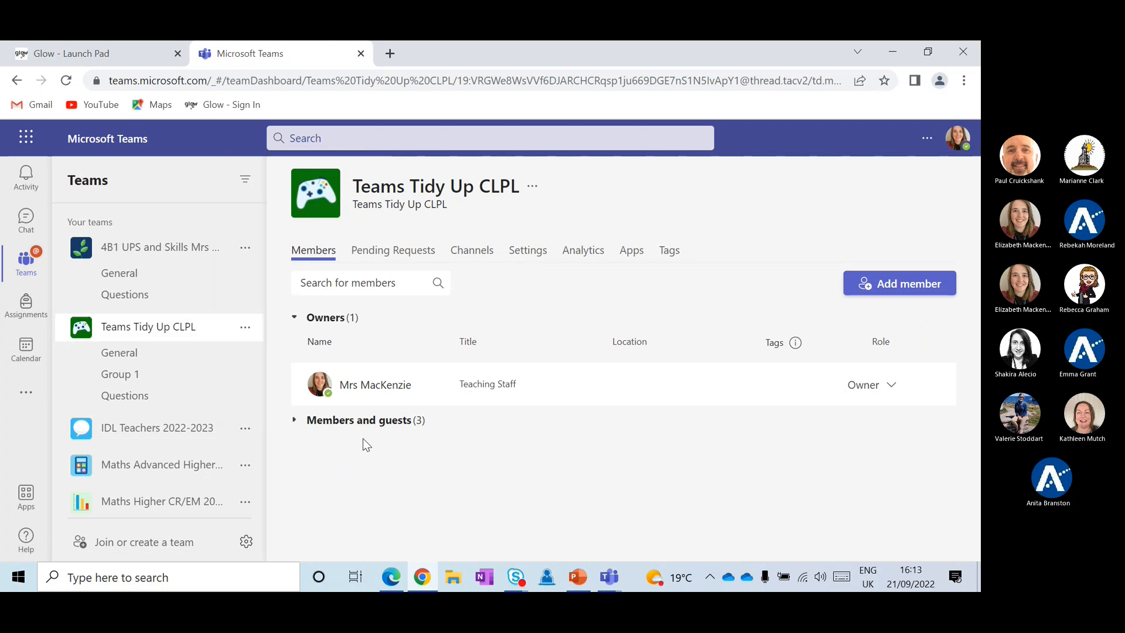
left_click(319, 420)
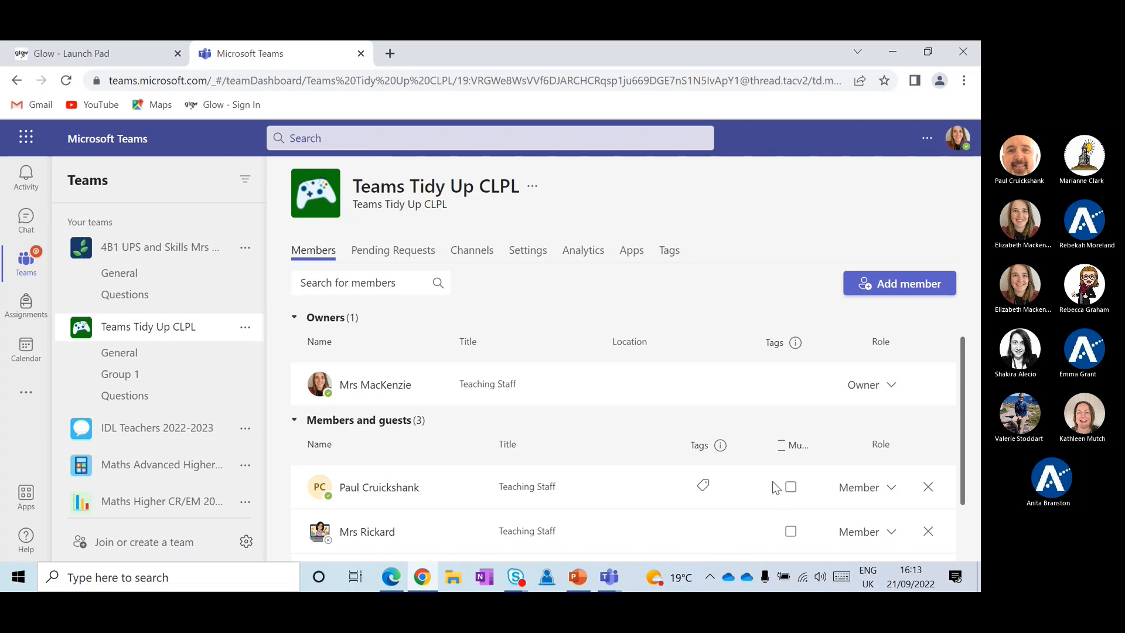
left_click(791, 487)
left_click(791, 488)
left_click(151, 361)
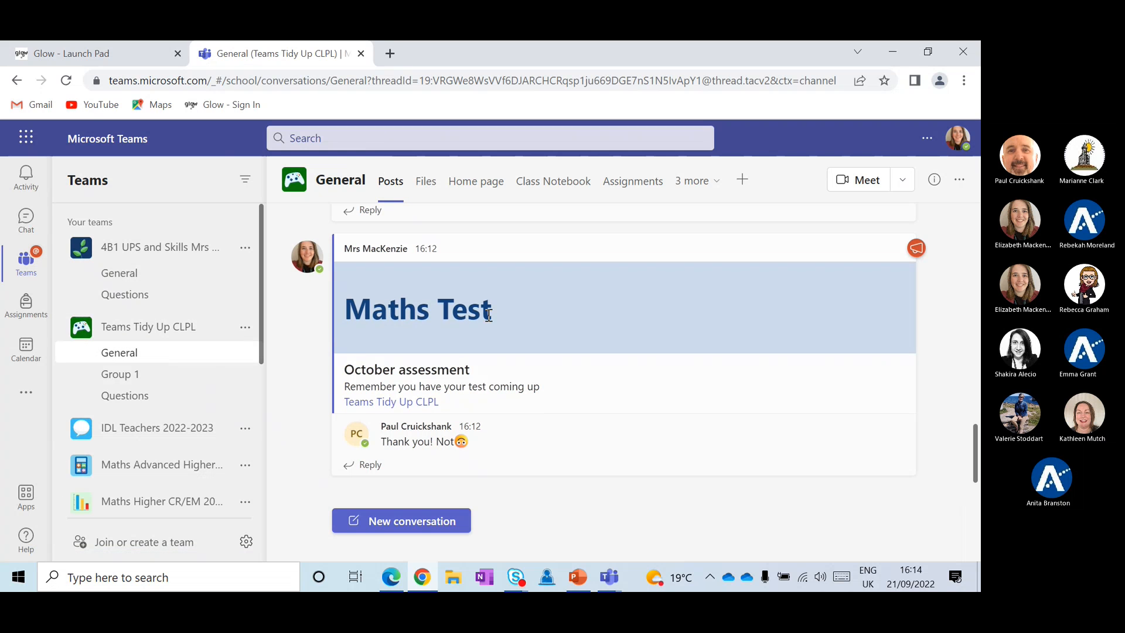
Scroll up through General's older posts, back past yesterday's messages
scroll(549, 310, "up", 4)
scroll(549, 316, "up", 3)
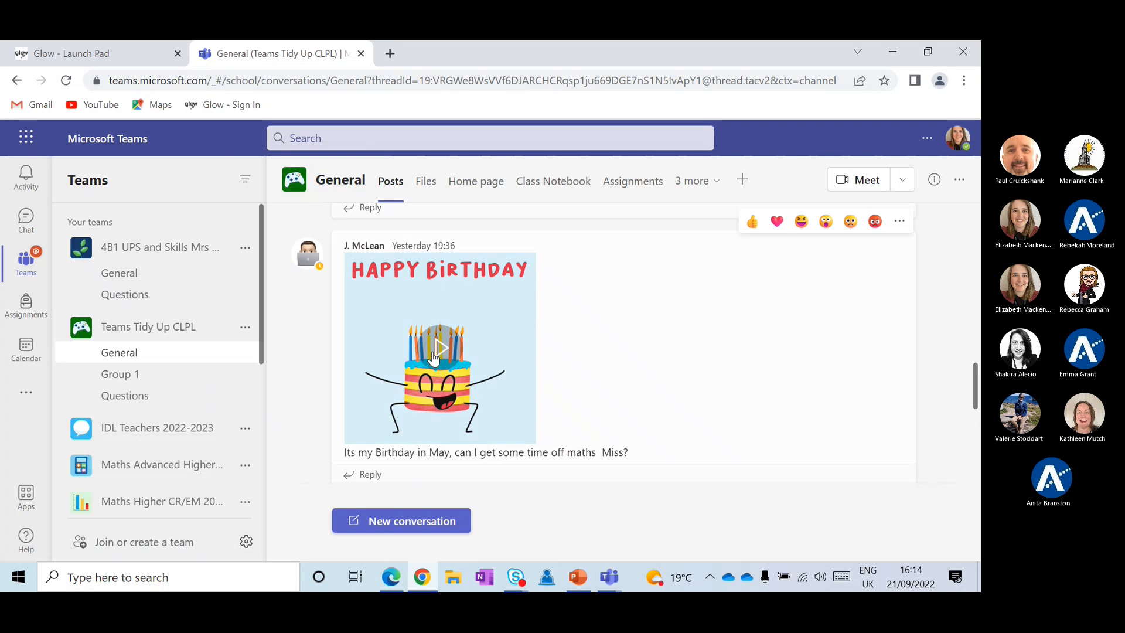
scroll(617, 361, "up", 3)
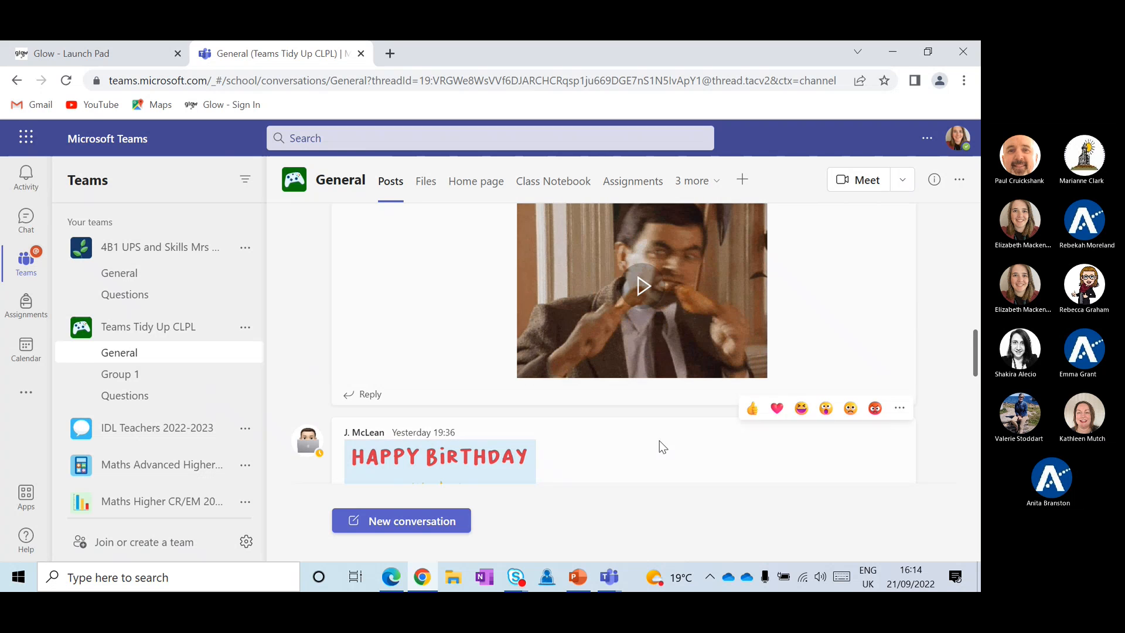
scroll(659, 442, "up", 3)
scroll(639, 380, "up", 3)
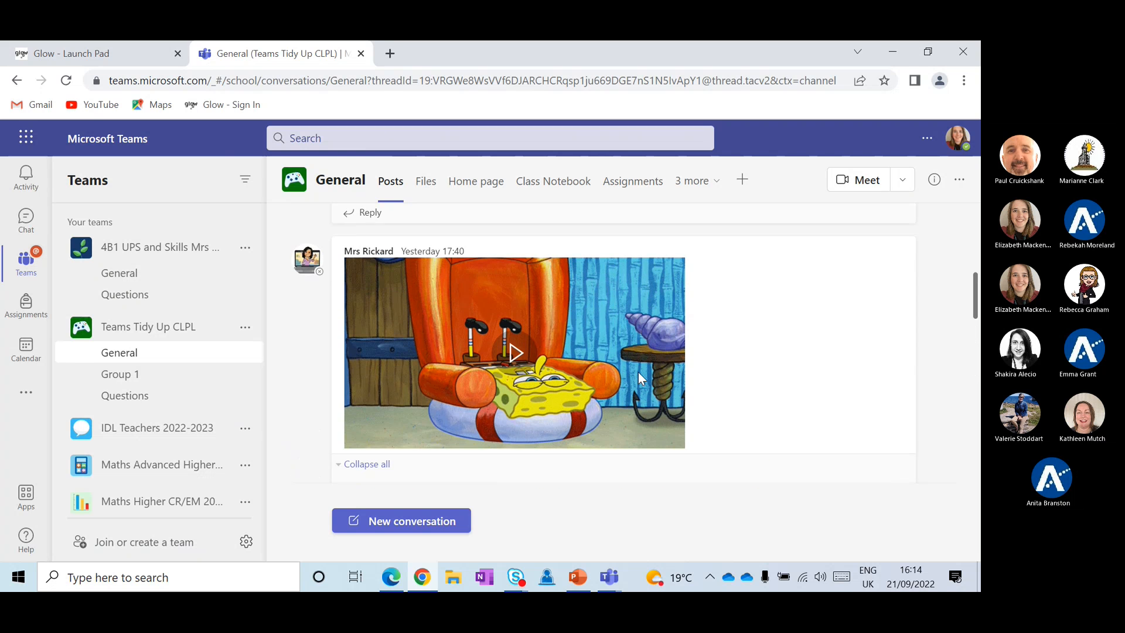
scroll(654, 362, "up", 3)
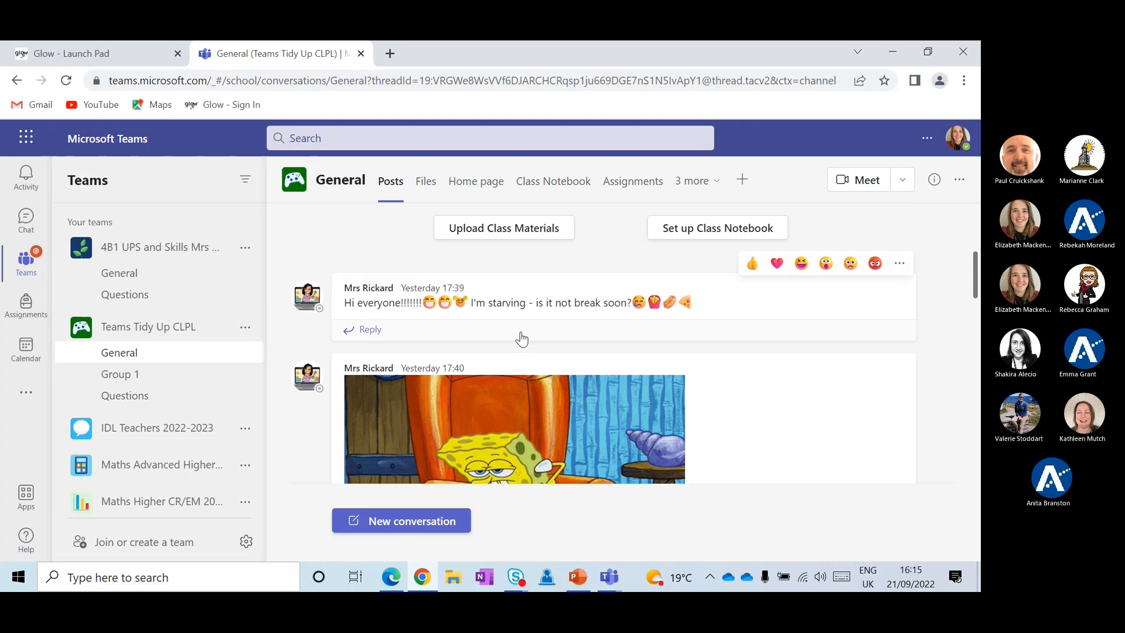
scroll(519, 336, "down", 2)
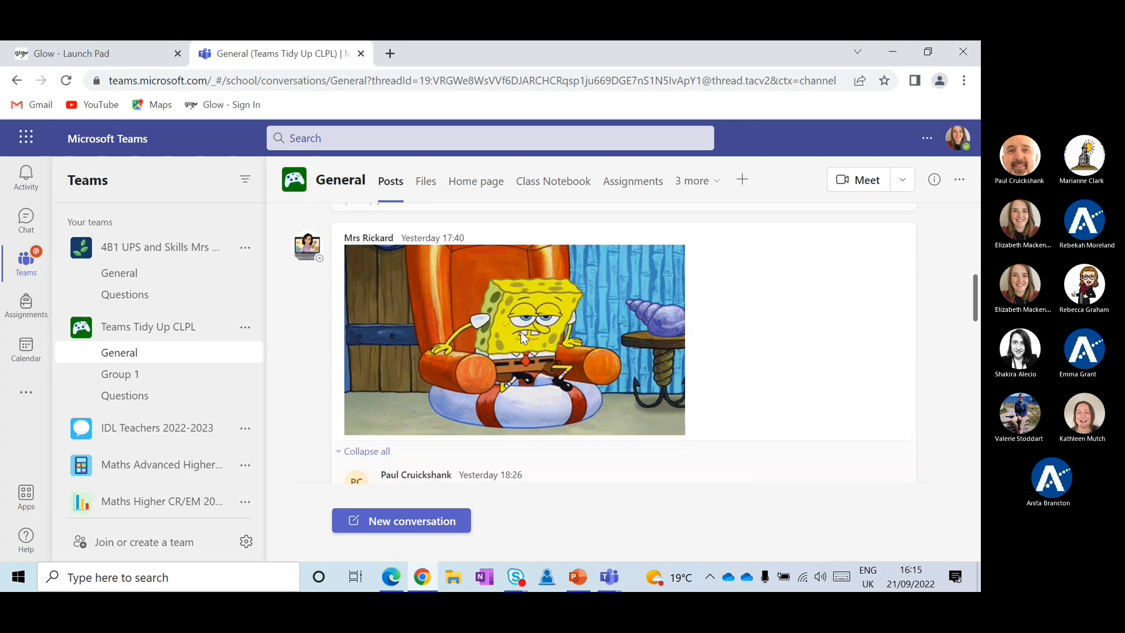
Open the Teams Tidy Up CLPL settings and expand Fun stuff
left_click(243, 327)
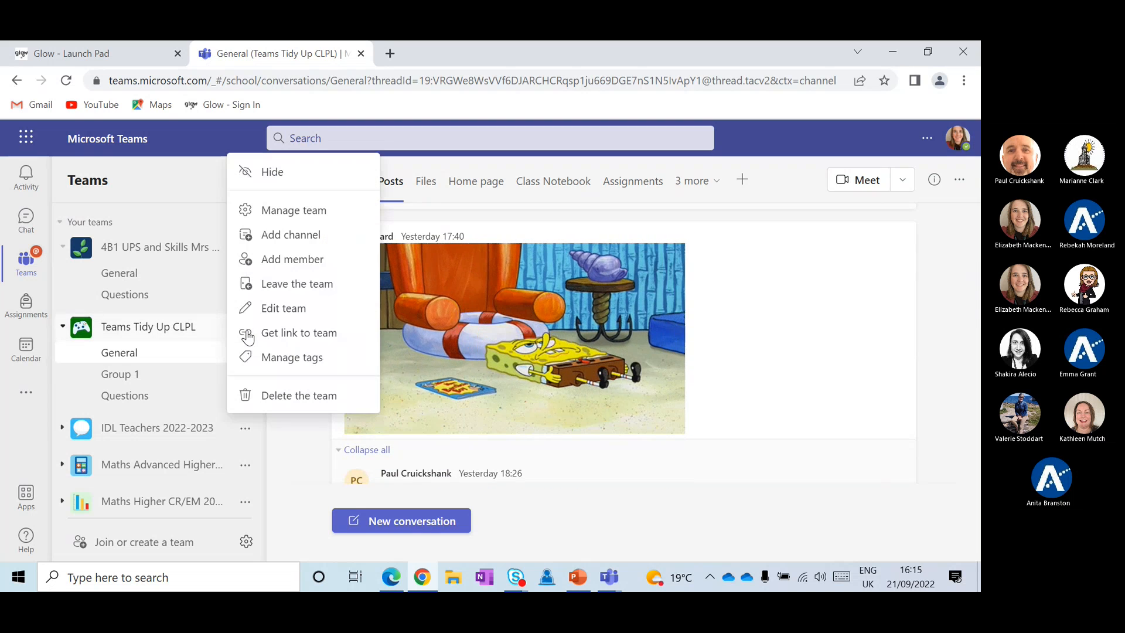
left_click(275, 212)
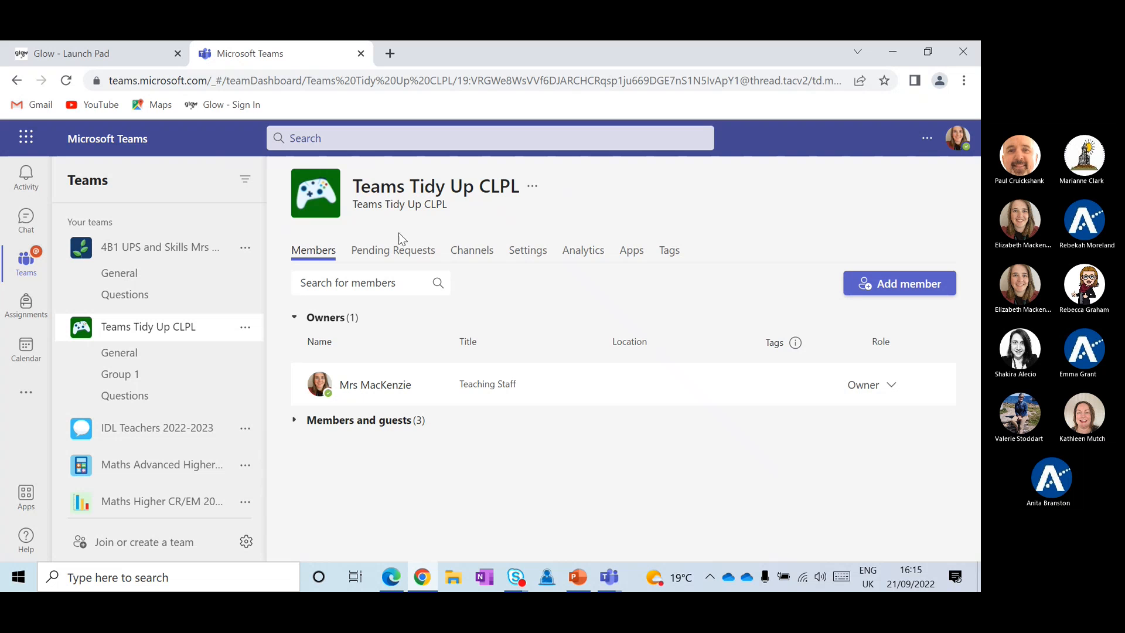
left_click(518, 247)
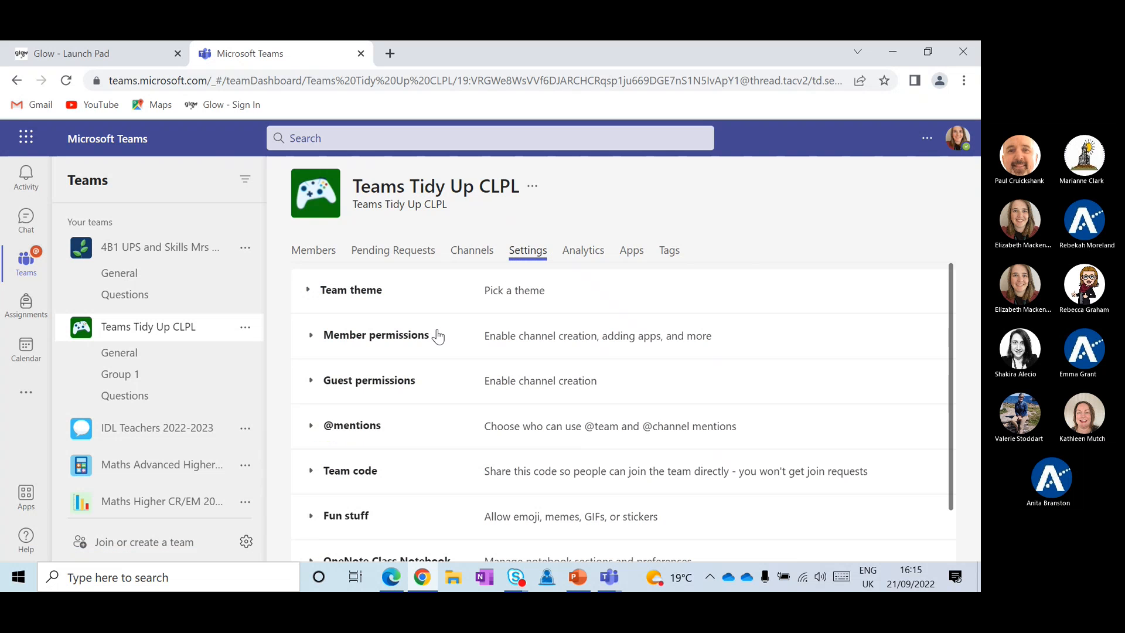
scroll(436, 334, "down", 1)
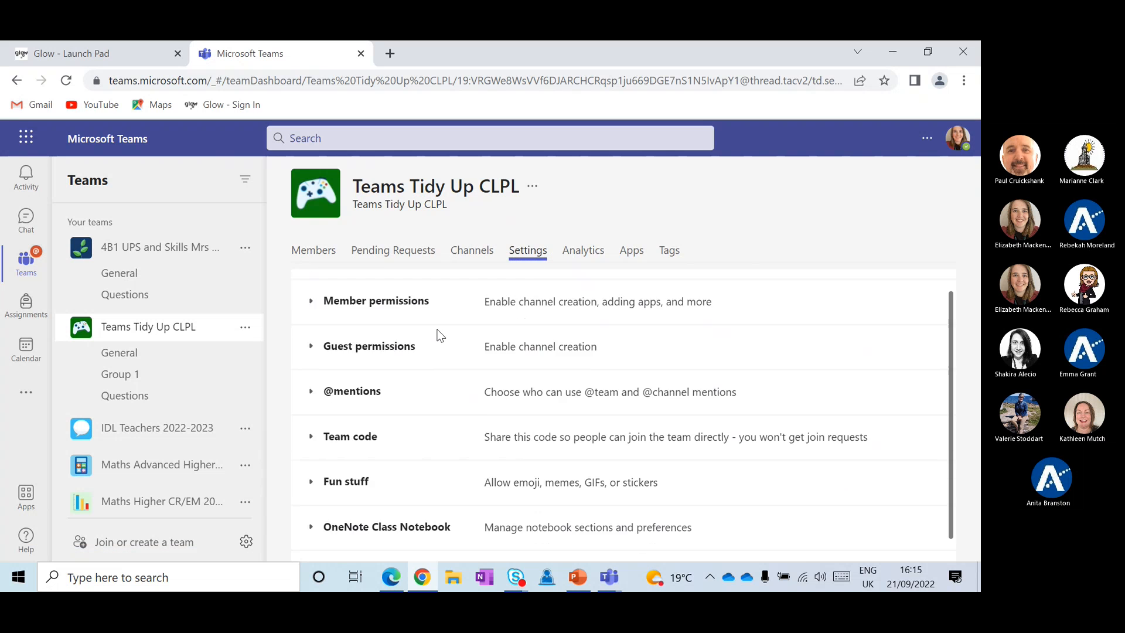
left_click(334, 469)
Keep the Giphy content filter level at Strict
scroll(383, 445, "down", 2)
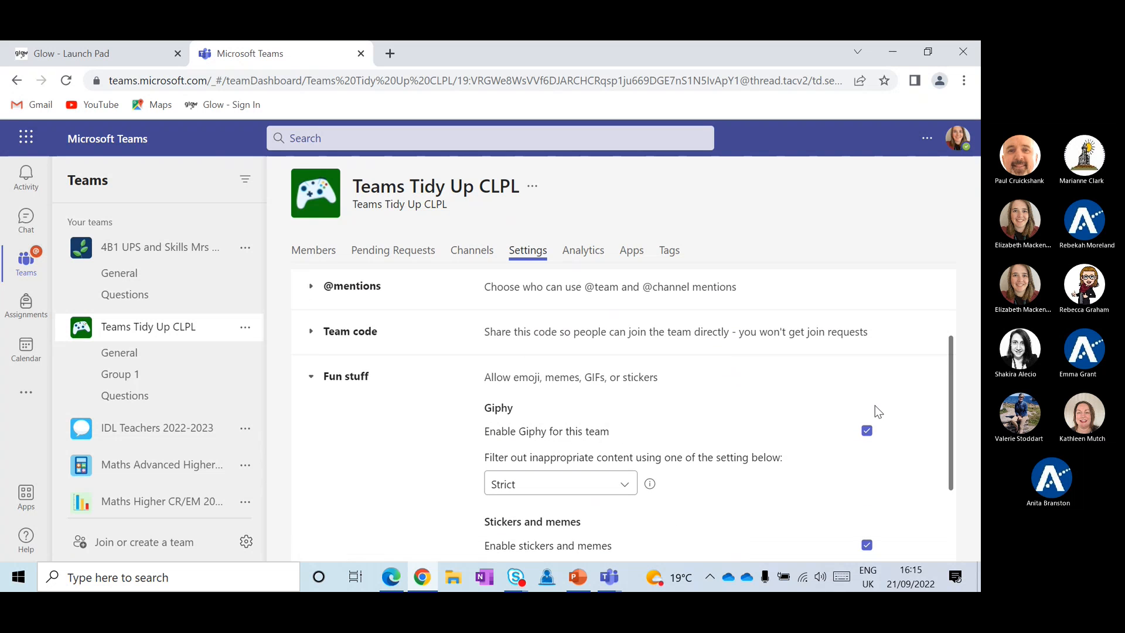
left_click(867, 431)
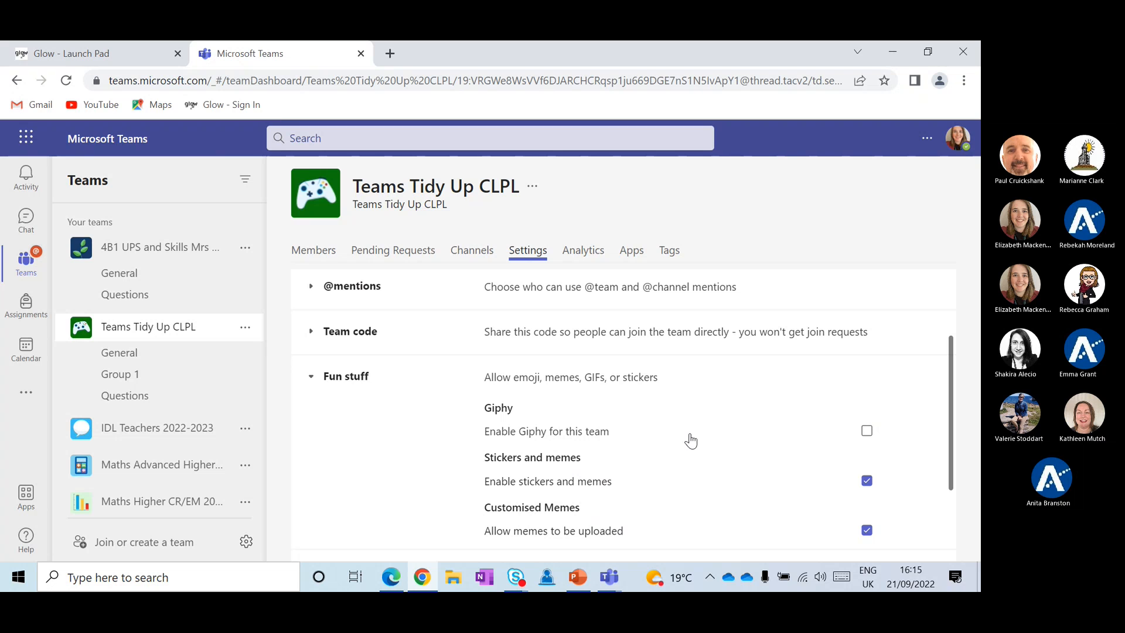
left_click(866, 433)
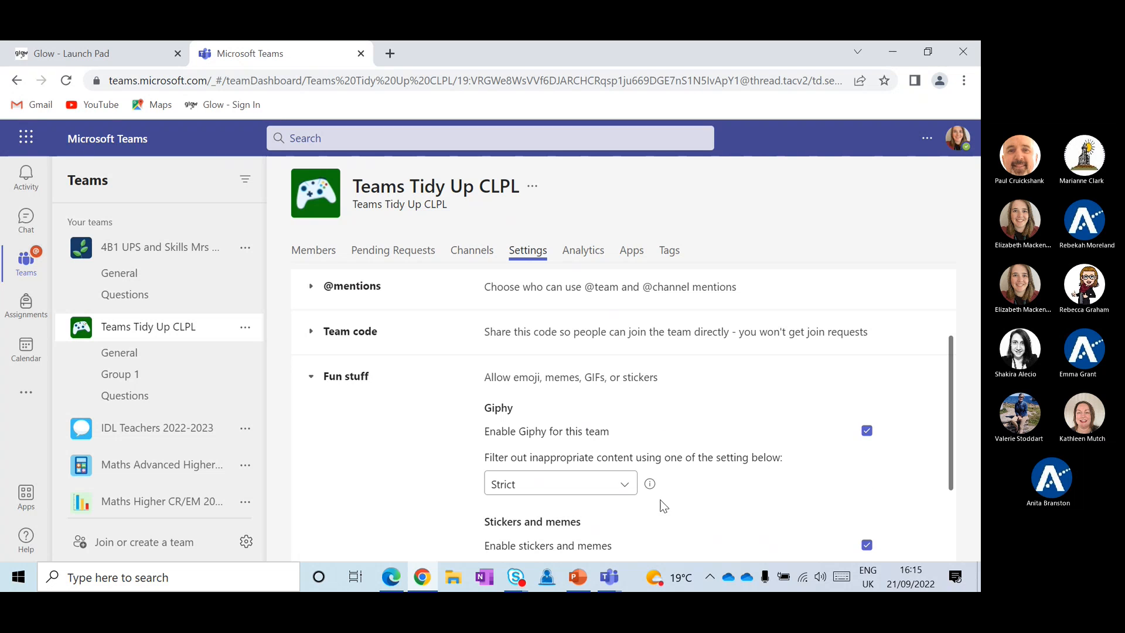
left_click(616, 491)
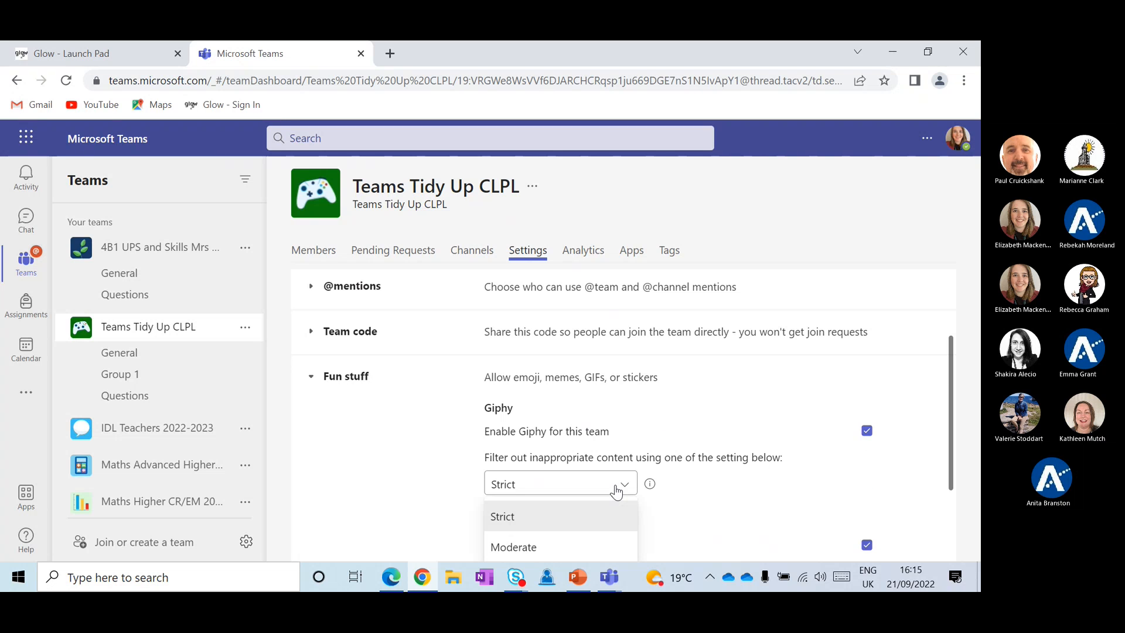
scroll(615, 484, "down", 1)
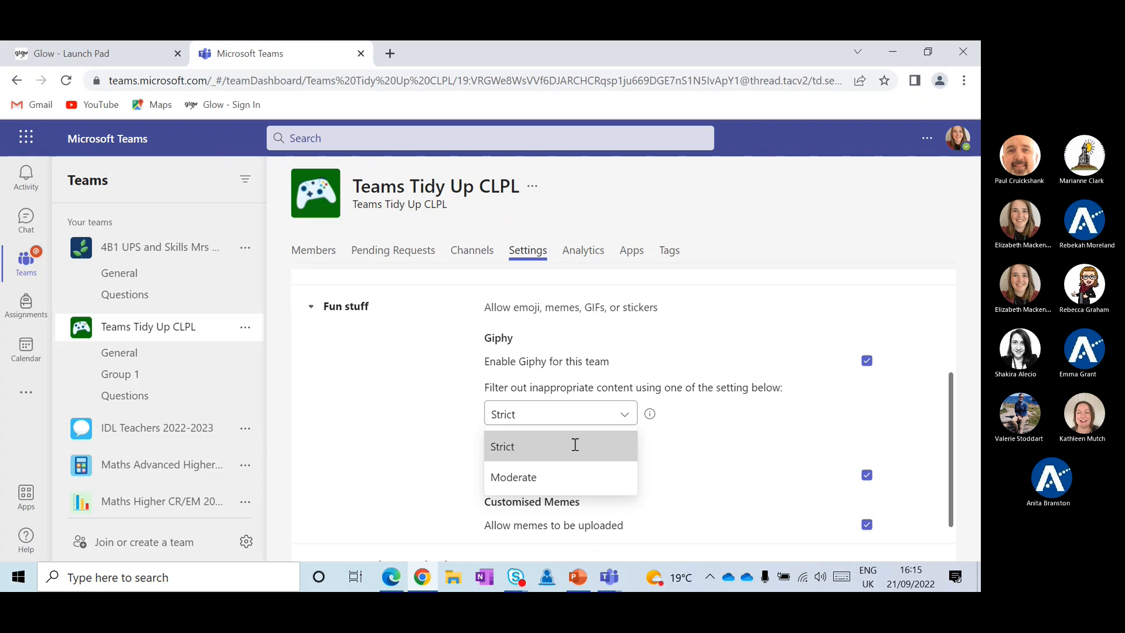
left_click(574, 445)
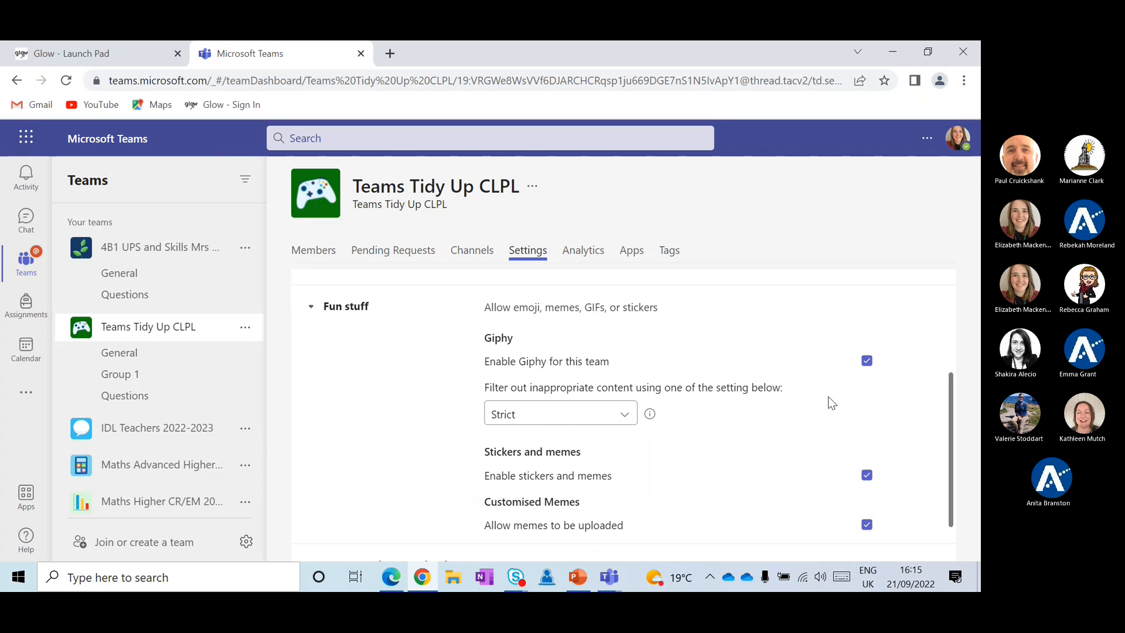
Uncheck Enable Giphy and Enable stickers and memes, then collapse Fun stuff
left_click(867, 362)
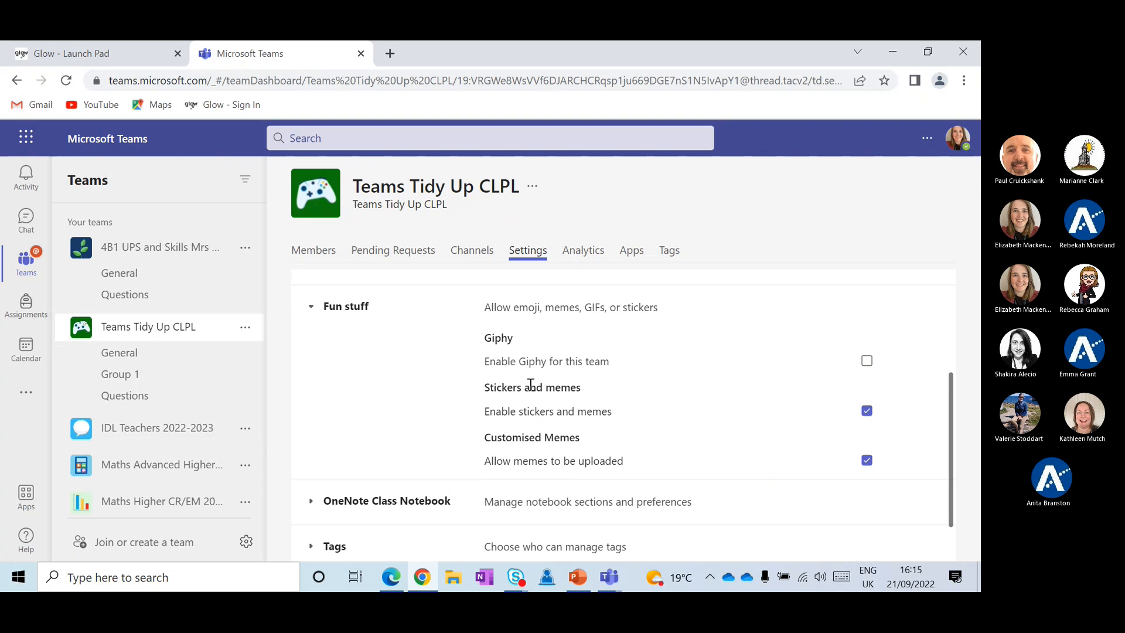
left_click(867, 411)
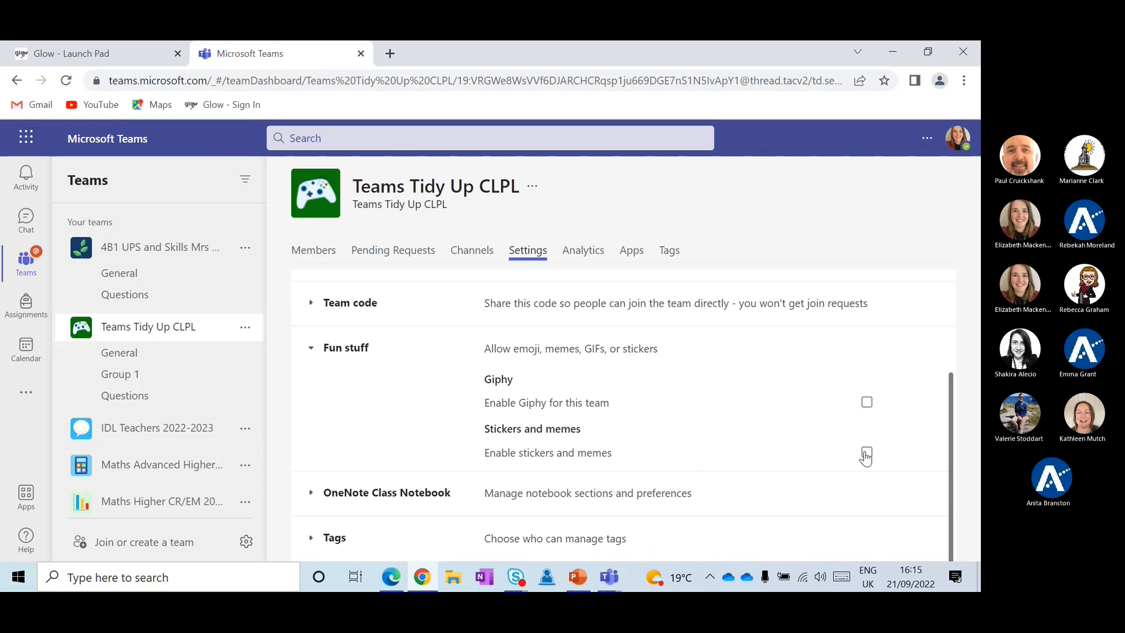
left_click(867, 453)
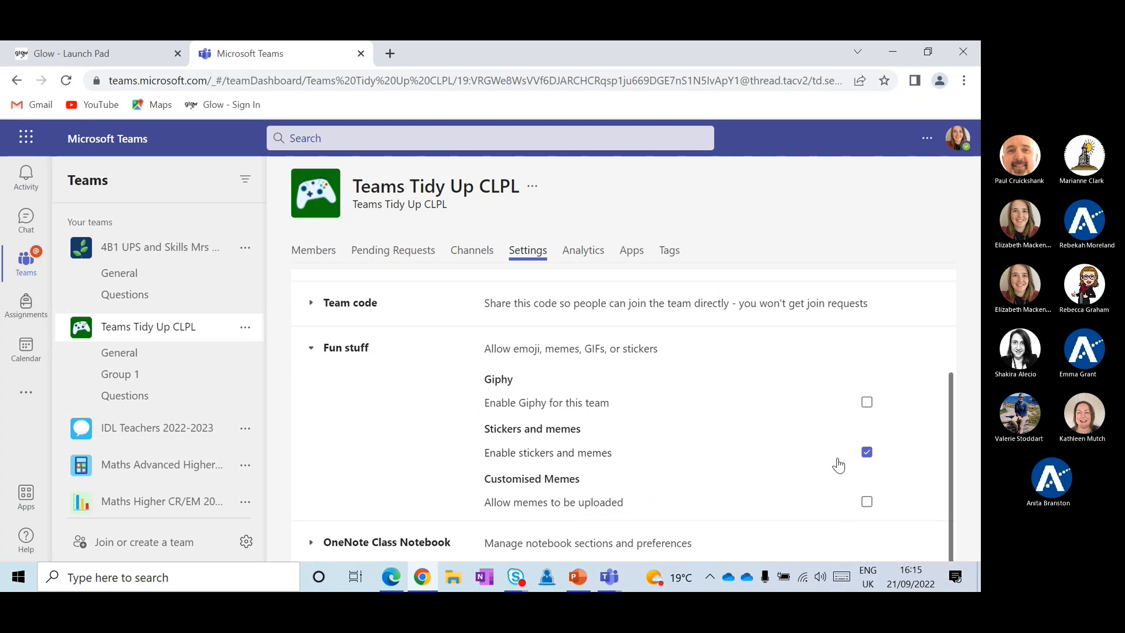
left_click(867, 453)
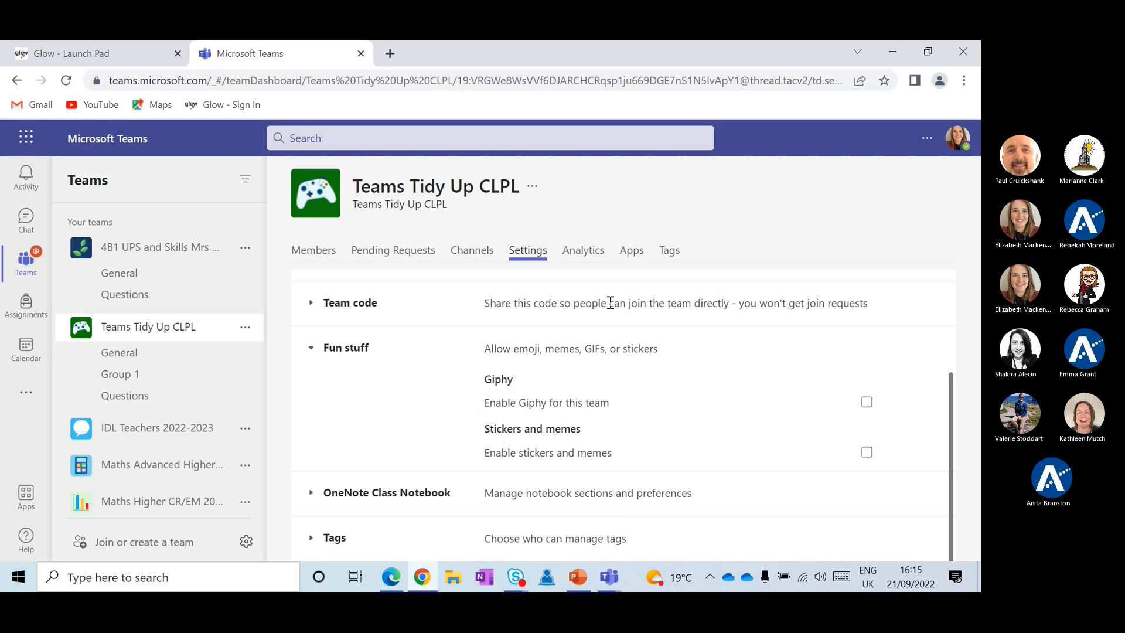
left_click(309, 353)
scroll(531, 361, "up", 2)
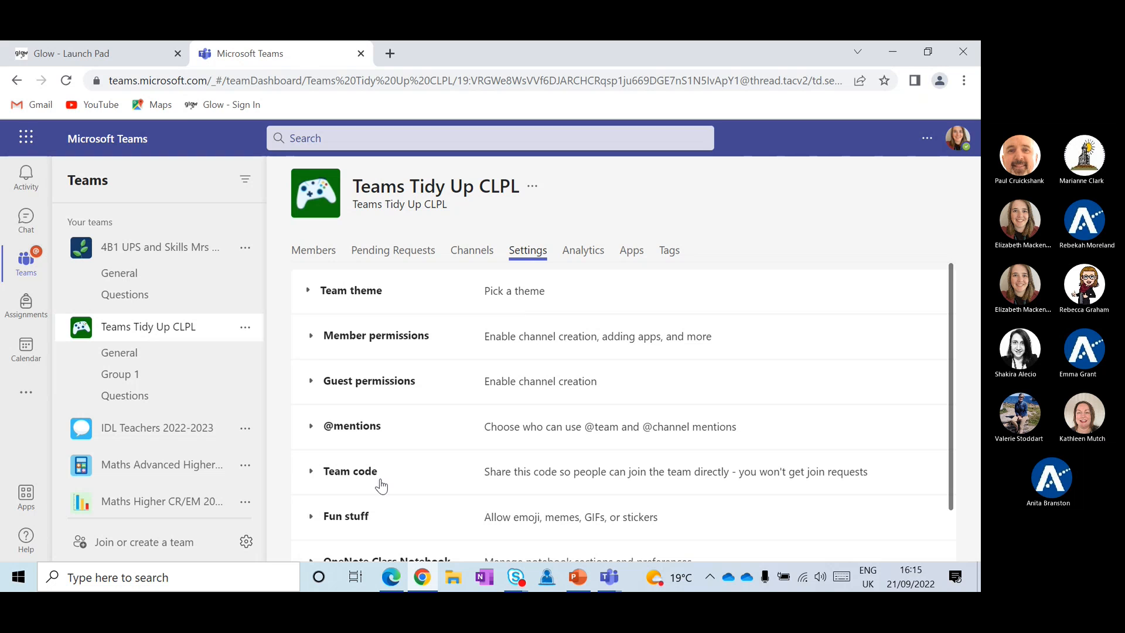
left_click(362, 304)
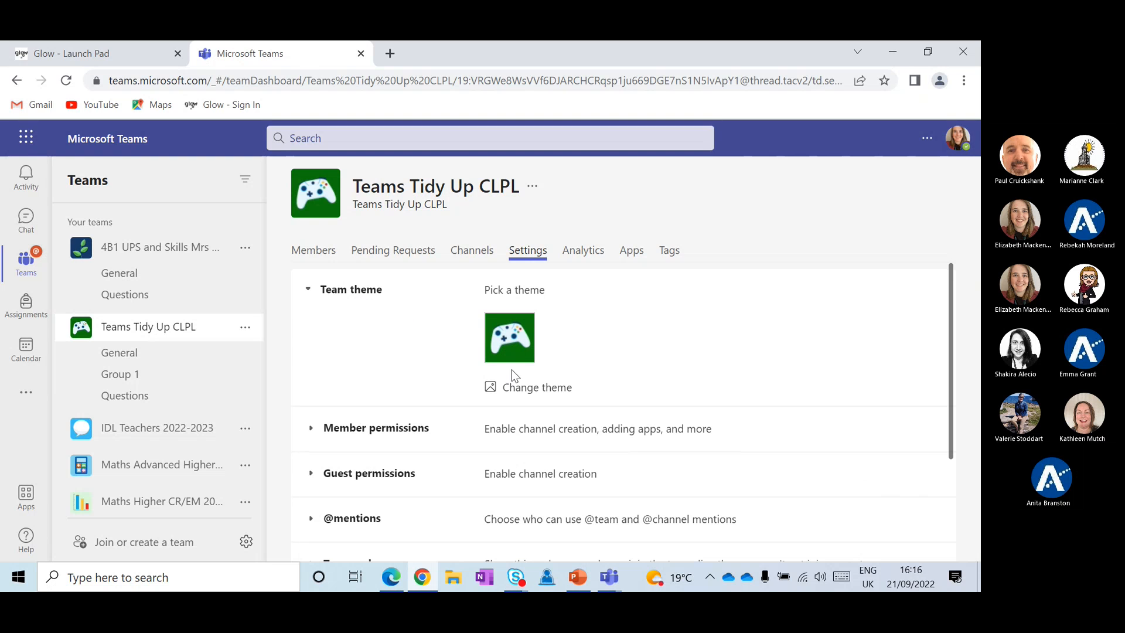
Expand Member permissions: channel and app options off, message deleting and editing allowed
left_click(339, 297)
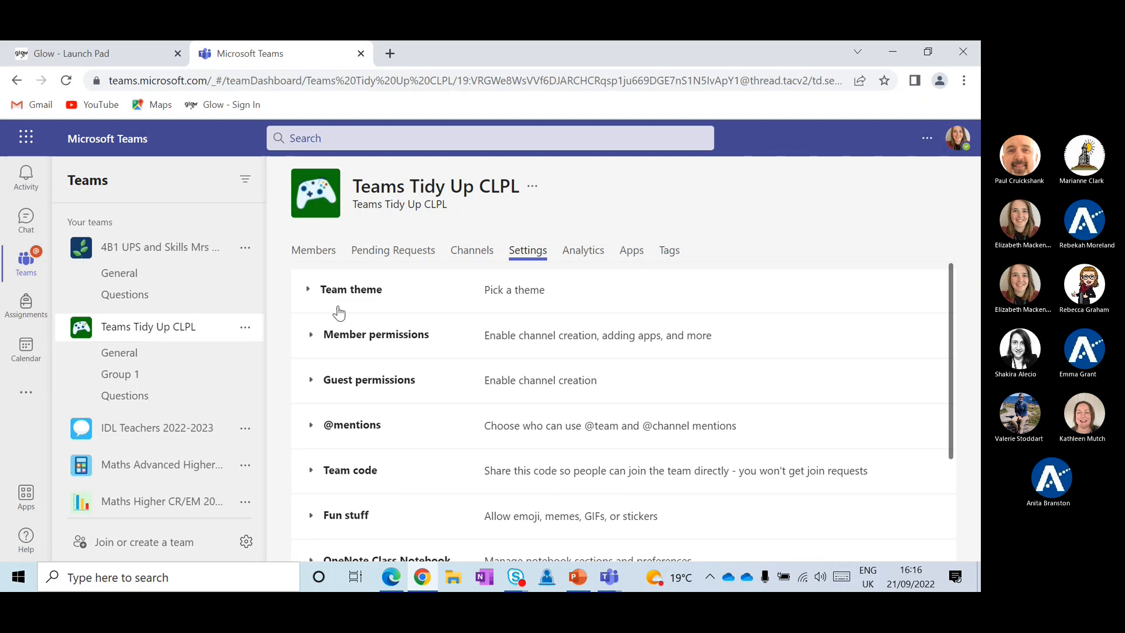
left_click(342, 349)
scroll(526, 401, "down", 1)
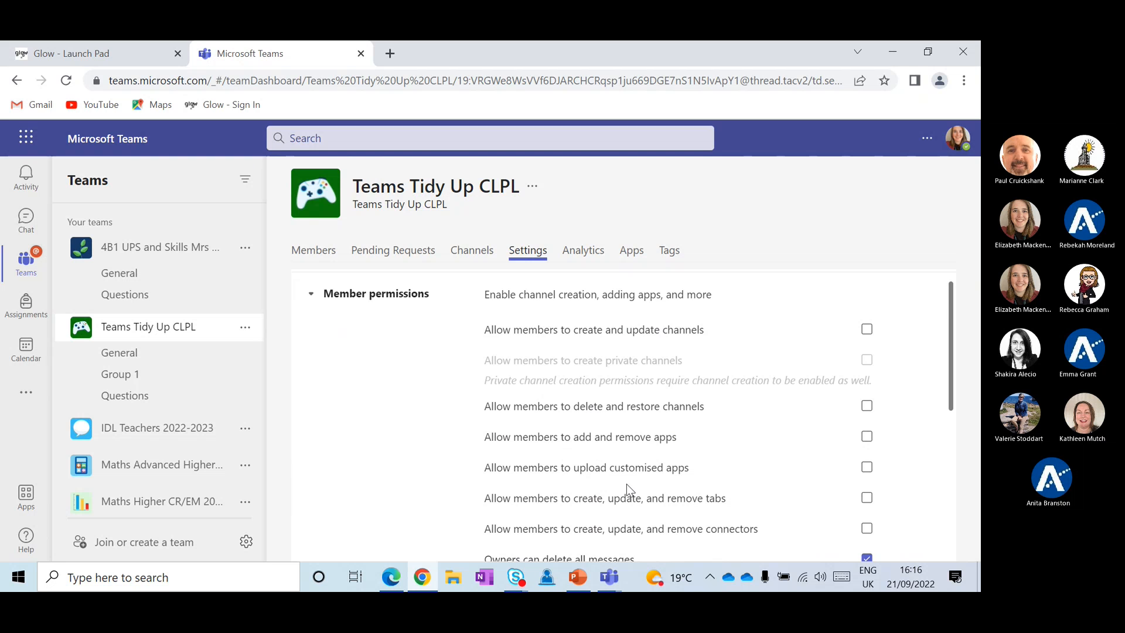
scroll(627, 487, "down", 2)
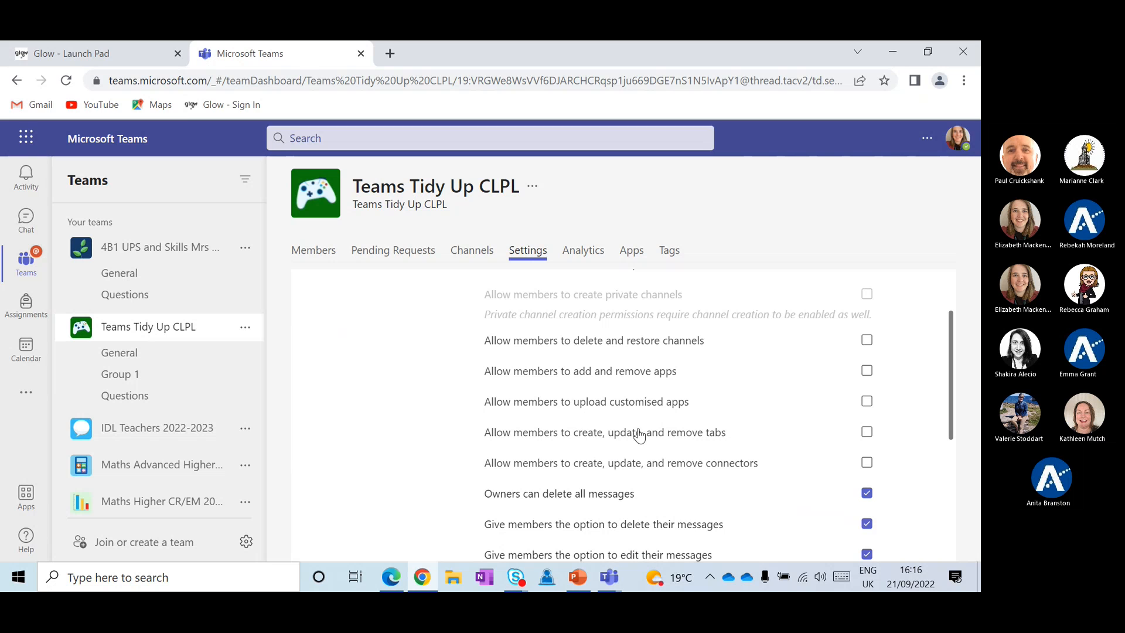
scroll(634, 409, "down", 2)
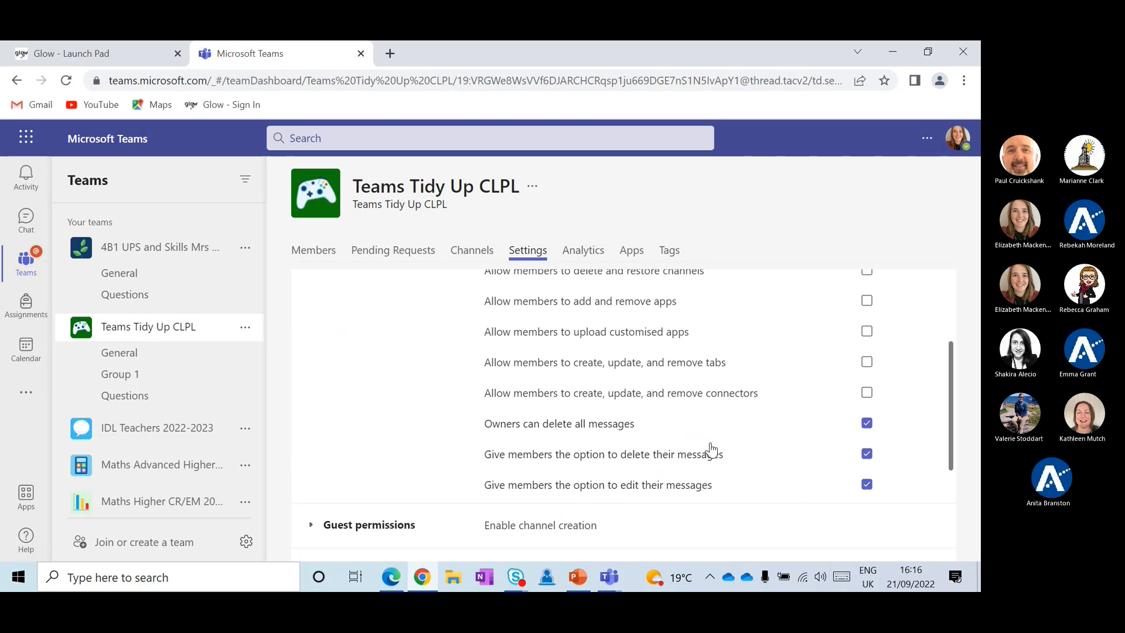
scroll(711, 449, "up", 3)
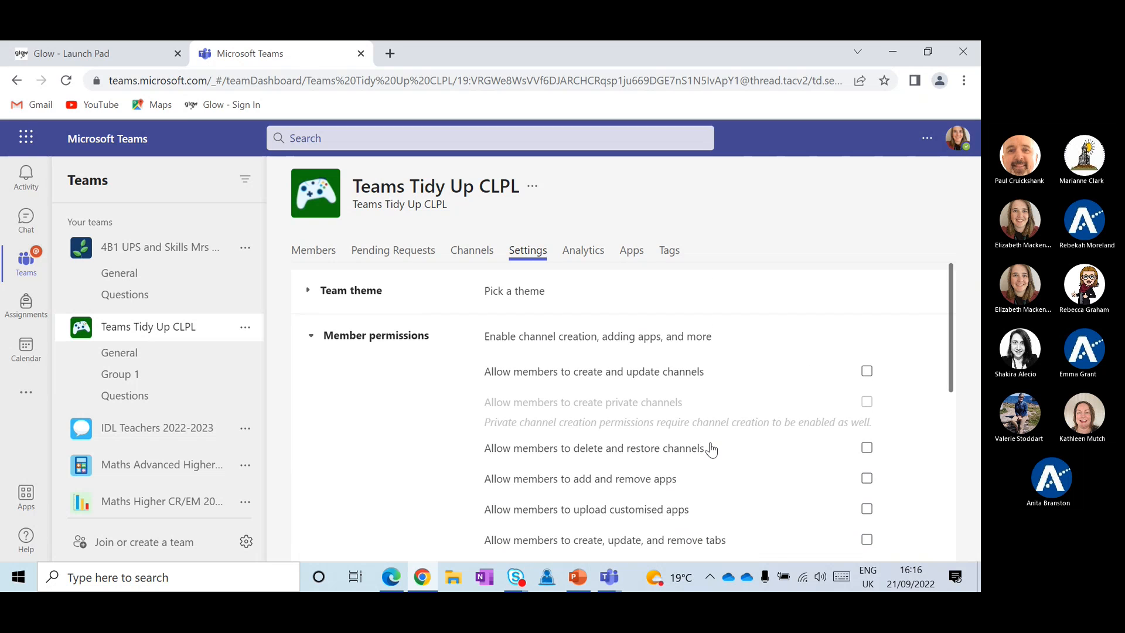
left_click(384, 344)
scroll(498, 353, "down", 1)
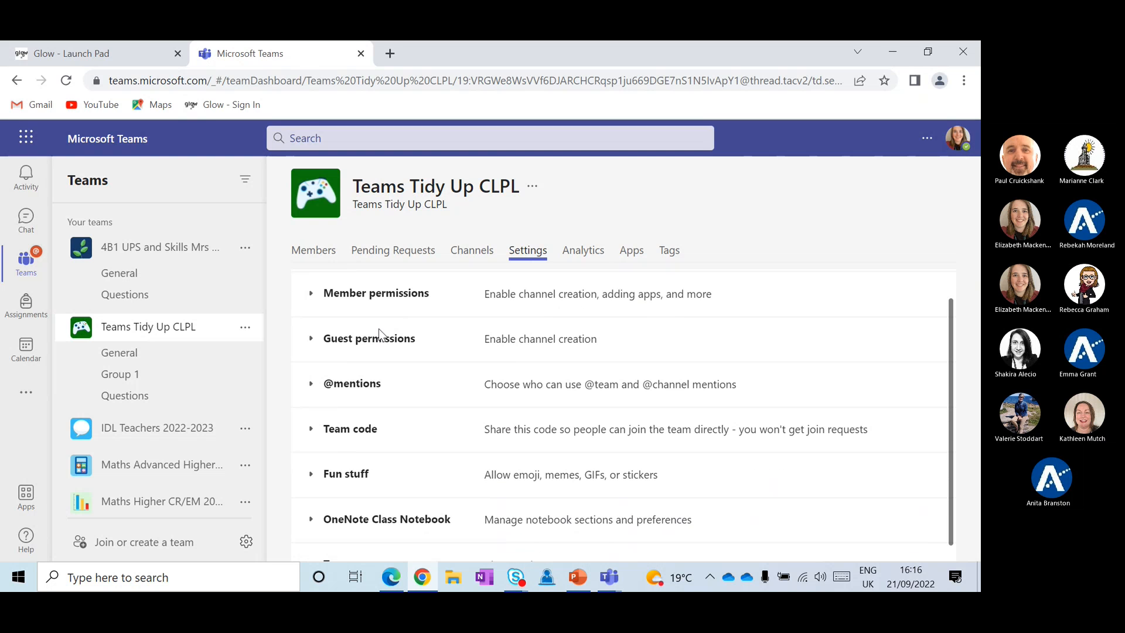
scroll(381, 387, "down", 1)
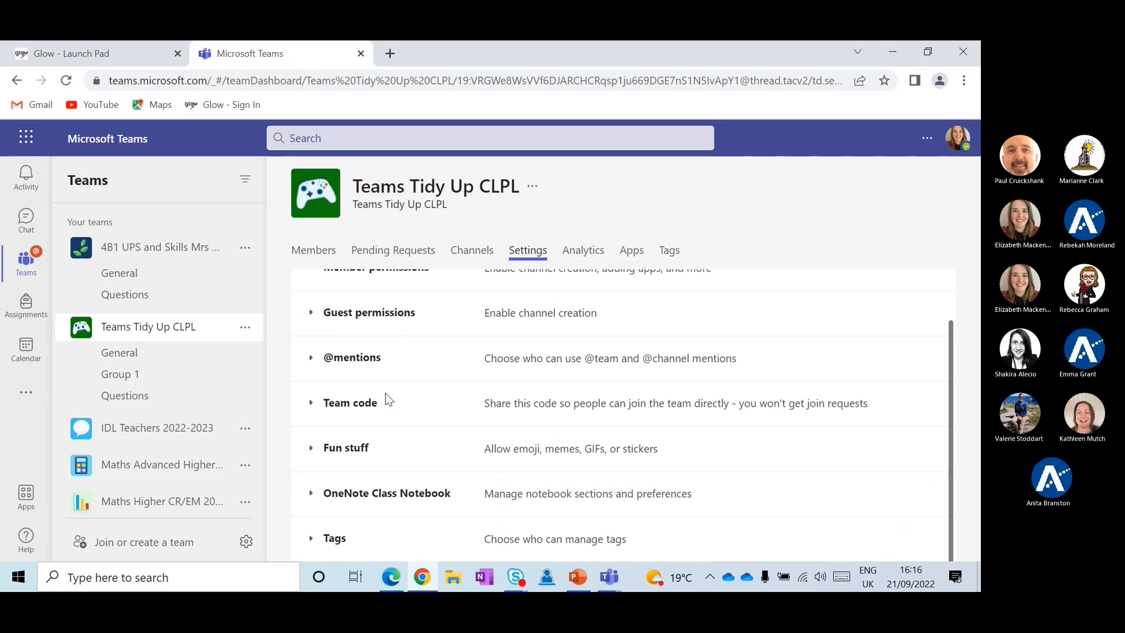
scroll(380, 346, "up", 1)
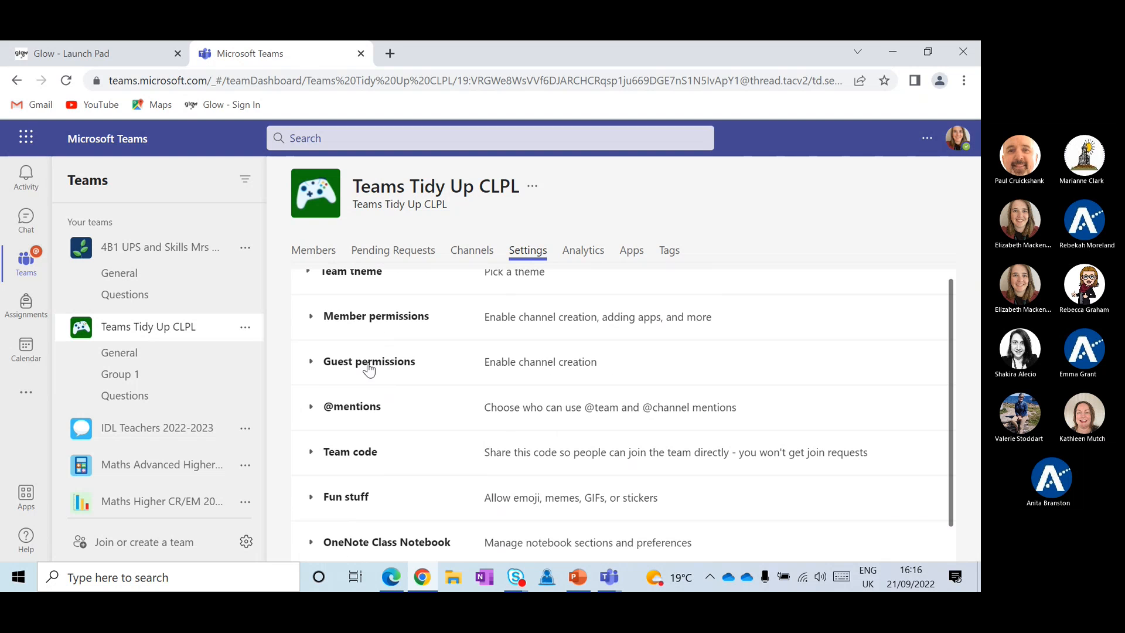
scroll(386, 371, "down", 1)
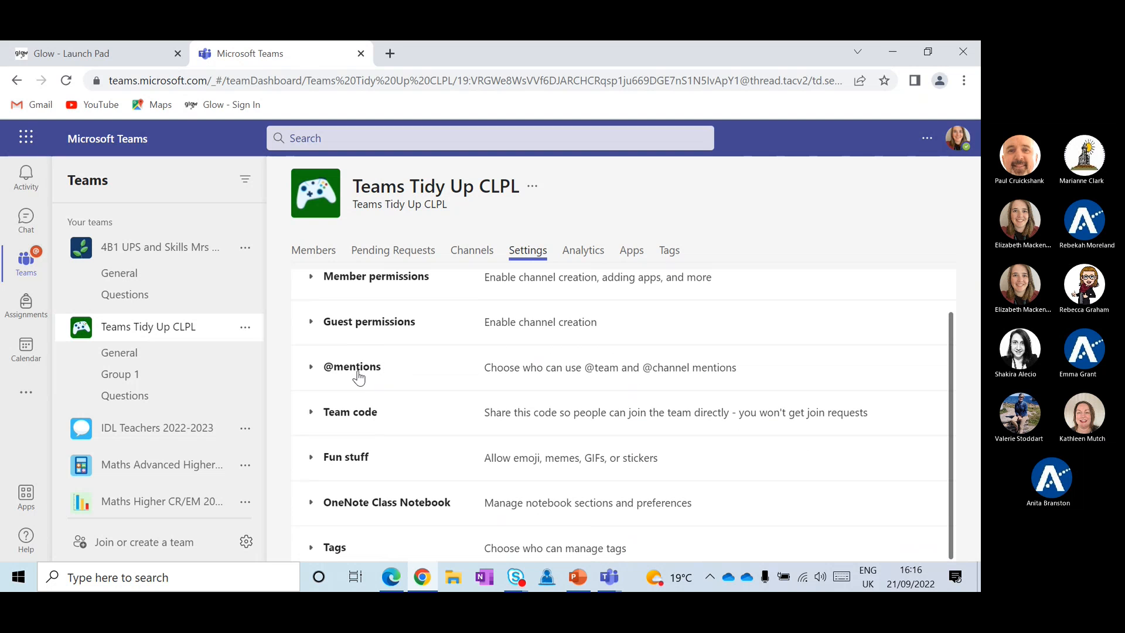
left_click(356, 369)
left_click(358, 373)
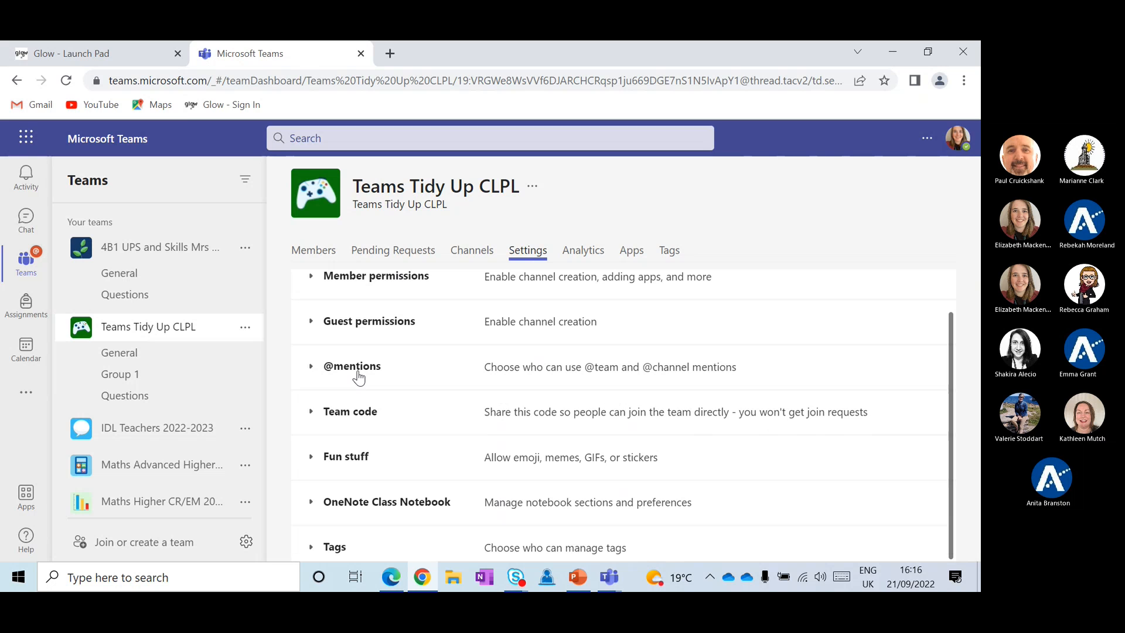
scroll(358, 377, "down", 1)
Generate a team join code under Team code, then collapse the section
left_click(352, 409)
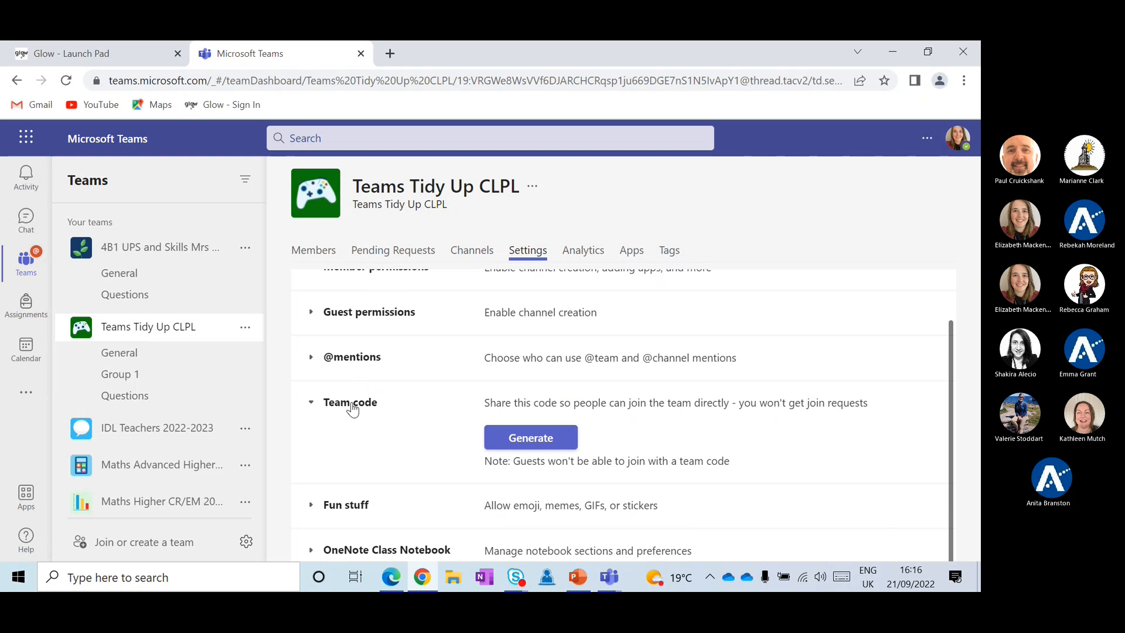
left_click(507, 451)
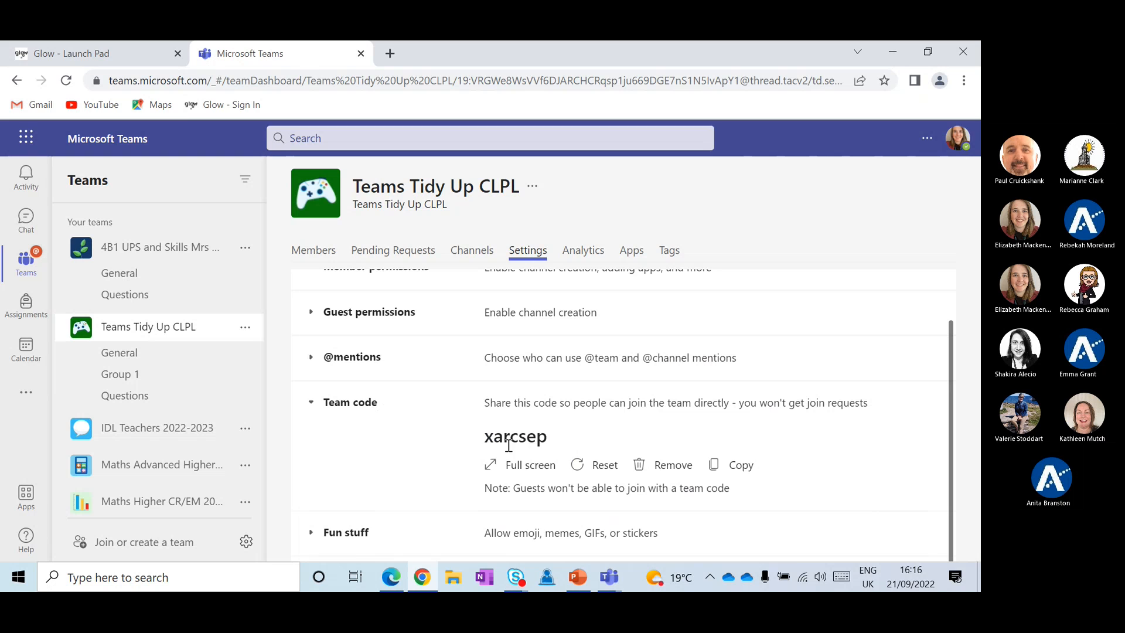
left_click(354, 402)
scroll(396, 346, "up", 1)
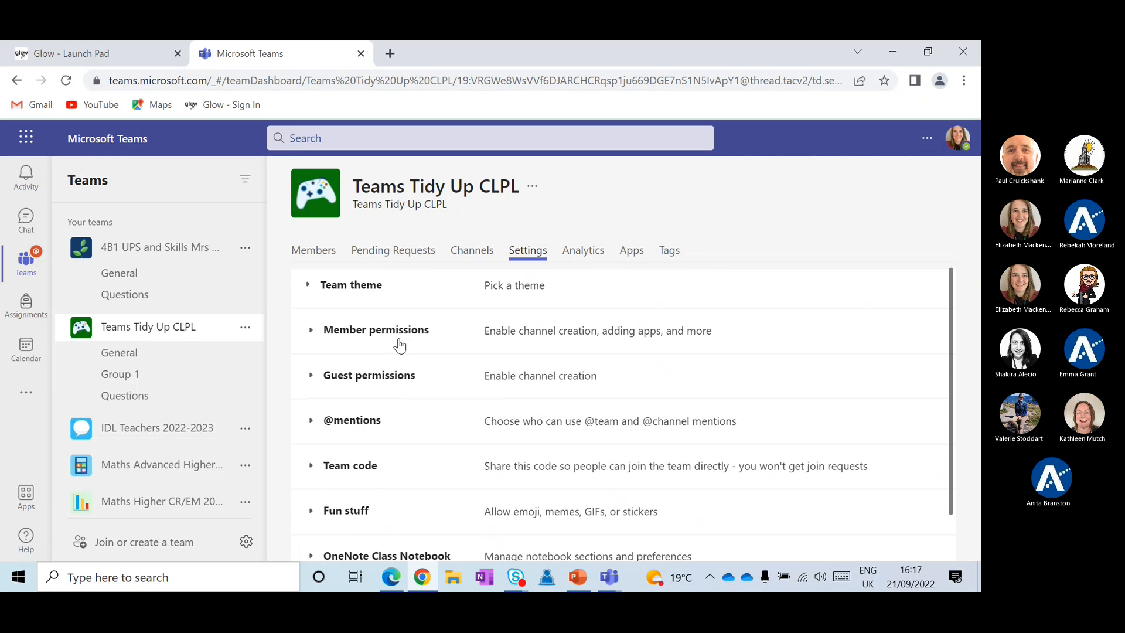
Return to Teams Tidy Up CLPL's General channel posts
left_click(164, 357)
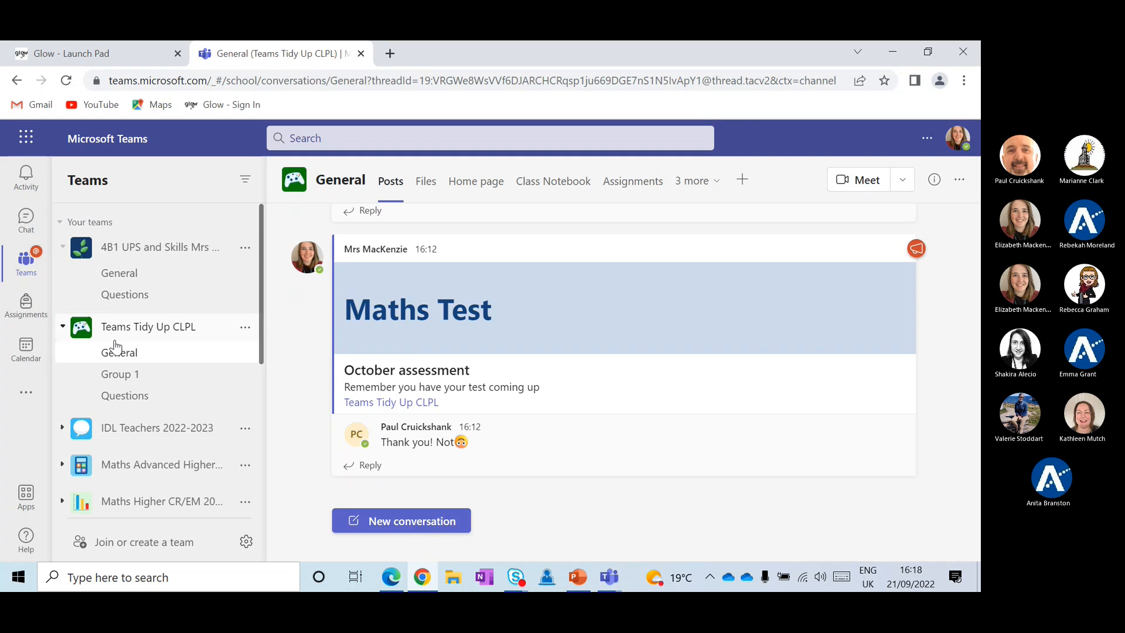
Collapse Teams Tidy Up CLPL's channels and drag the team to the top of the list
left_click(117, 331)
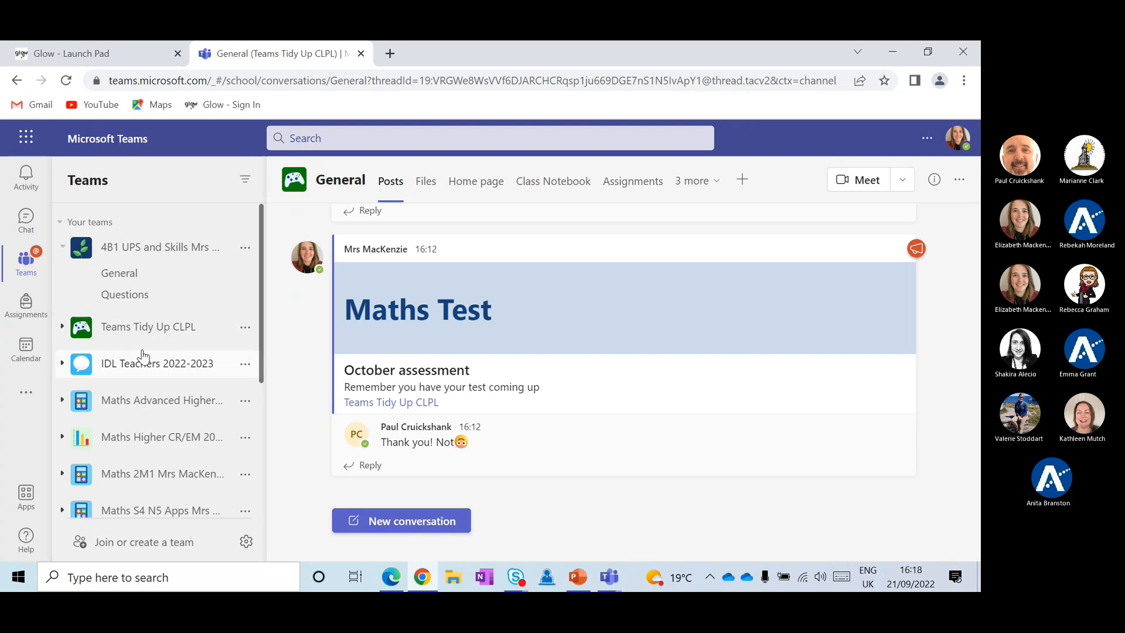
scroll(195, 351, "down", 1)
scroll(195, 352, "down", 3)
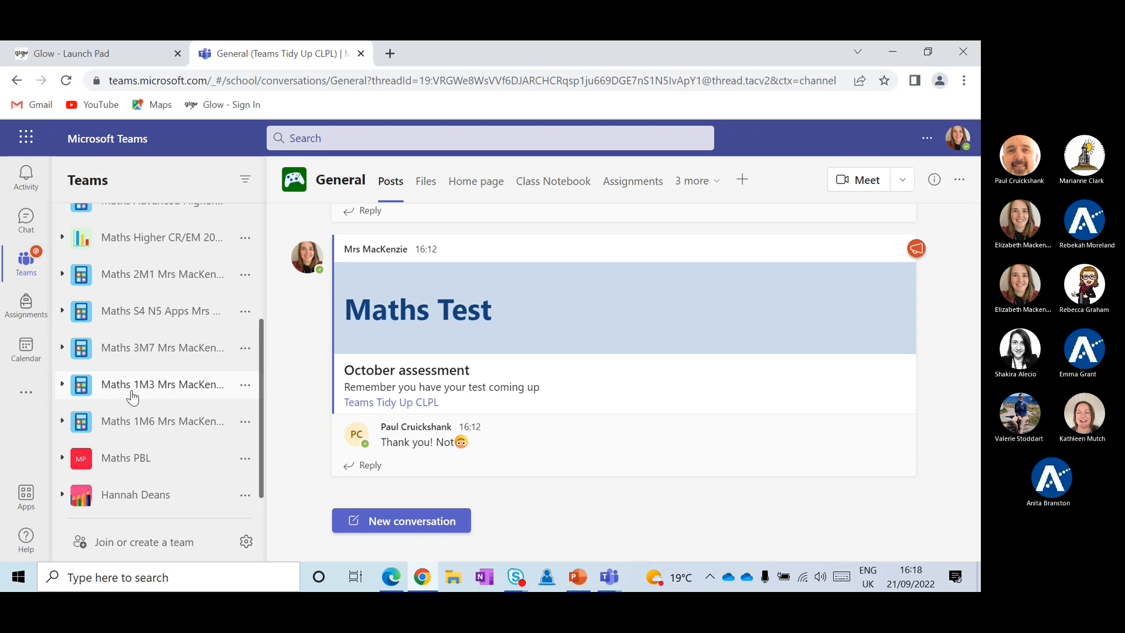
scroll(184, 368, "up", 3)
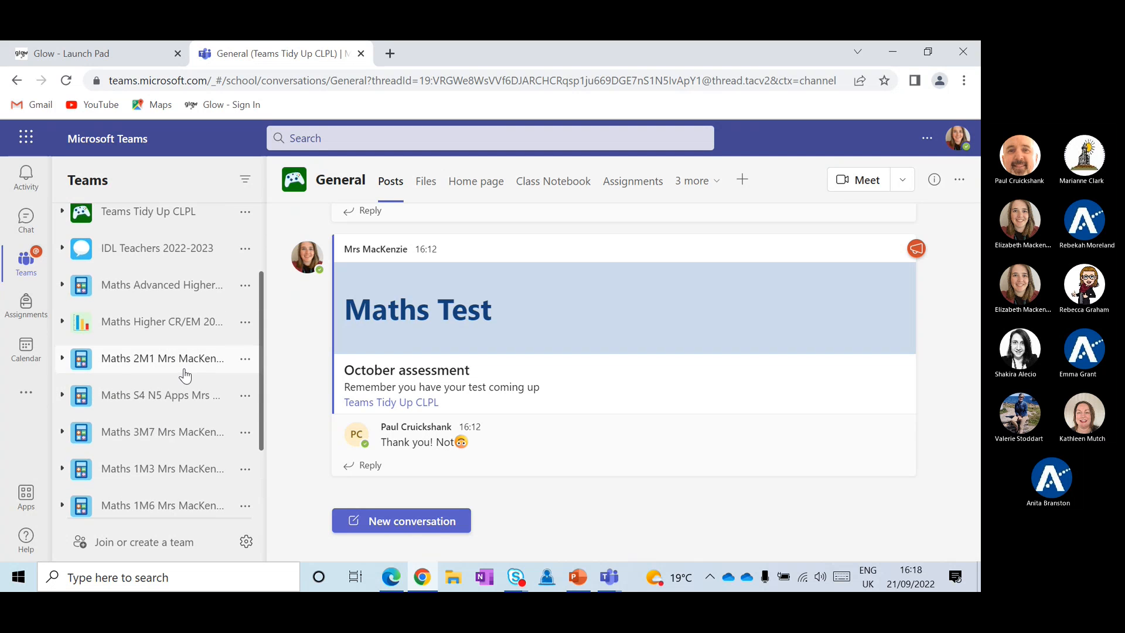
scroll(150, 425, "up", 1)
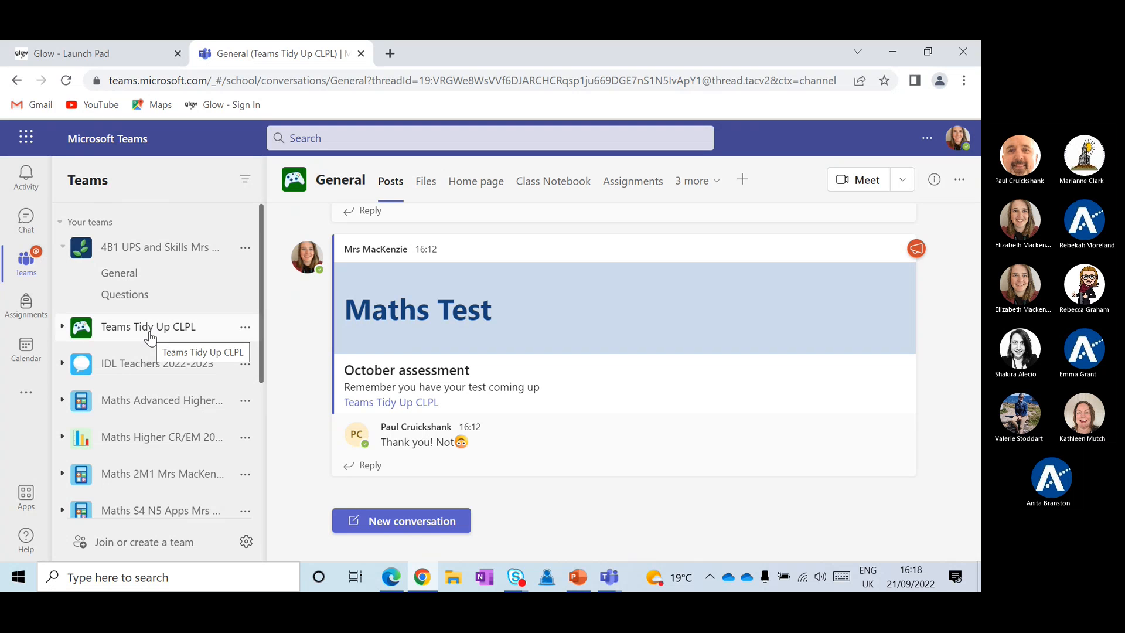
left_click_drag(151, 326, 152, 235)
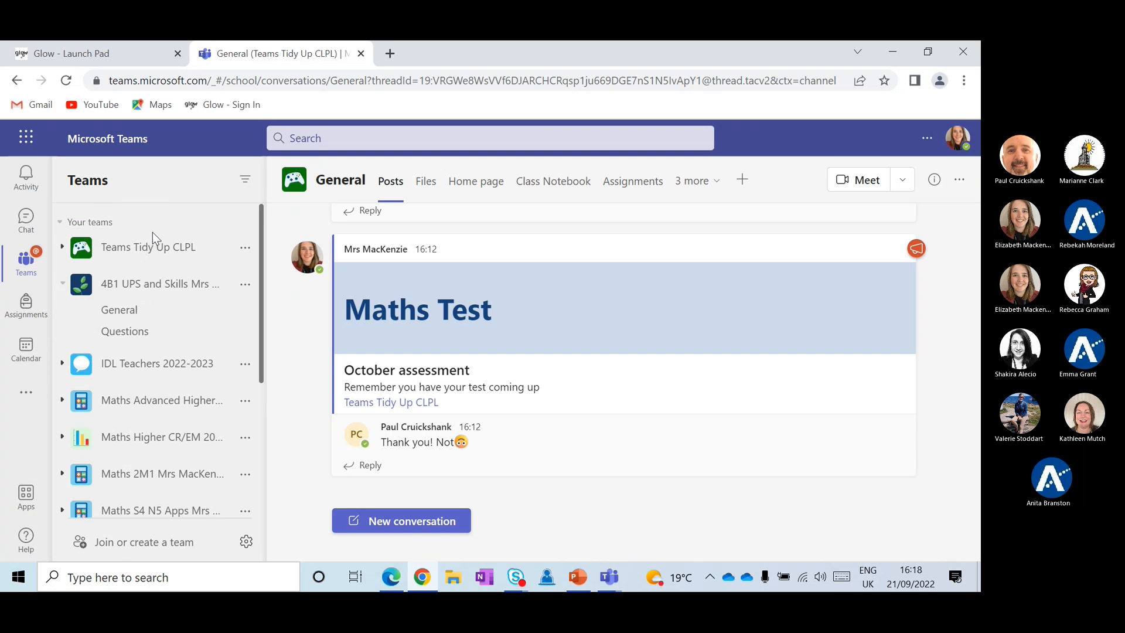
Drag the Maths 2M1 team down to sit below Maths 3M7
scroll(145, 286, "down", 1)
scroll(147, 287, "down", 2)
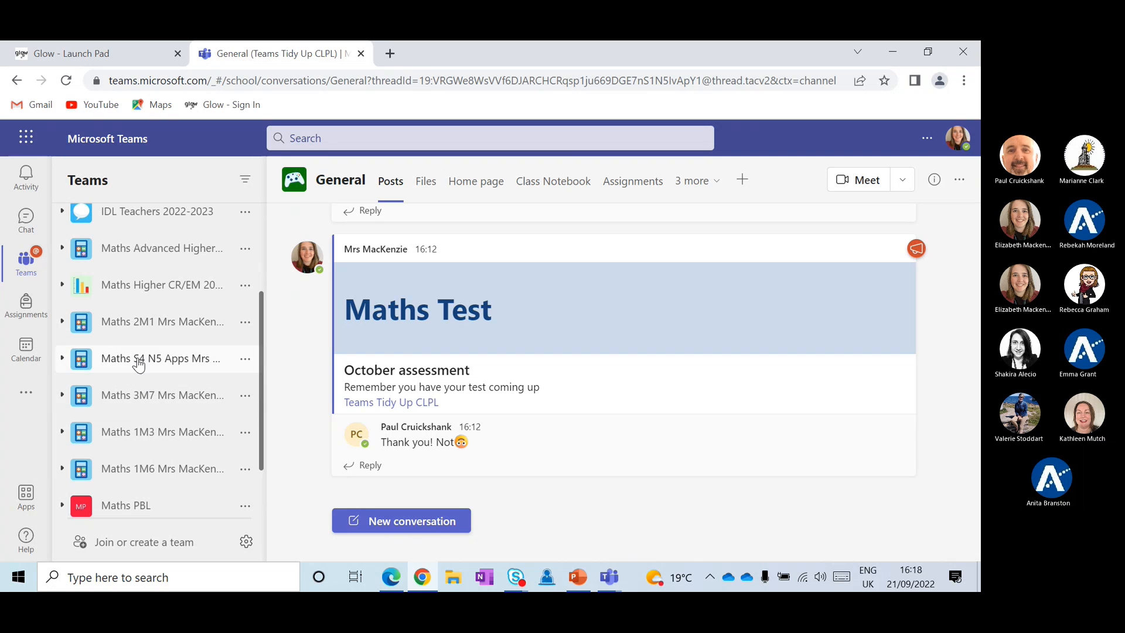
left_click_drag(146, 322, 146, 410)
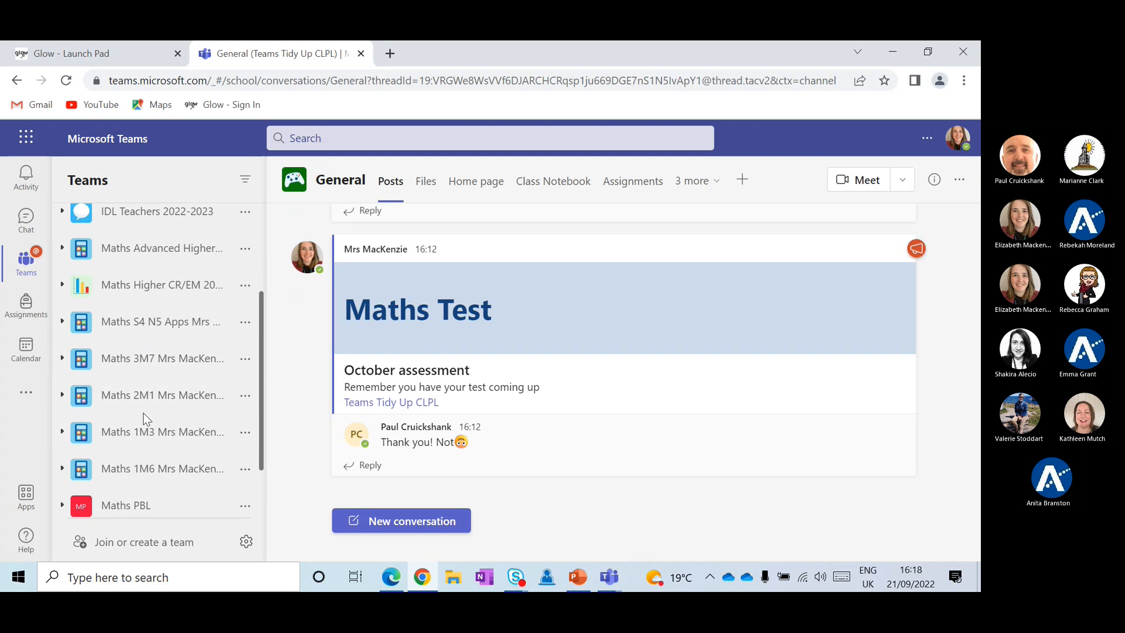
scroll(150, 395, "up", 1)
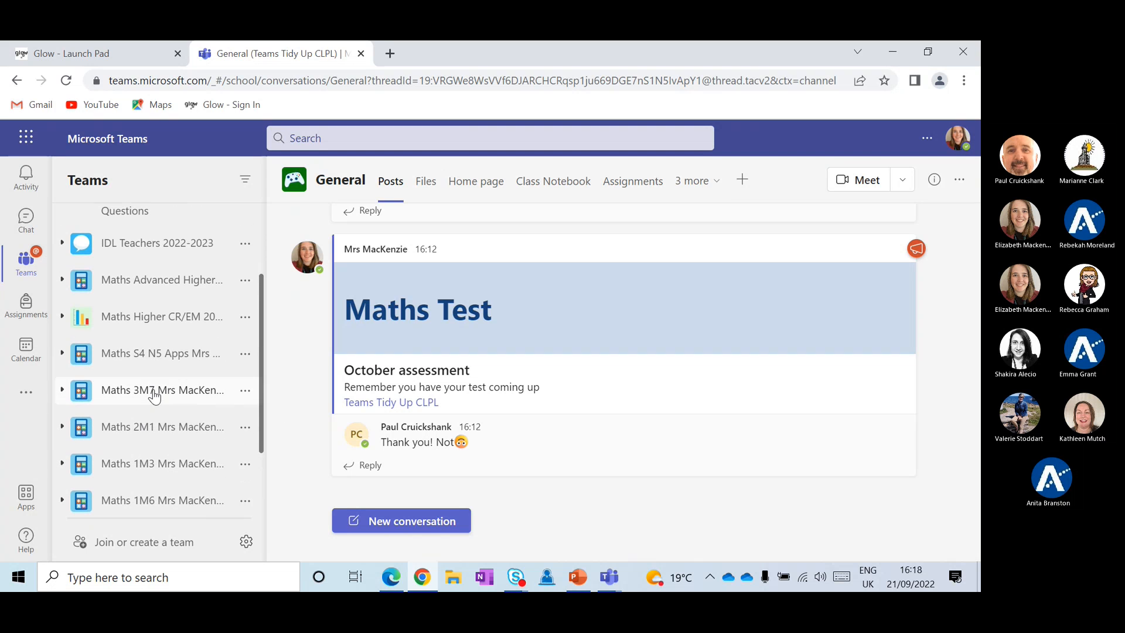
scroll(154, 396, "up", 3)
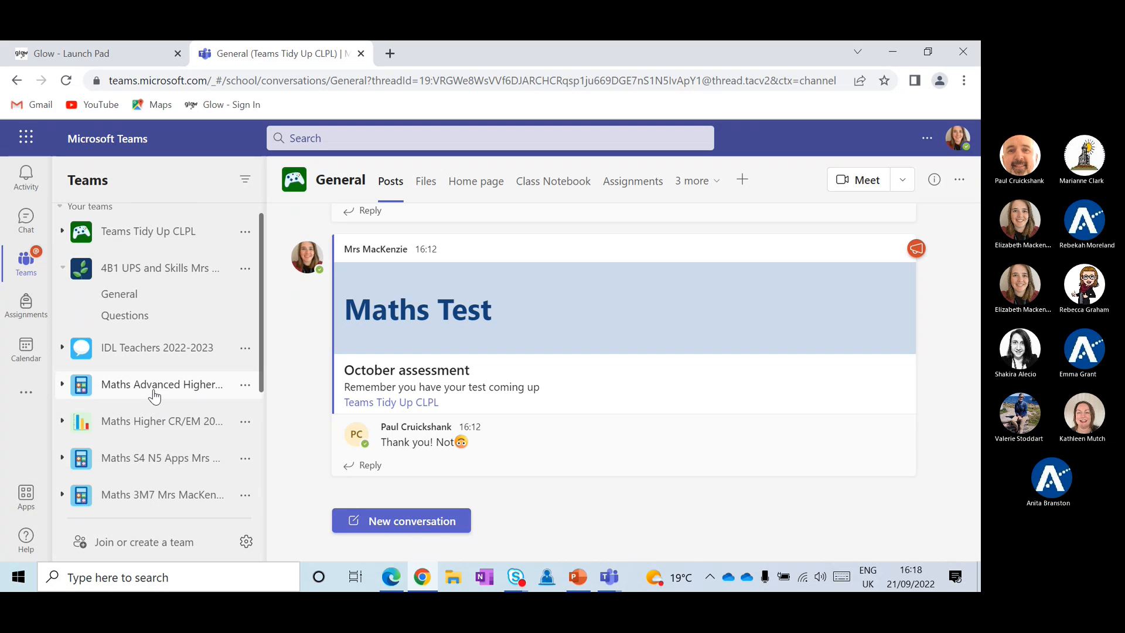
scroll(154, 397, "up", 1)
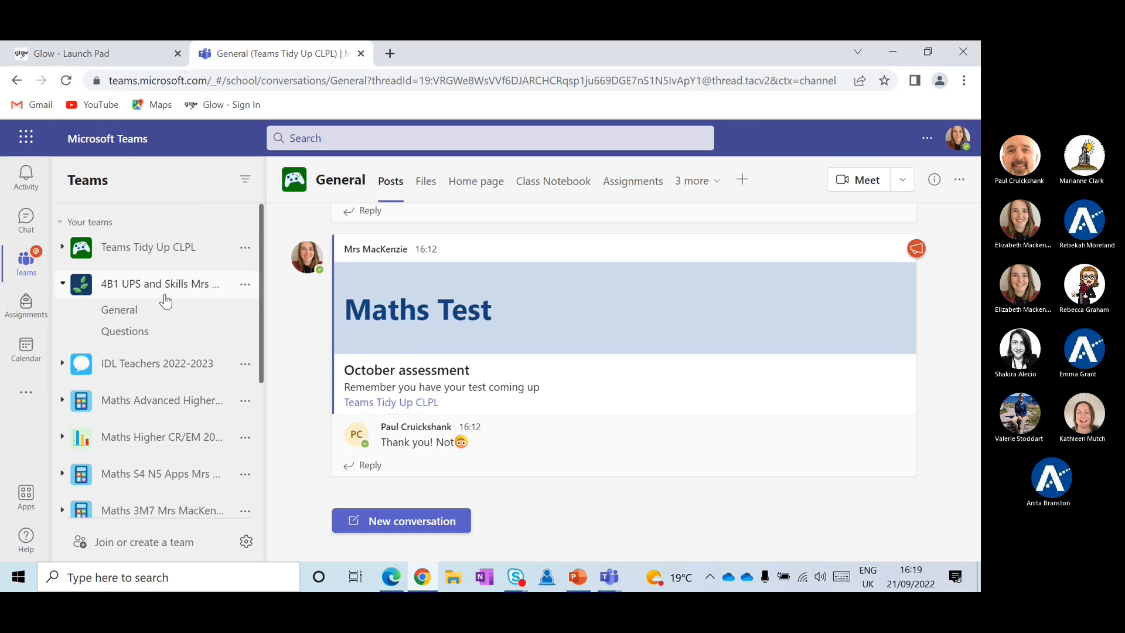
scroll(165, 295, "down", 2)
scroll(164, 295, "down", 3)
scroll(156, 390, "up", 5)
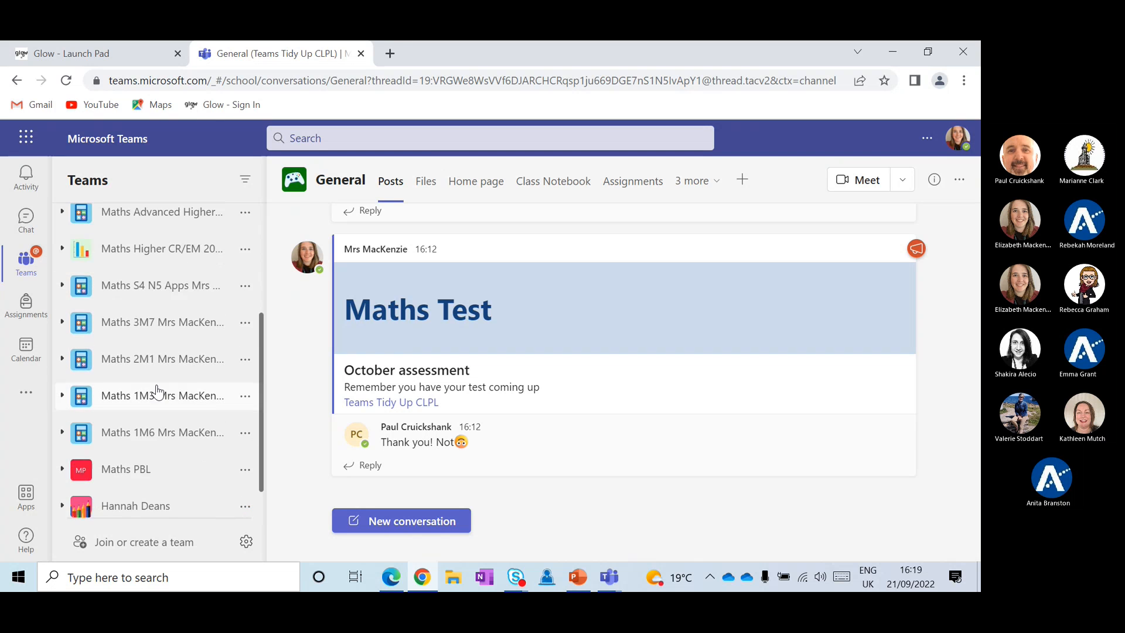
scroll(157, 385, "up", 1)
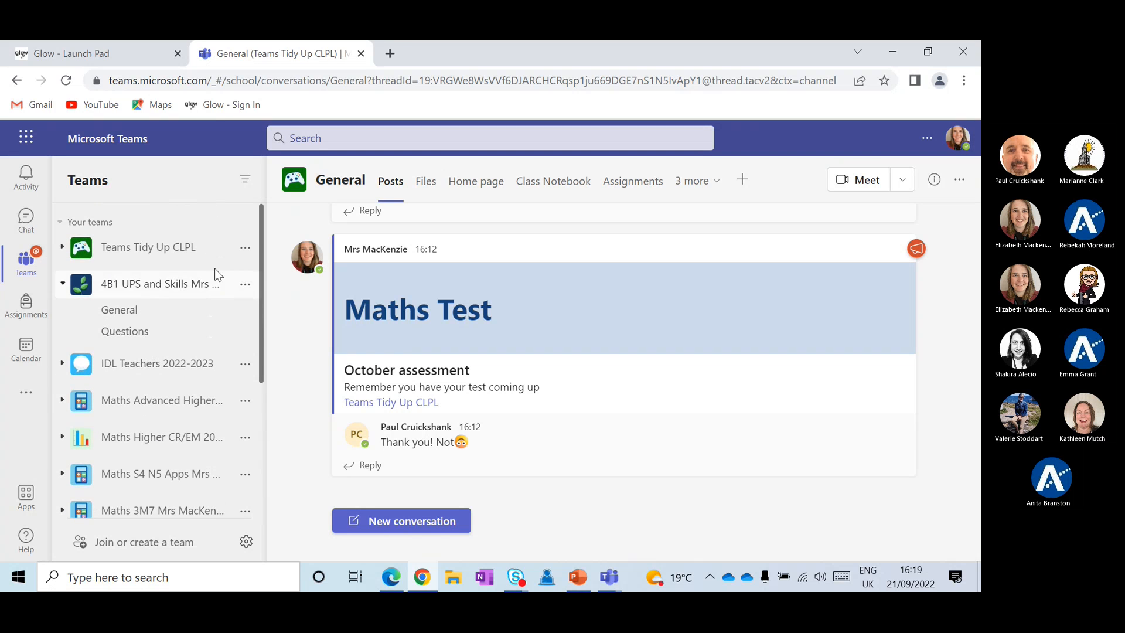
Hide the 4B1 UPS and Skills team from Your teams
left_click(244, 286)
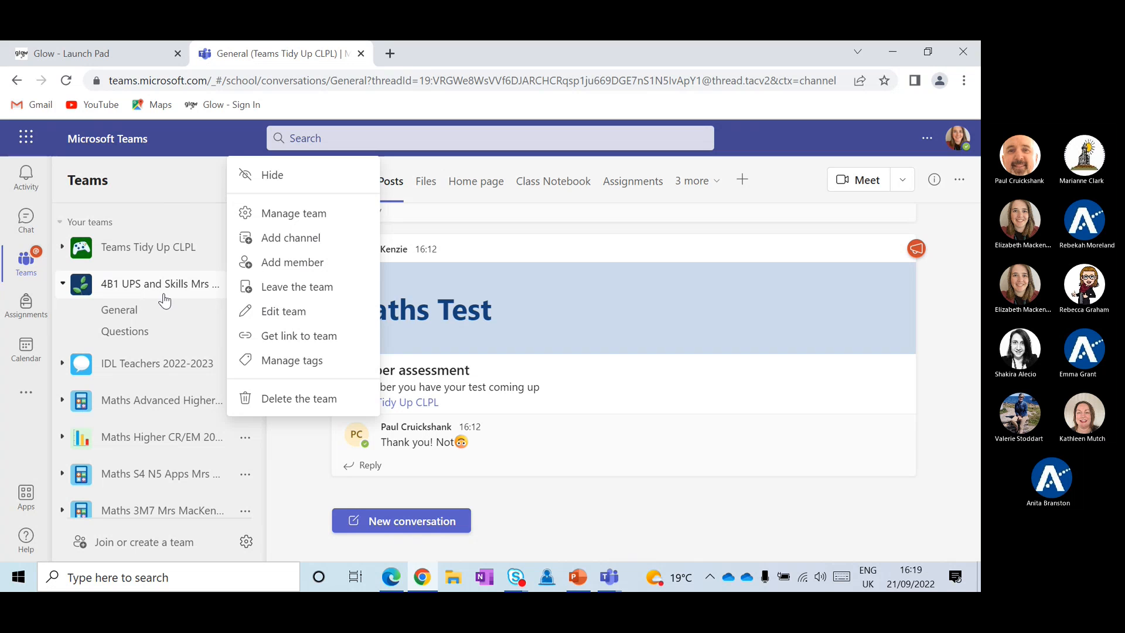
left_click(267, 174)
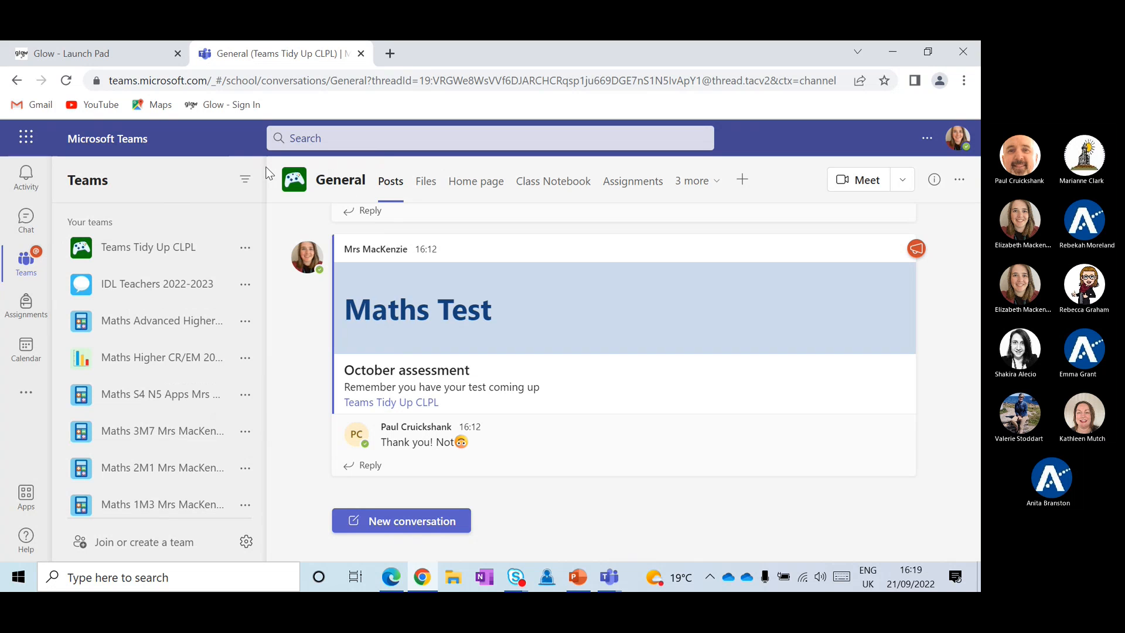
scroll(164, 223, "down", 3)
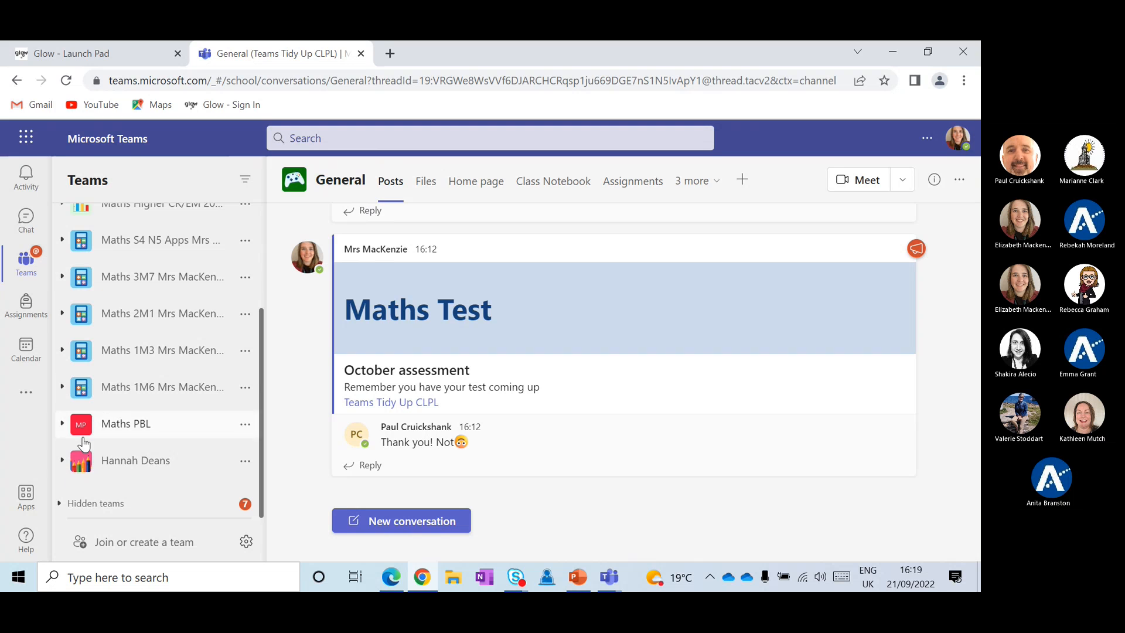
Expand Hidden teams to confirm 4B1 UPS and Skills is there, then collapse it
left_click(73, 511)
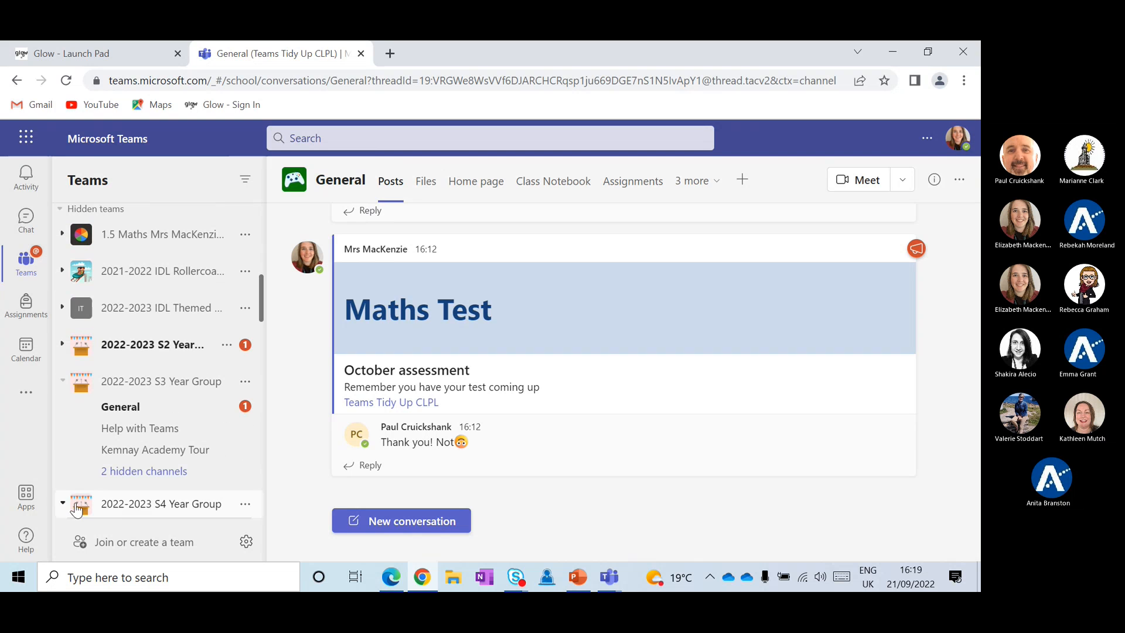
scroll(144, 287, "up", 1)
scroll(145, 288, "down", 2)
scroll(145, 287, "down", 7)
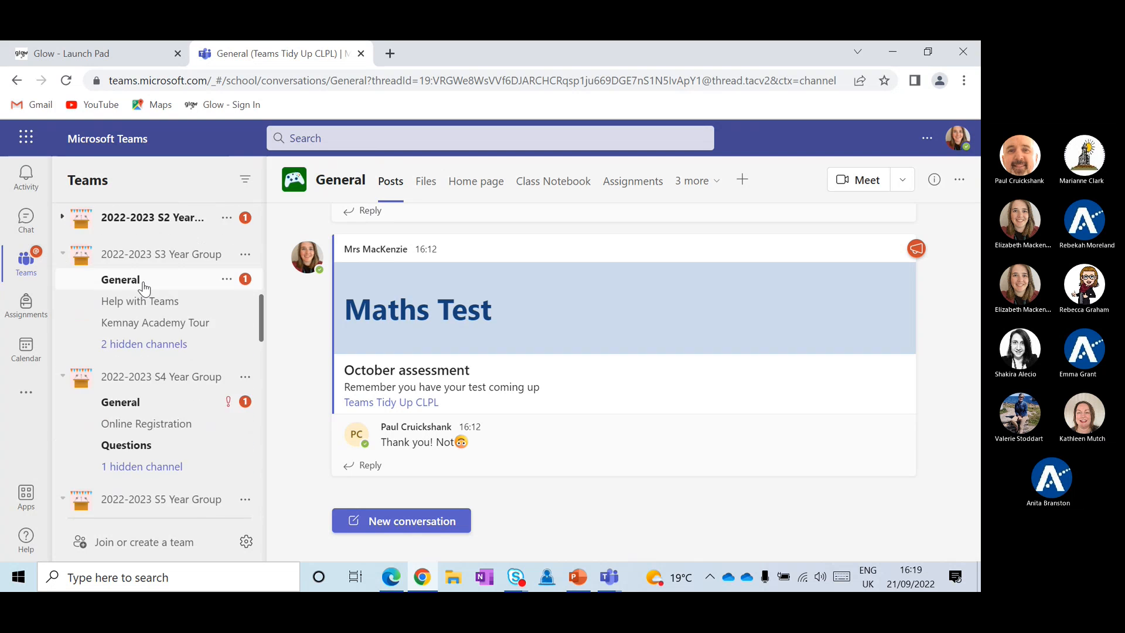
scroll(145, 287, "down", 5)
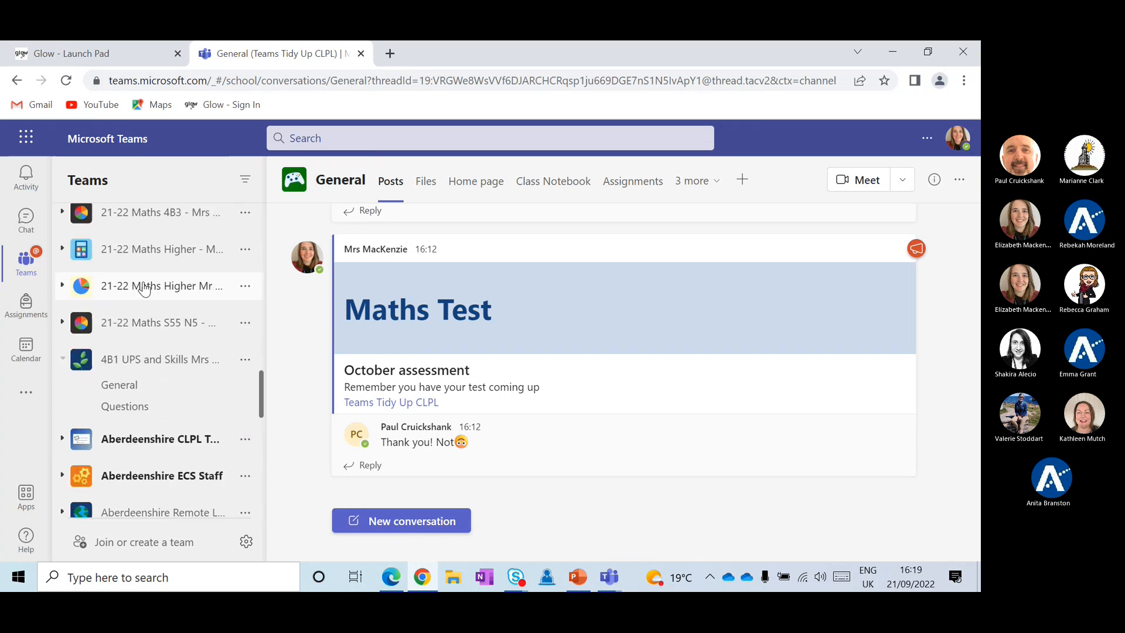
scroll(144, 288, "up", 10)
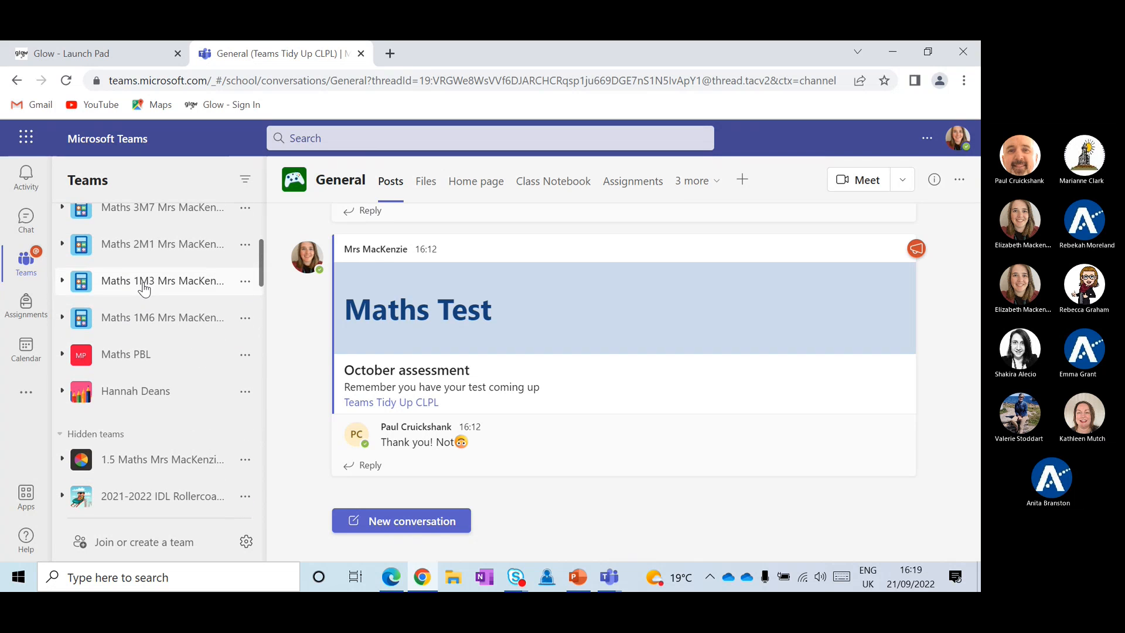
left_click(88, 434)
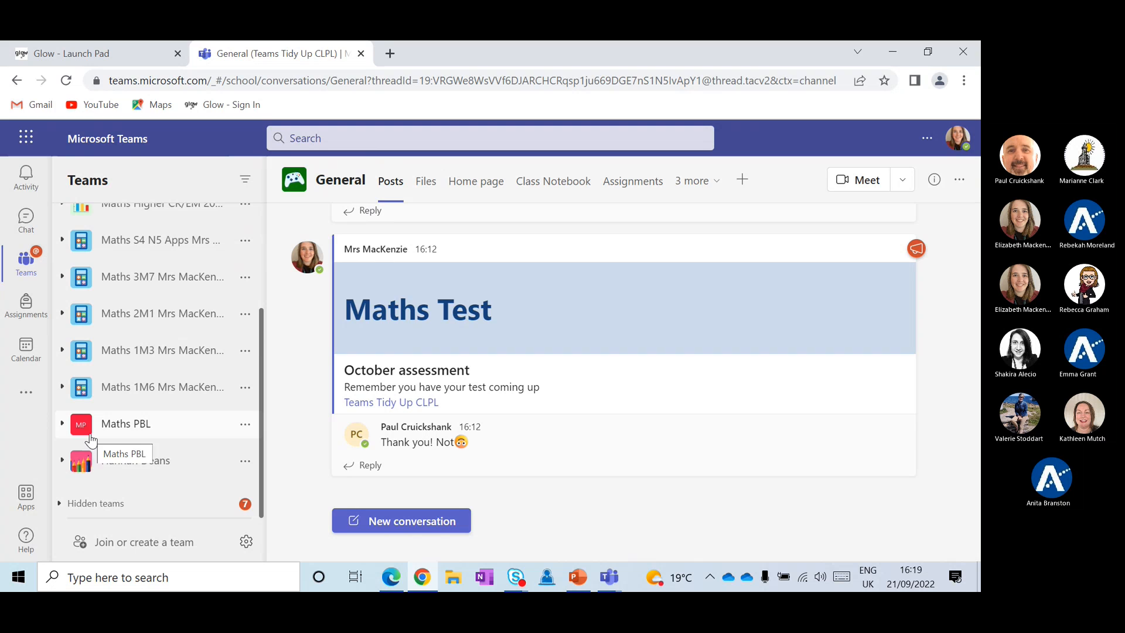
scroll(171, 397, "up", 3)
scroll(174, 402, "up", 3)
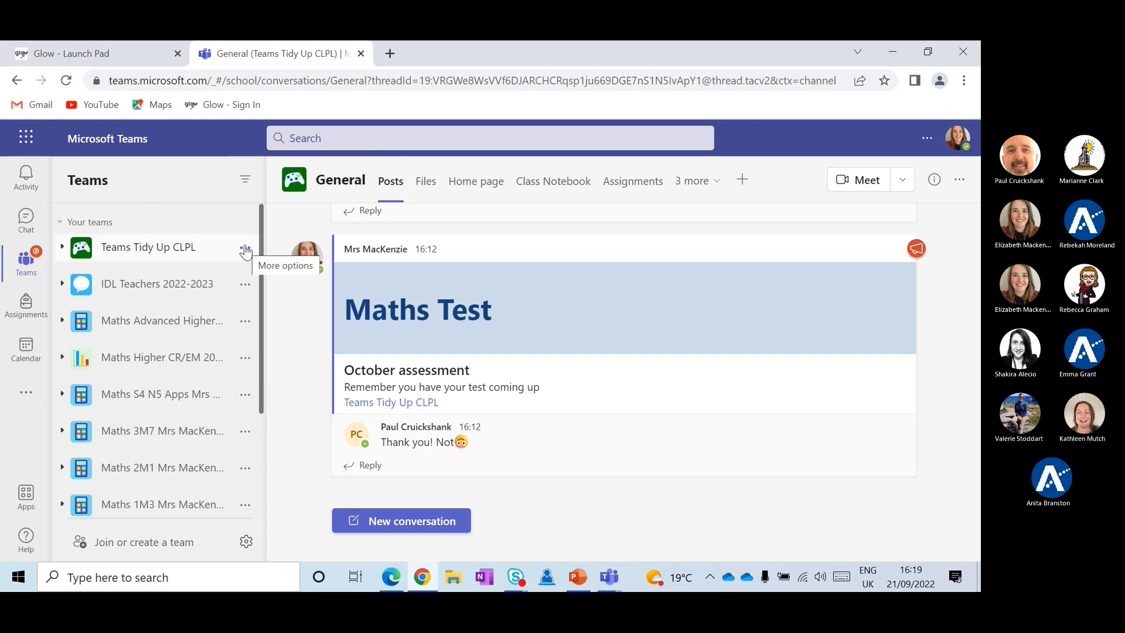
Dismiss the IDL Teachers and Maths Advanced Higher menus, then open Teams Tidy Up CLPL's management page
left_click(246, 285)
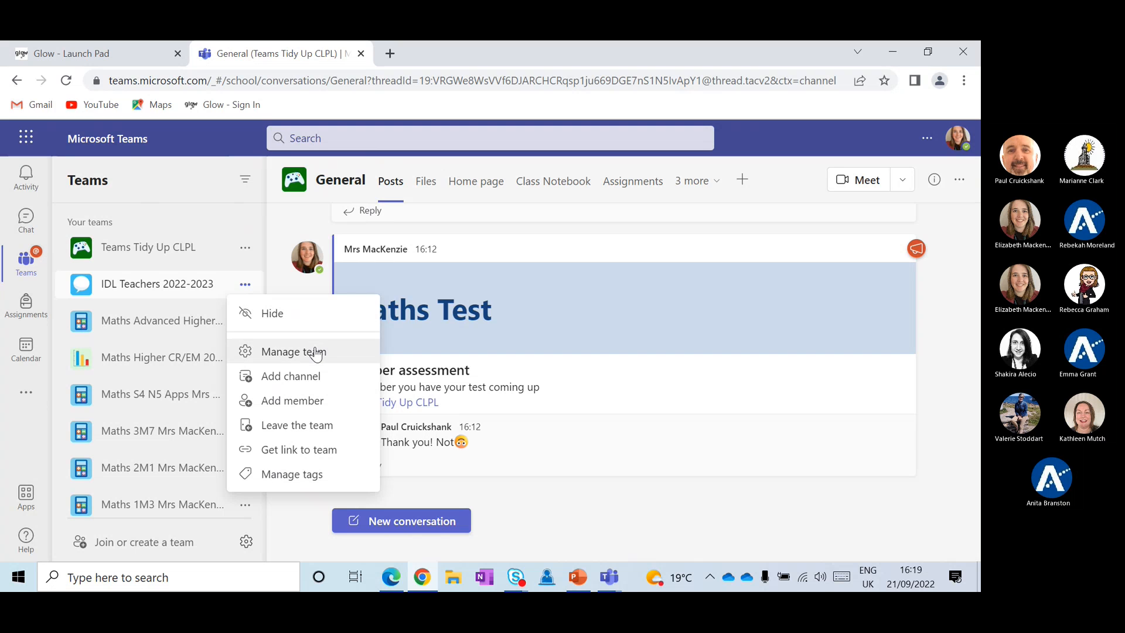
left_click(169, 290)
left_click(171, 288)
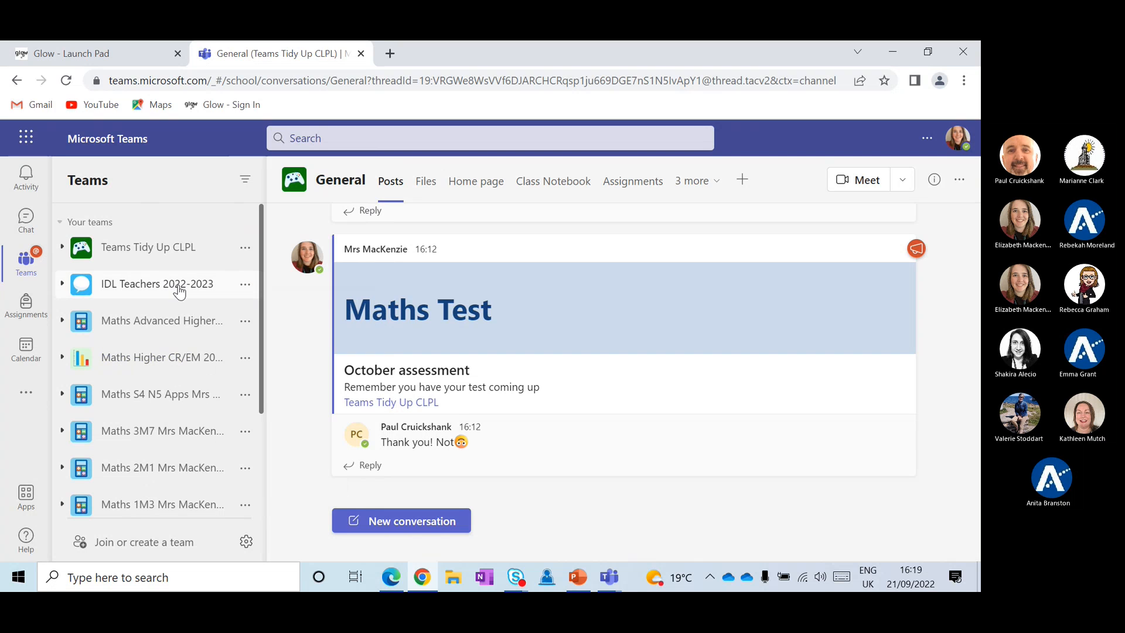
left_click(240, 323)
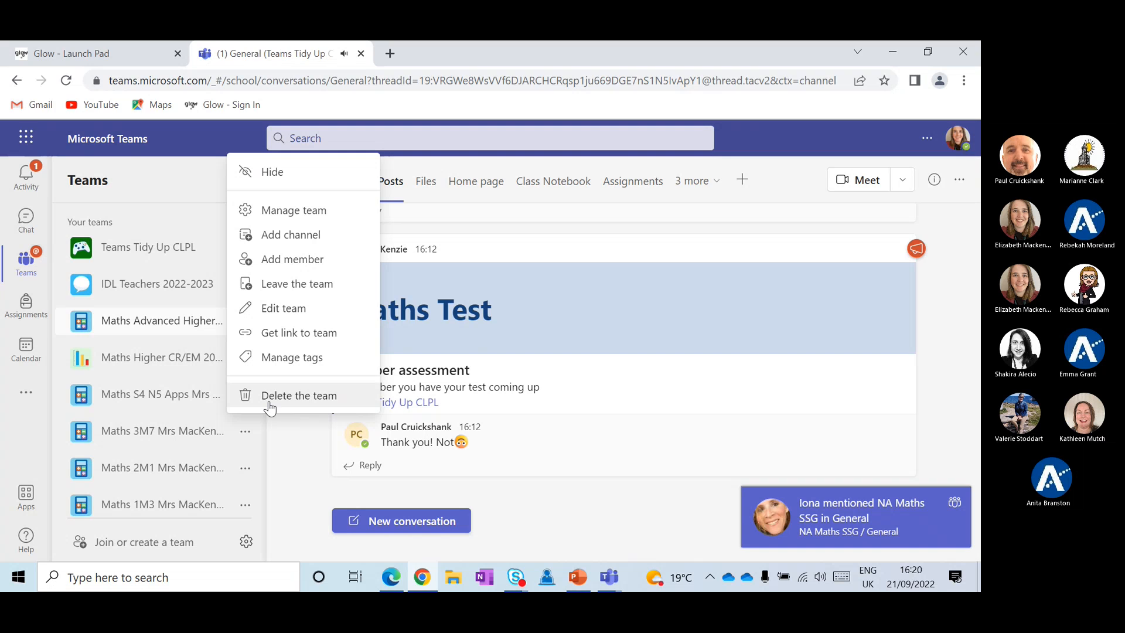
left_click(296, 480)
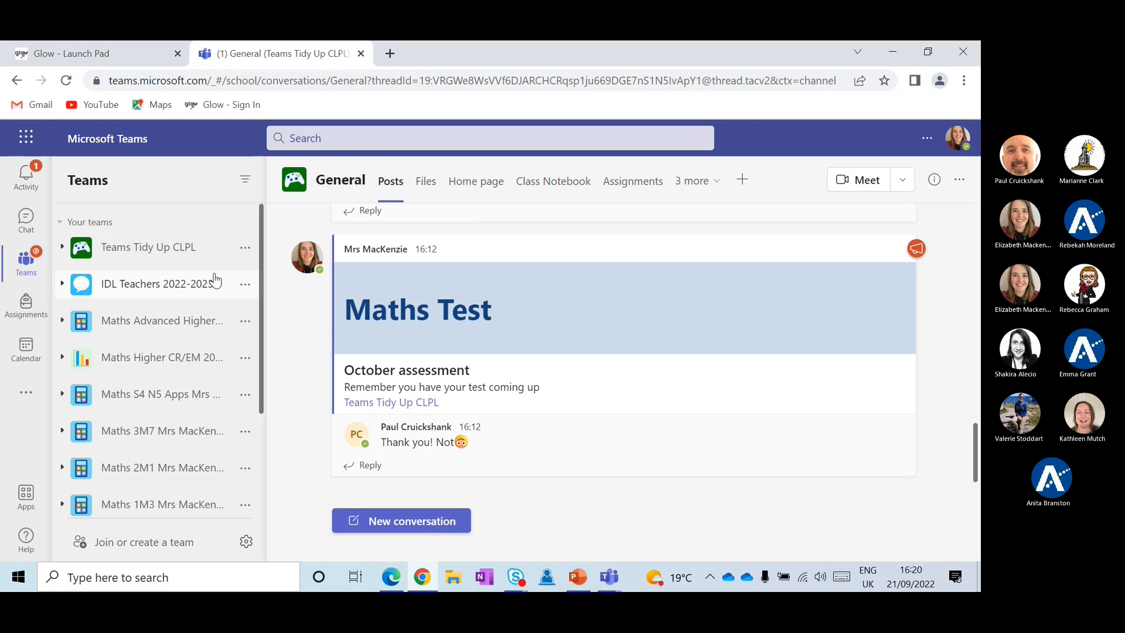
left_click(244, 249)
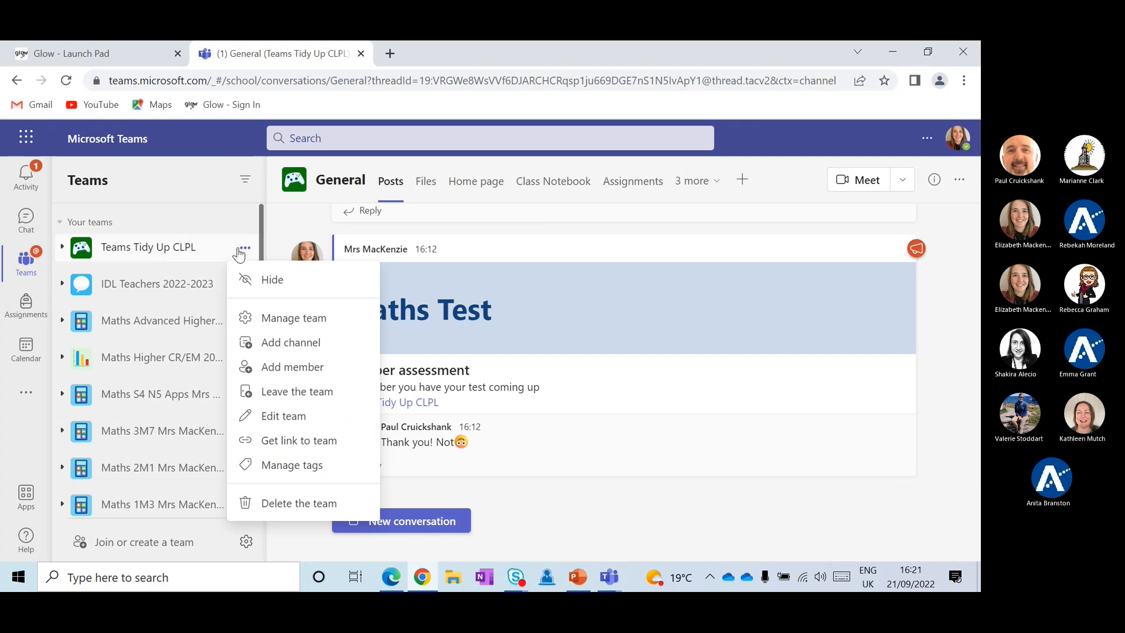
left_click(277, 322)
Remove one teacher from Teams Tidy Up CLPL, leaving 2 members and guests, and start adding a member
left_click_drag(276, 322, 408, 350)
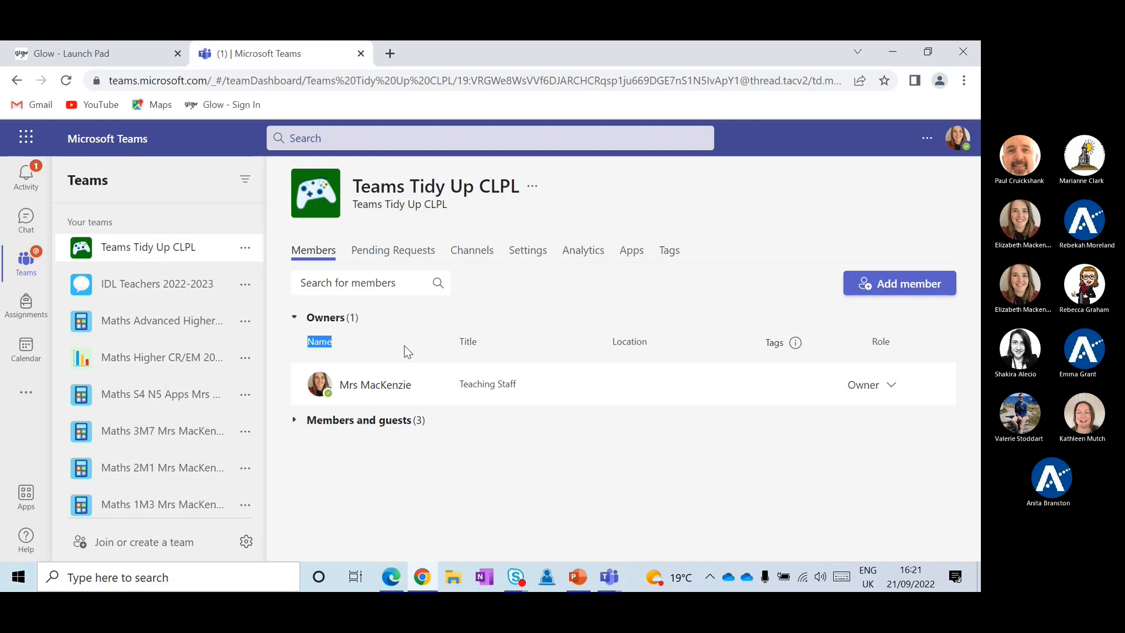
left_click(343, 422)
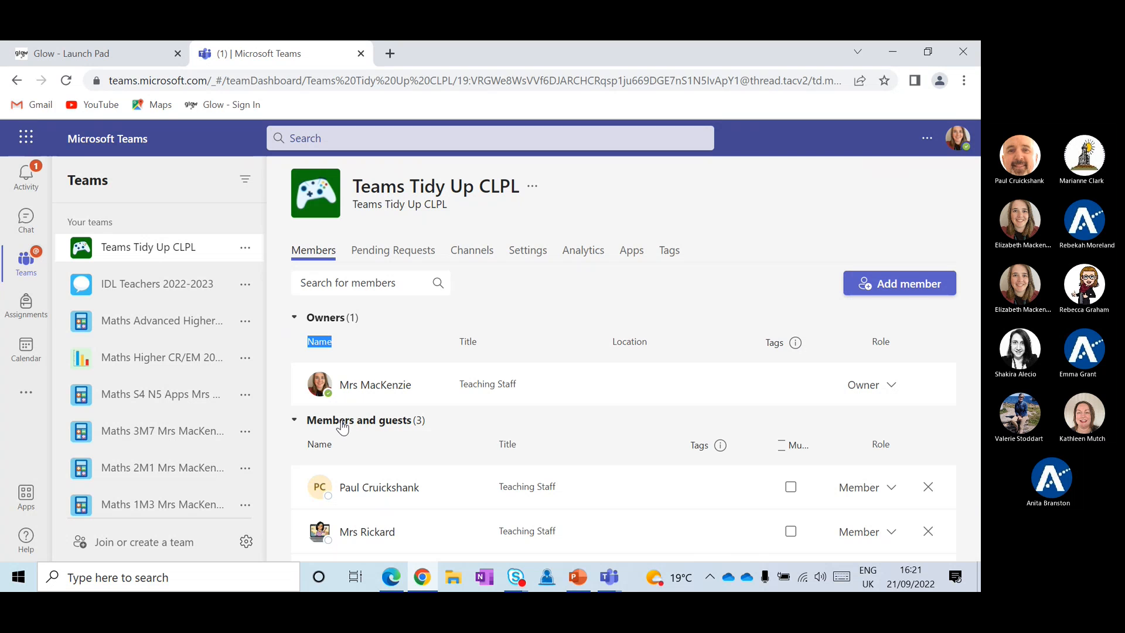
scroll(408, 437, "down", 2)
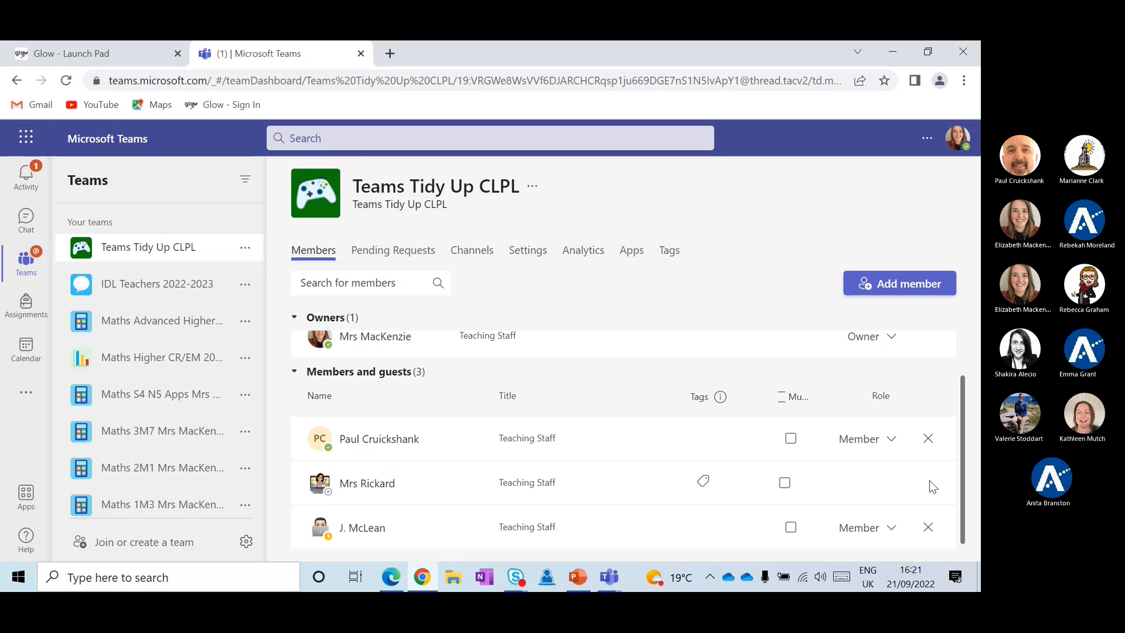
left_click(928, 484)
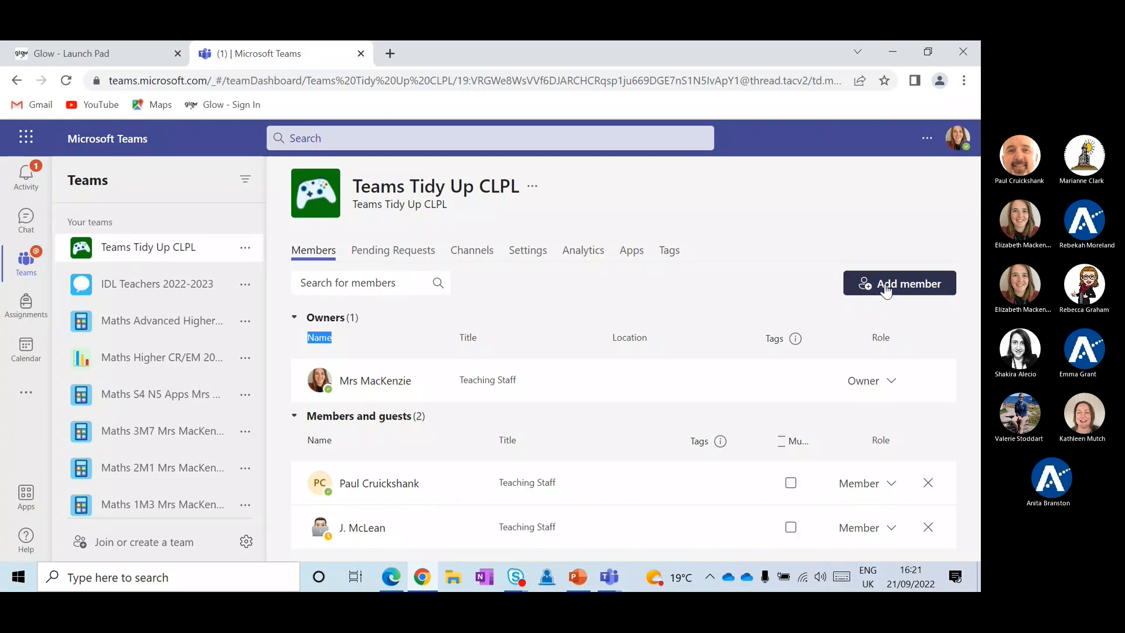
left_click(886, 286)
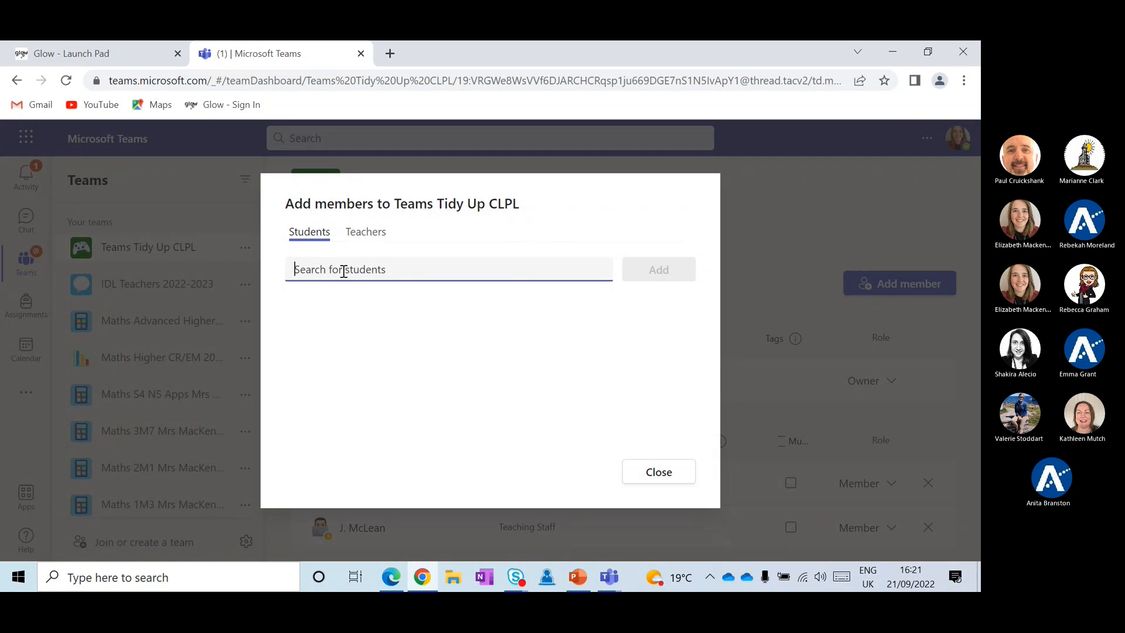
Search for the removed teacher by name and add them back, restoring 3 members and guests
type("julia")
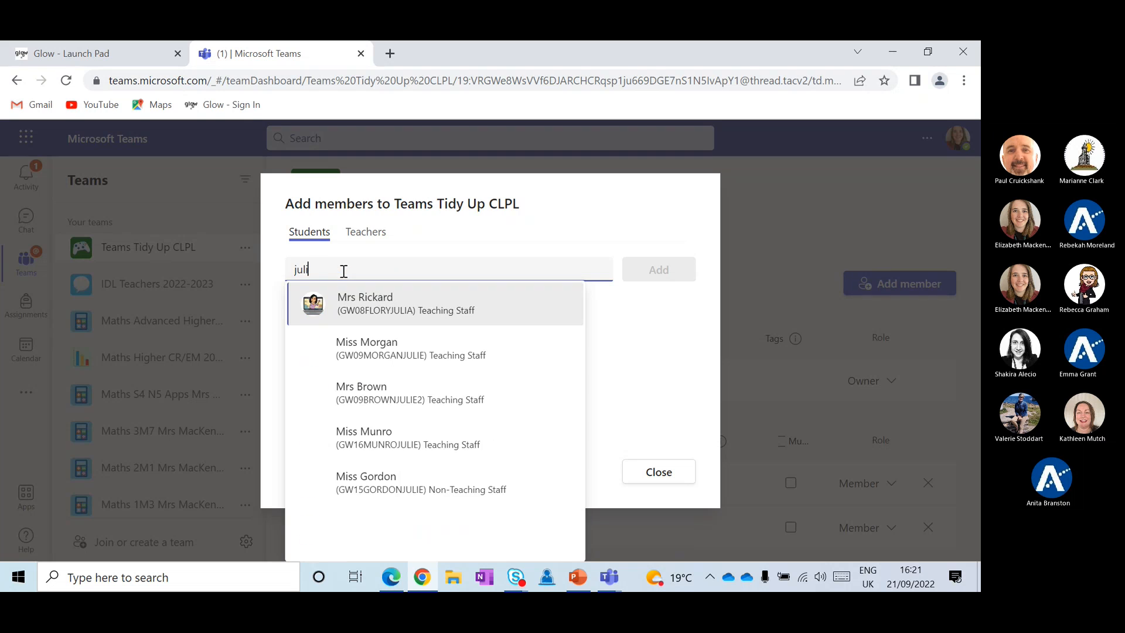
left_click(350, 303)
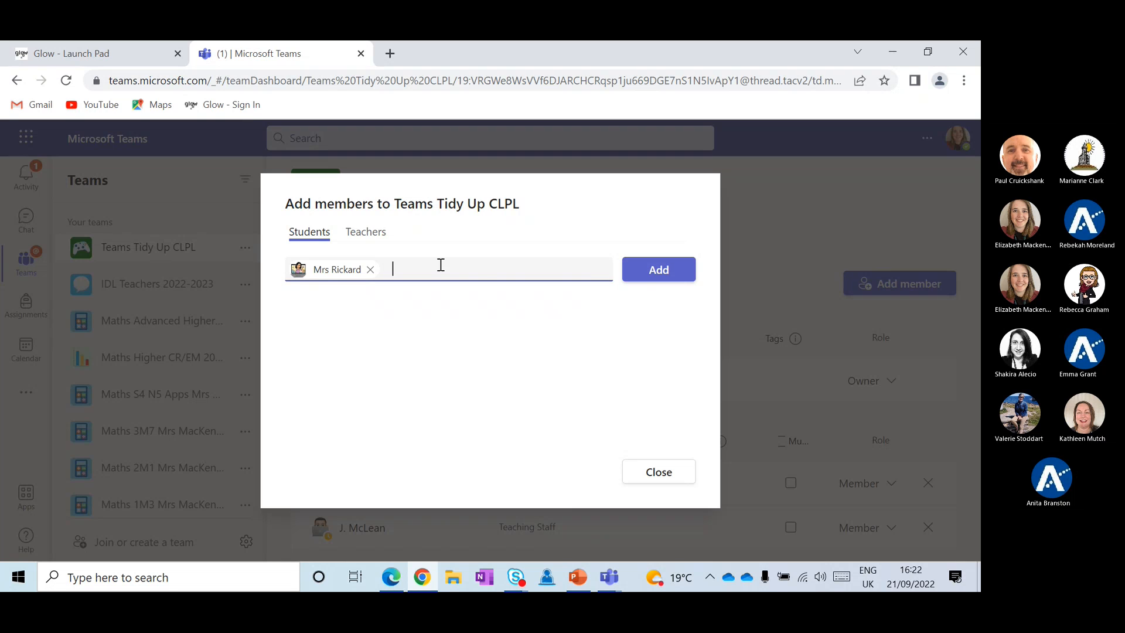
left_click(657, 272)
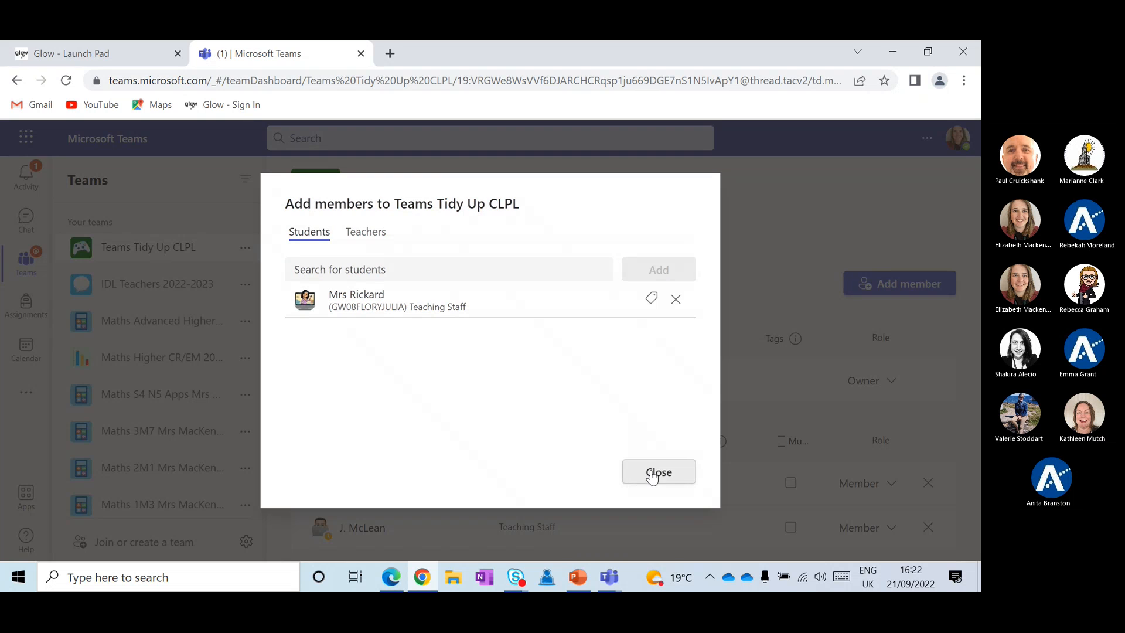
left_click(653, 472)
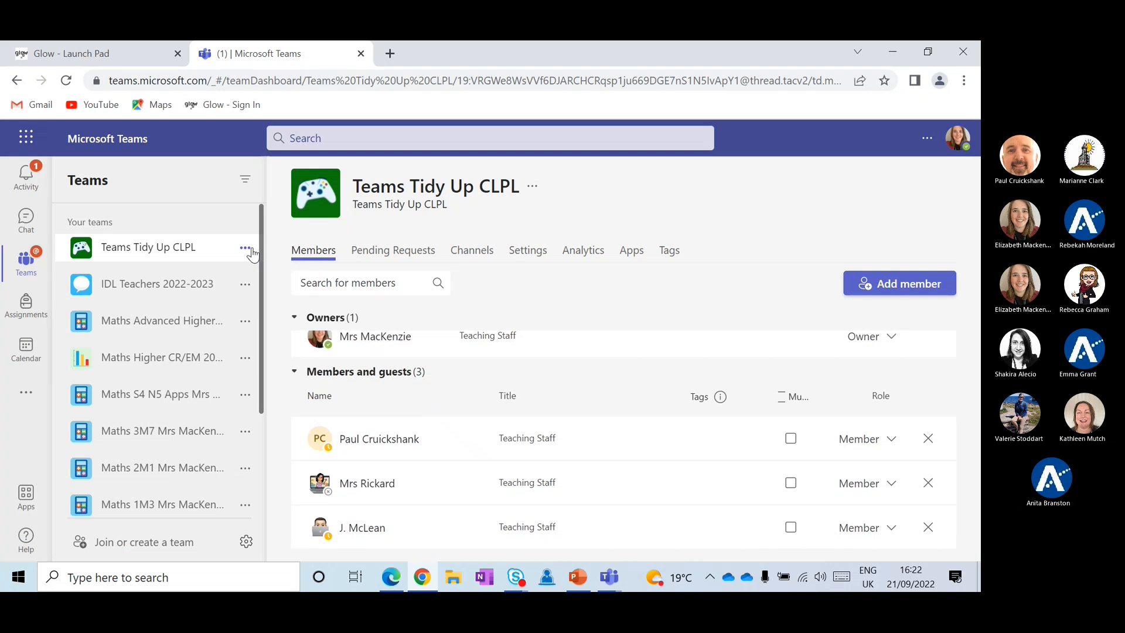
left_click(246, 249)
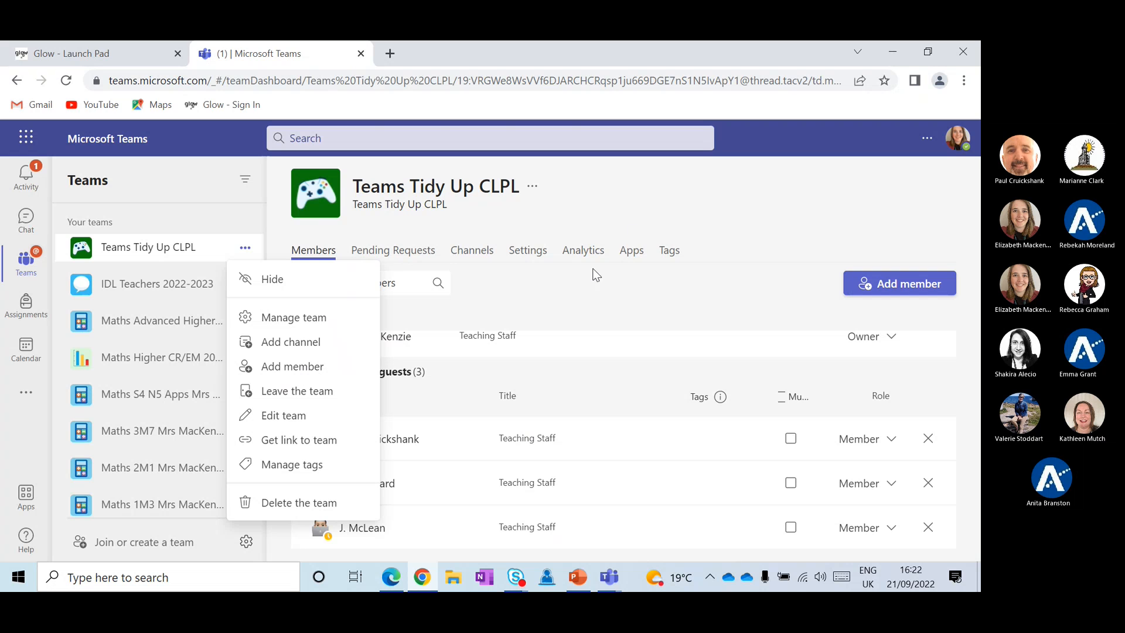
Dismiss the team actions menu and reopen the Add members form for Teams Tidy Up CLPL
left_click(653, 224)
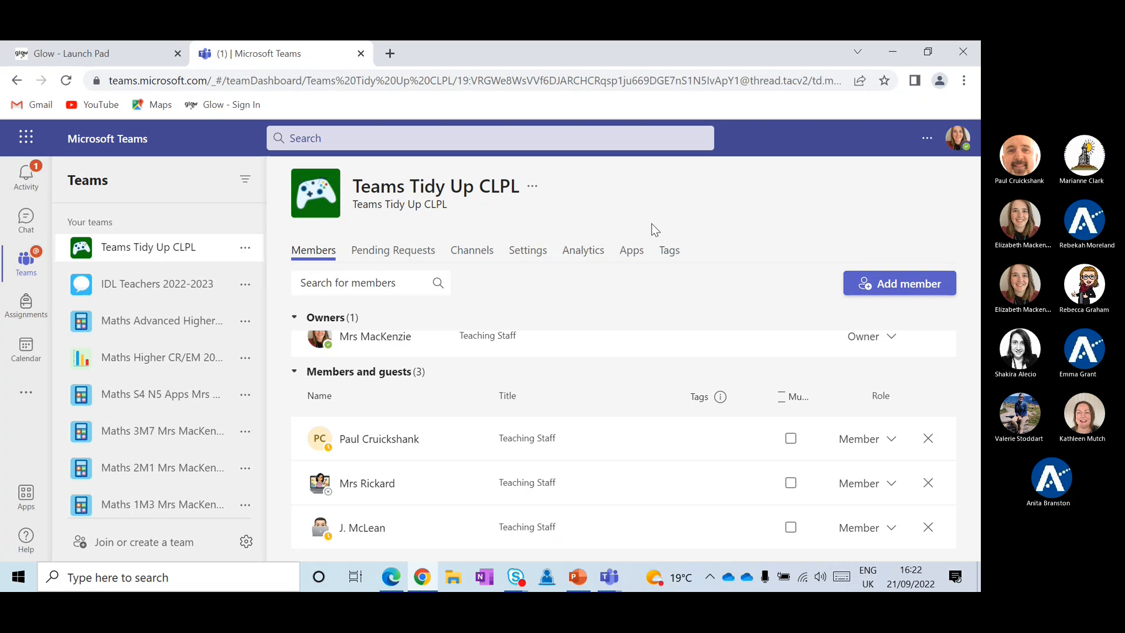
left_click(890, 276)
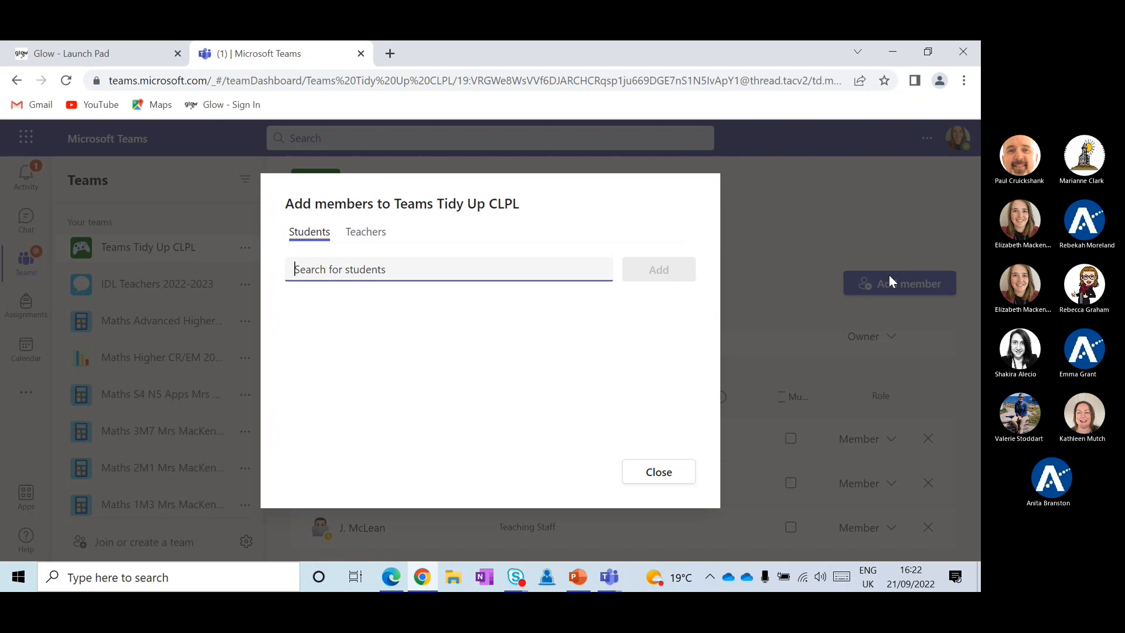
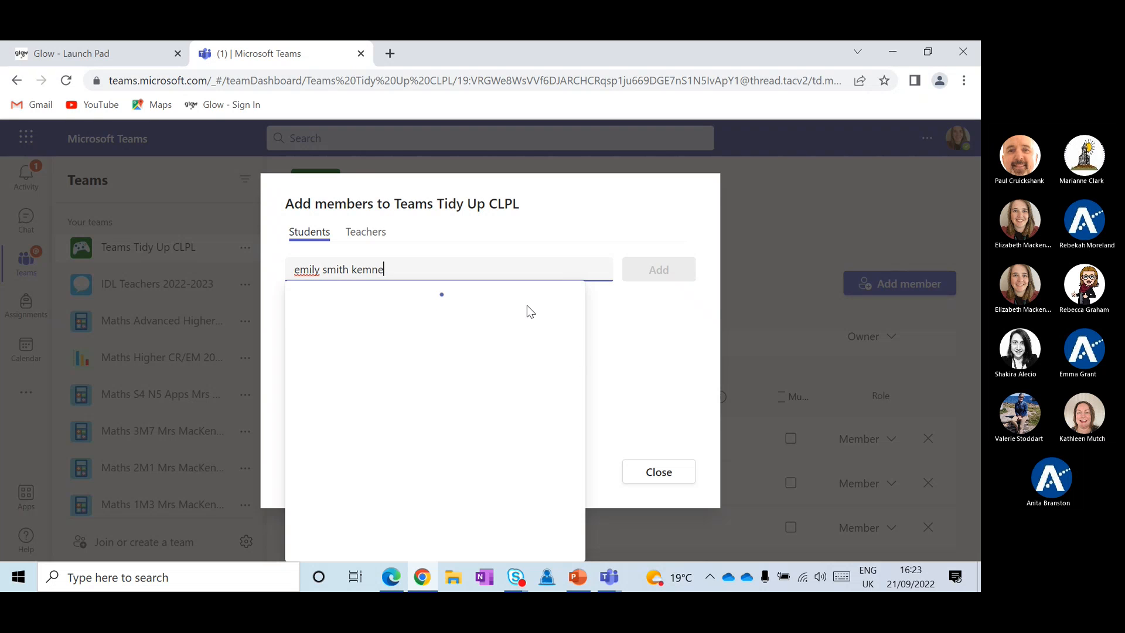
type("ay")
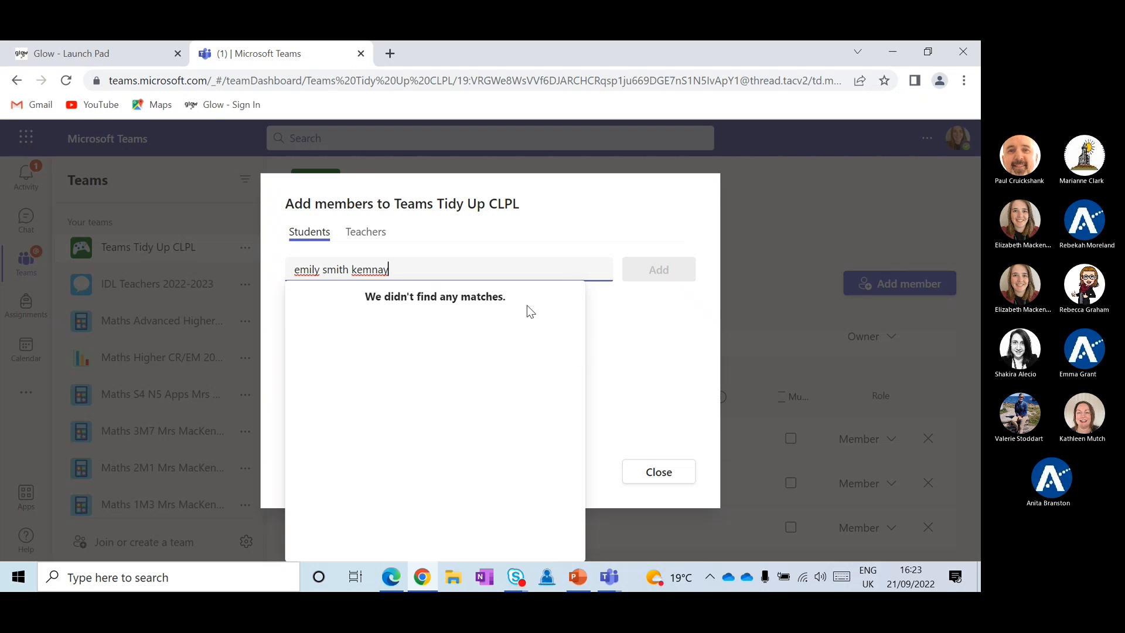
double_click(326, 270)
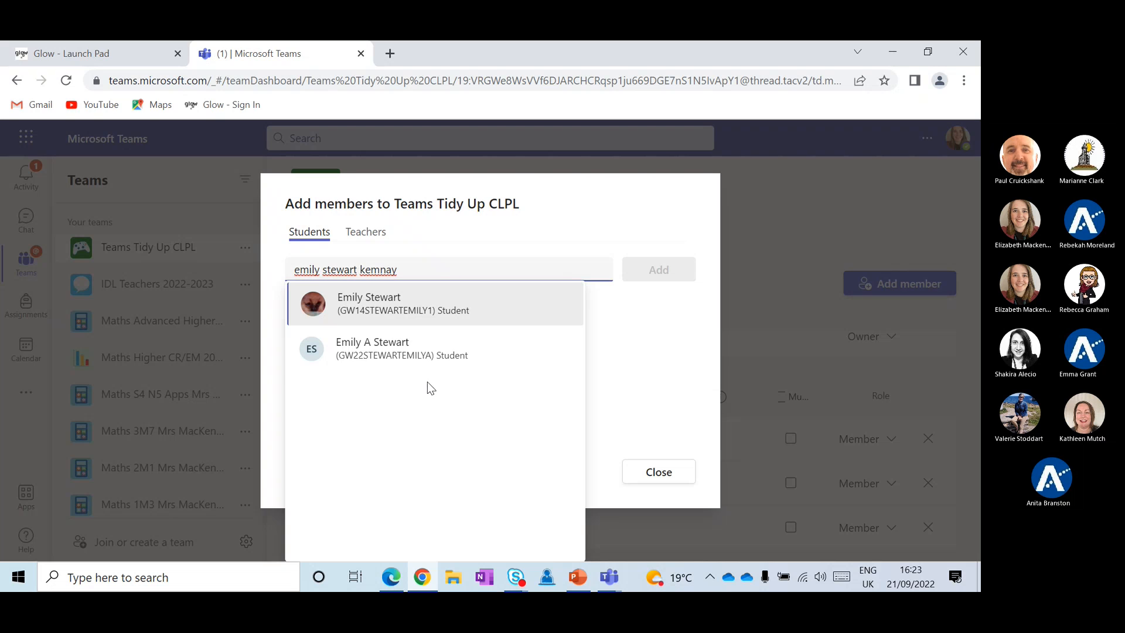
left_click(439, 266)
key("BackSpace")
key("BackSpace")
key("BackSpace")
key("BackSpace")
key("BackSpace")
key("BackSpace")
key("BackSpace")
key("BackSpace")
key("BackSpace")
key("BackSpace")
key("BackSpace")
key("BackSpace")
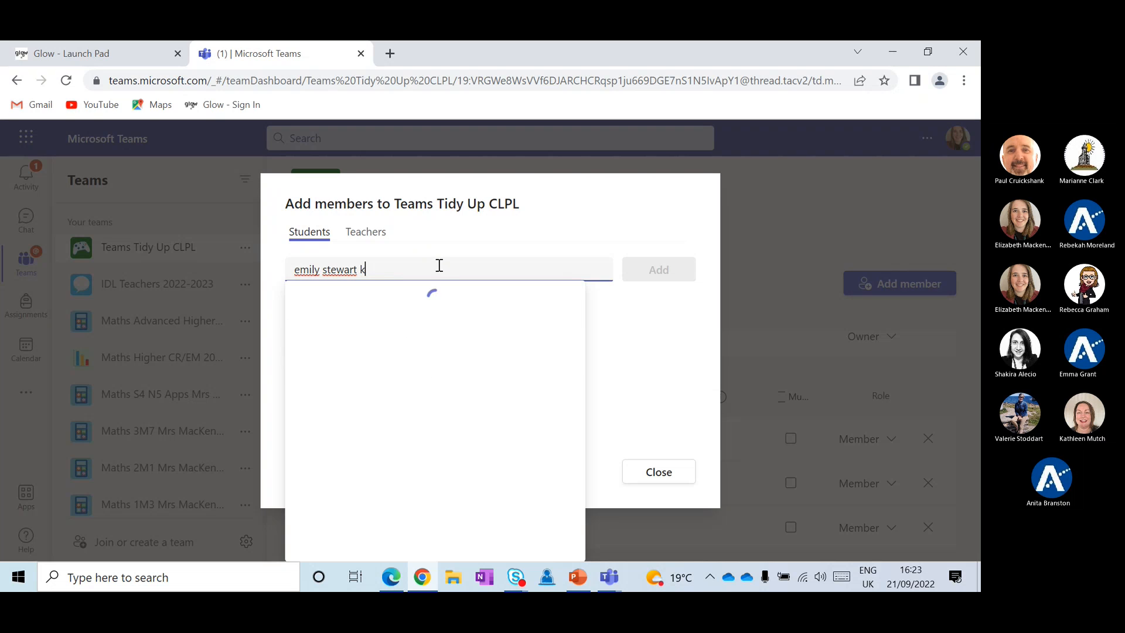
key("BackSpace")
key("BackSpace")
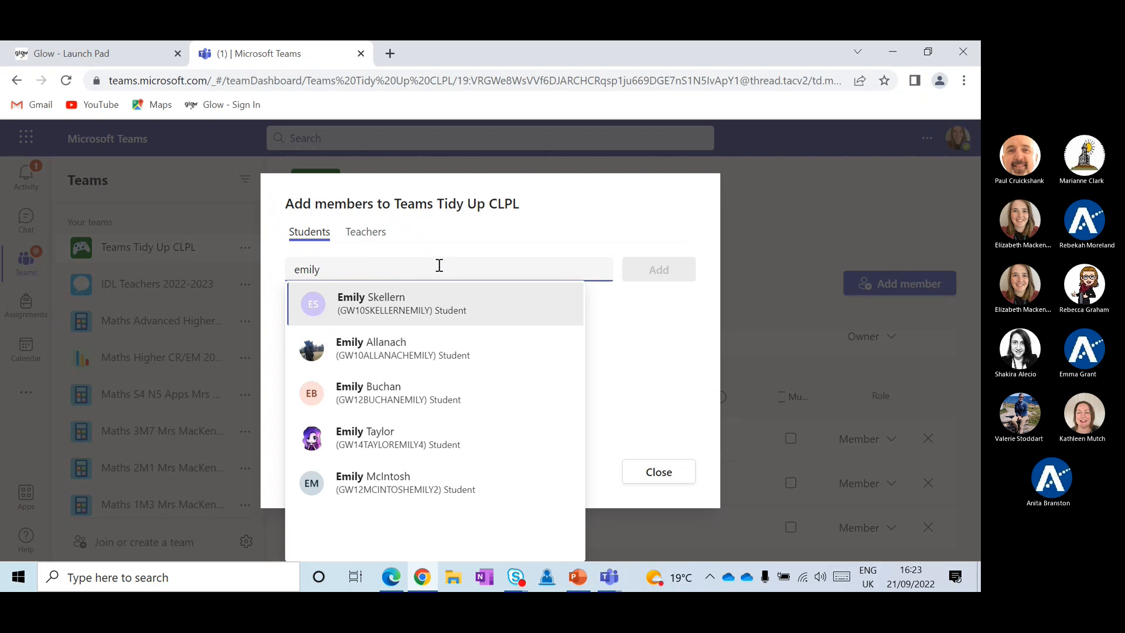
type("stewart")
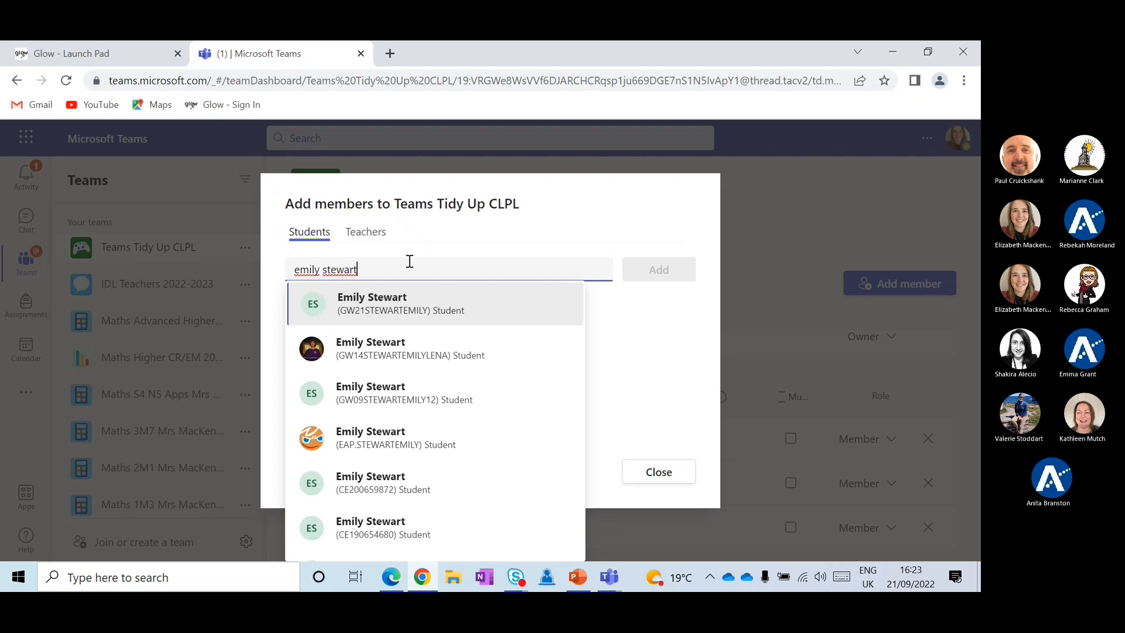
scroll(400, 365, "down", 1)
scroll(399, 362, "down", 9)
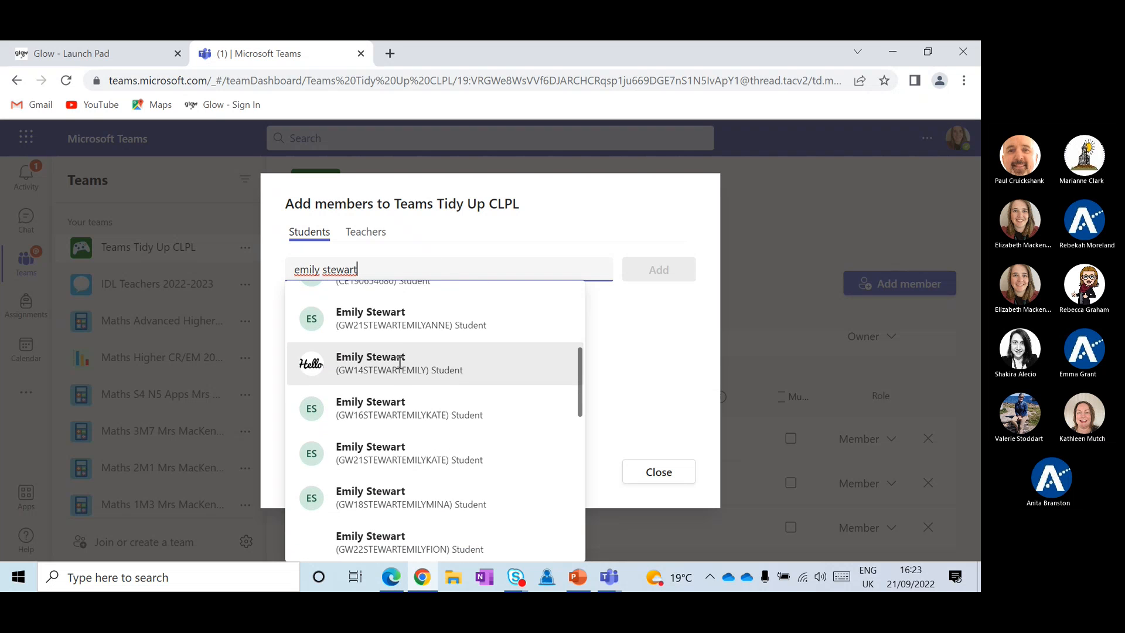
scroll(399, 362, "up", 10)
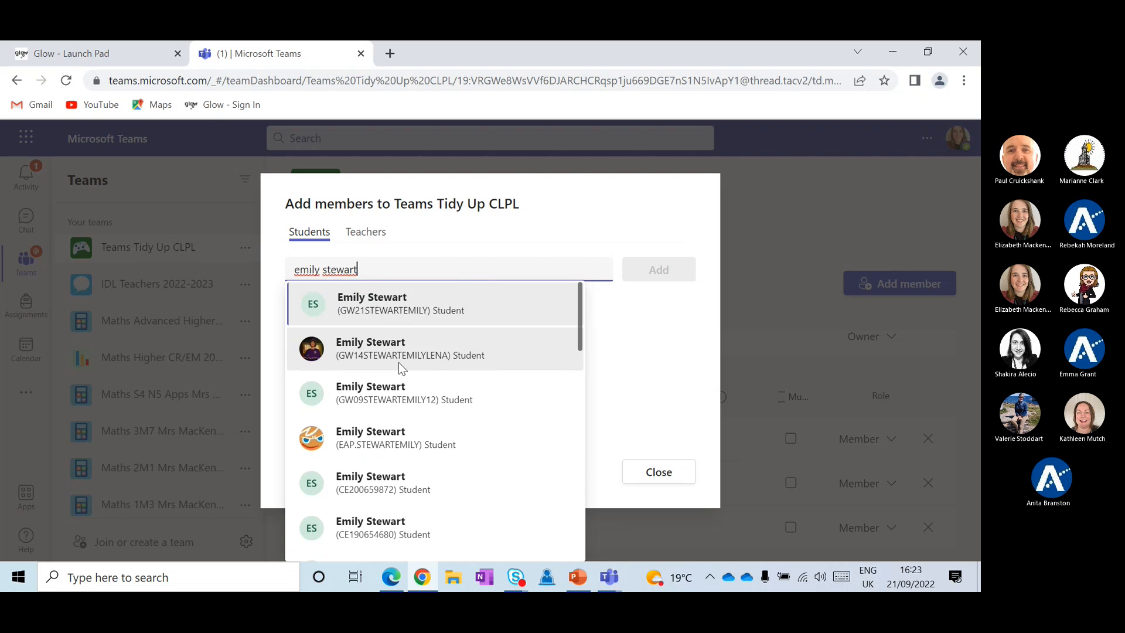
double_click(444, 274)
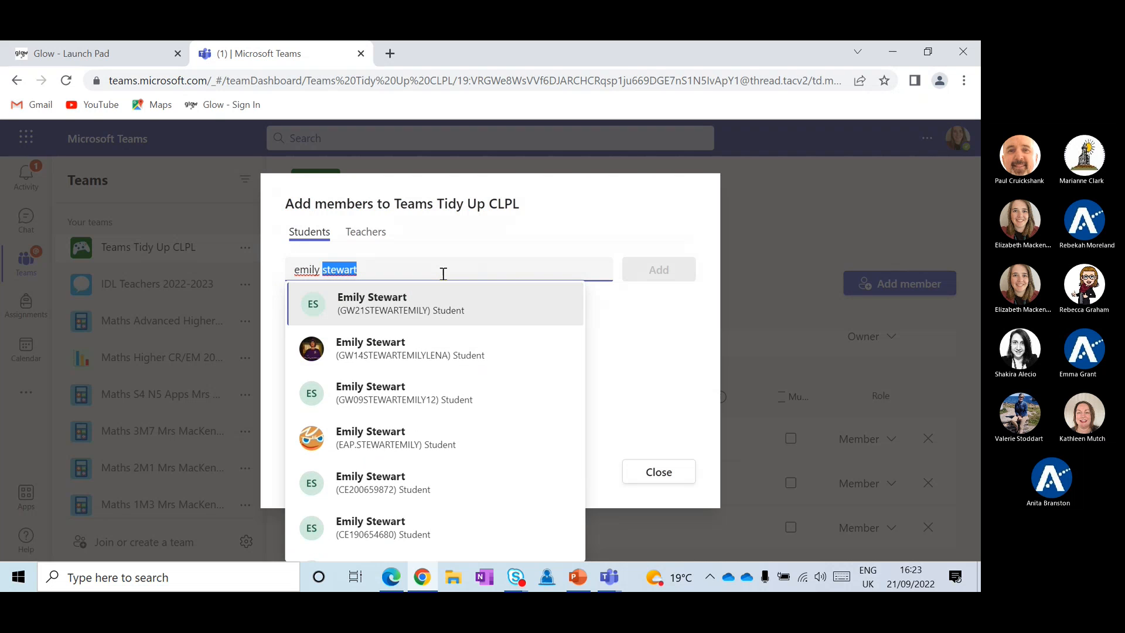
key("BackSpace")
key("BackSpace")
key("BackSpace")
key("BackSpace")
key("BackSpace")
key("BackSpace")
key("BackSpace")
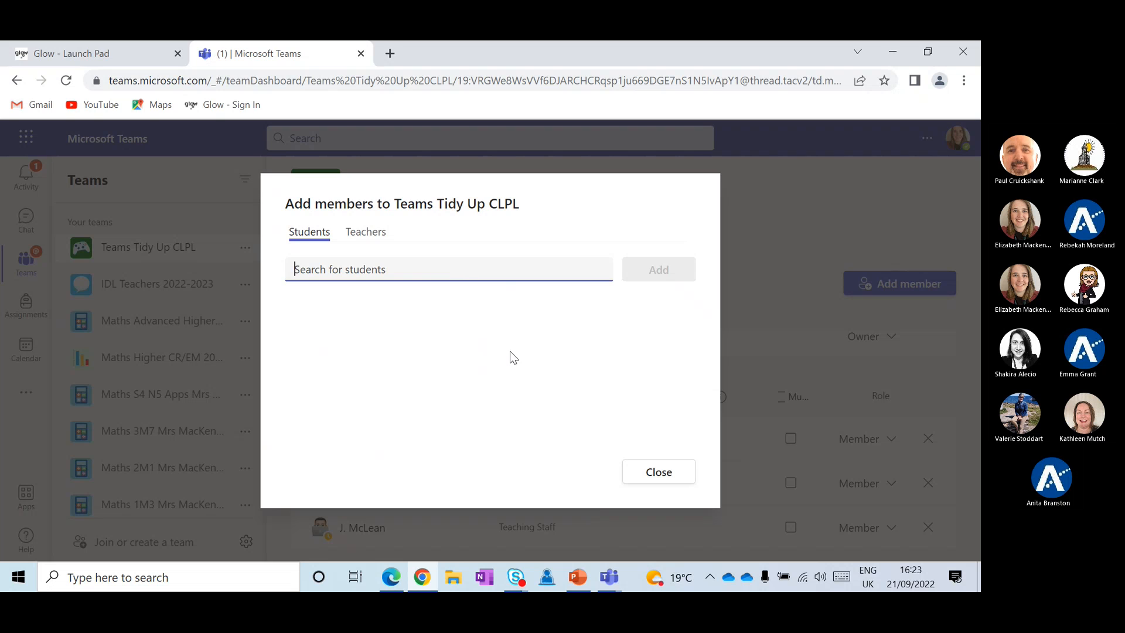
Close the add-members form and promote the first listed teaching-staff member to Owner
left_click(651, 471)
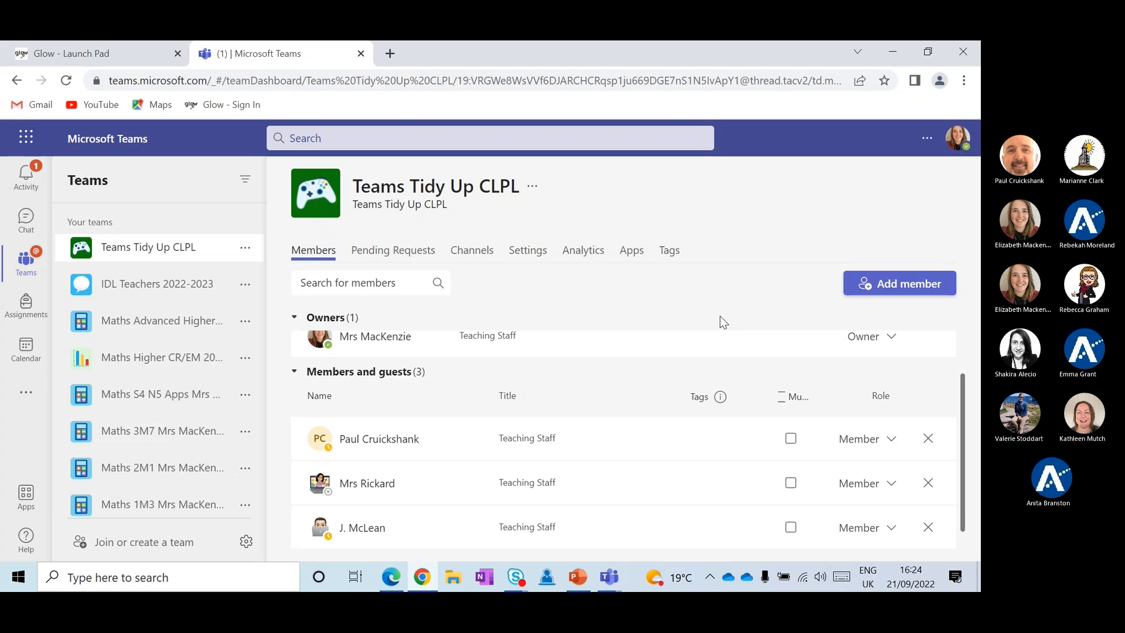
left_click(889, 443)
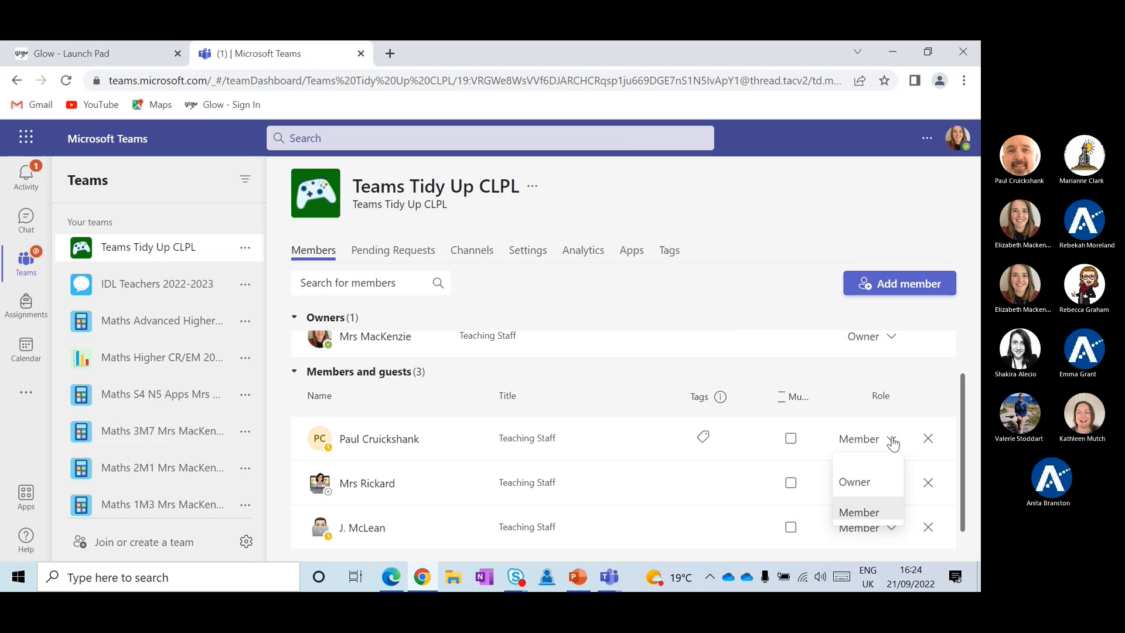
left_click(859, 480)
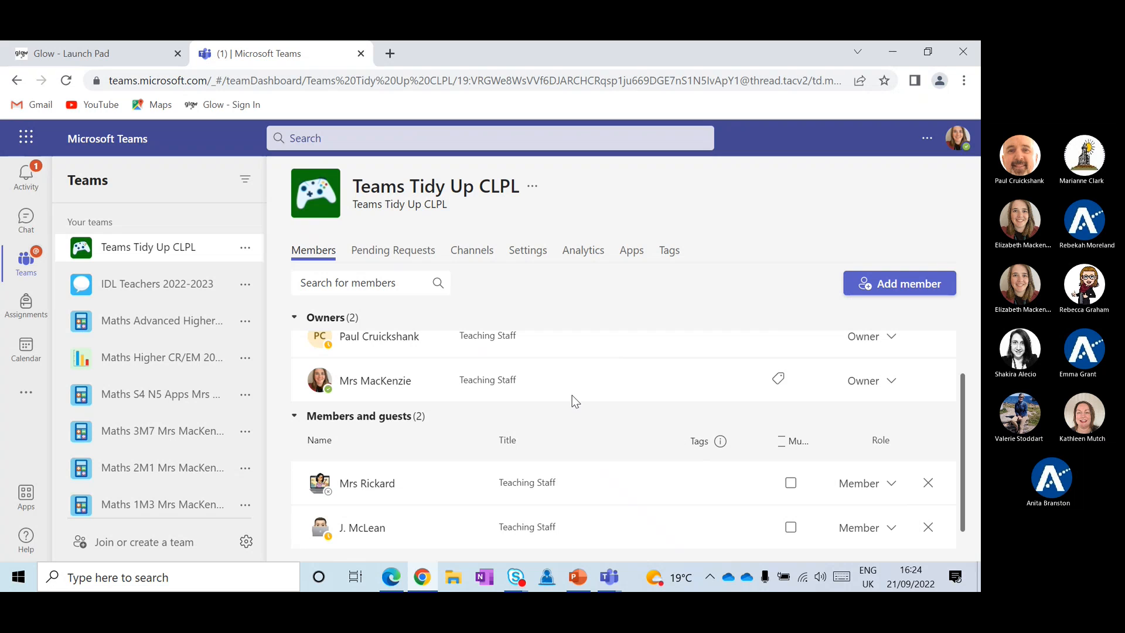
Change that new owner's role back to Member
scroll(573, 398, "up", 1)
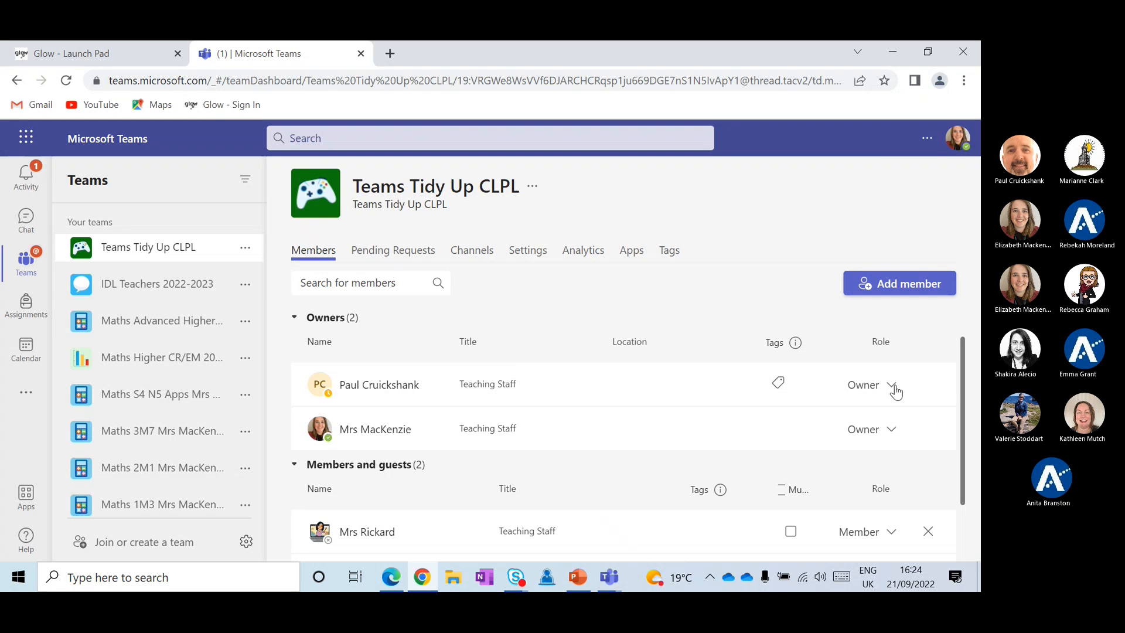
key("Menu")
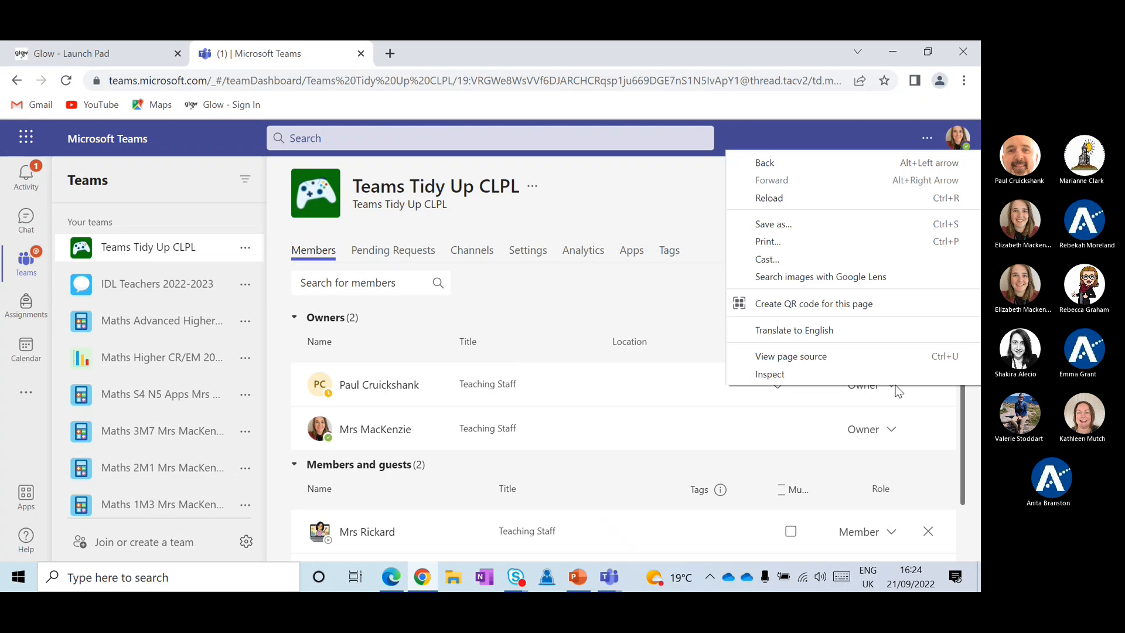
key("Escape")
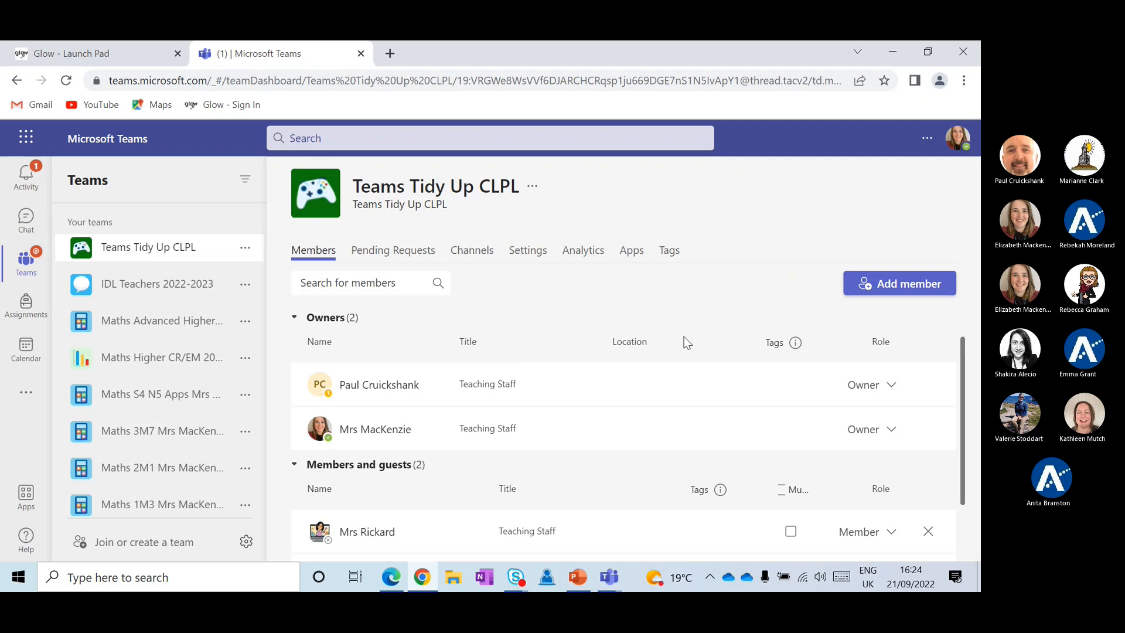
left_click(873, 385)
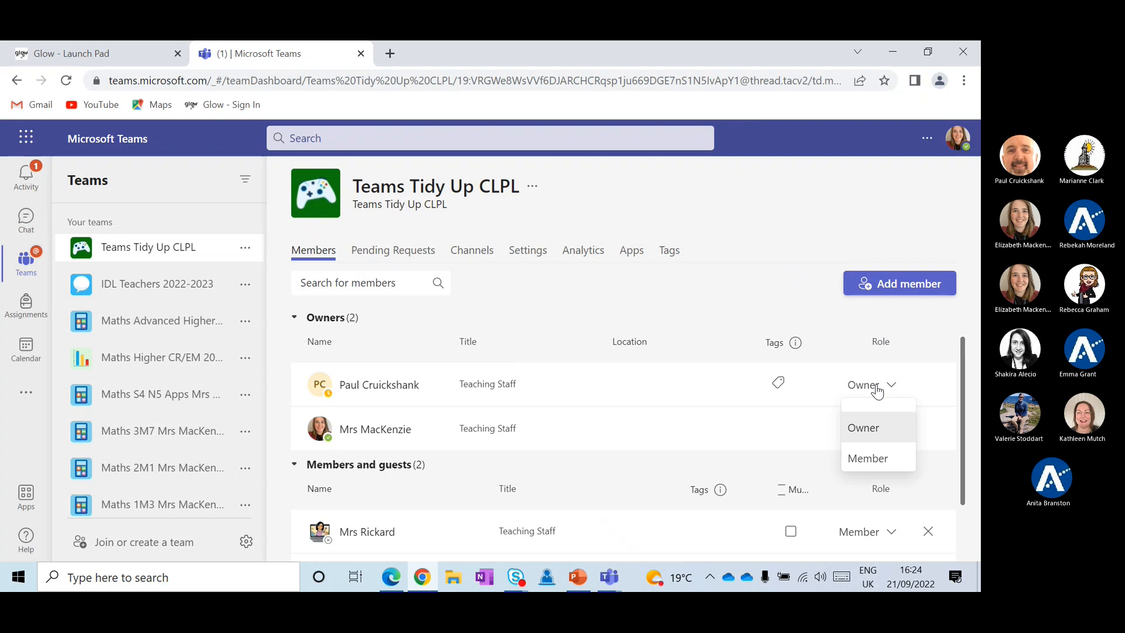
left_click(873, 459)
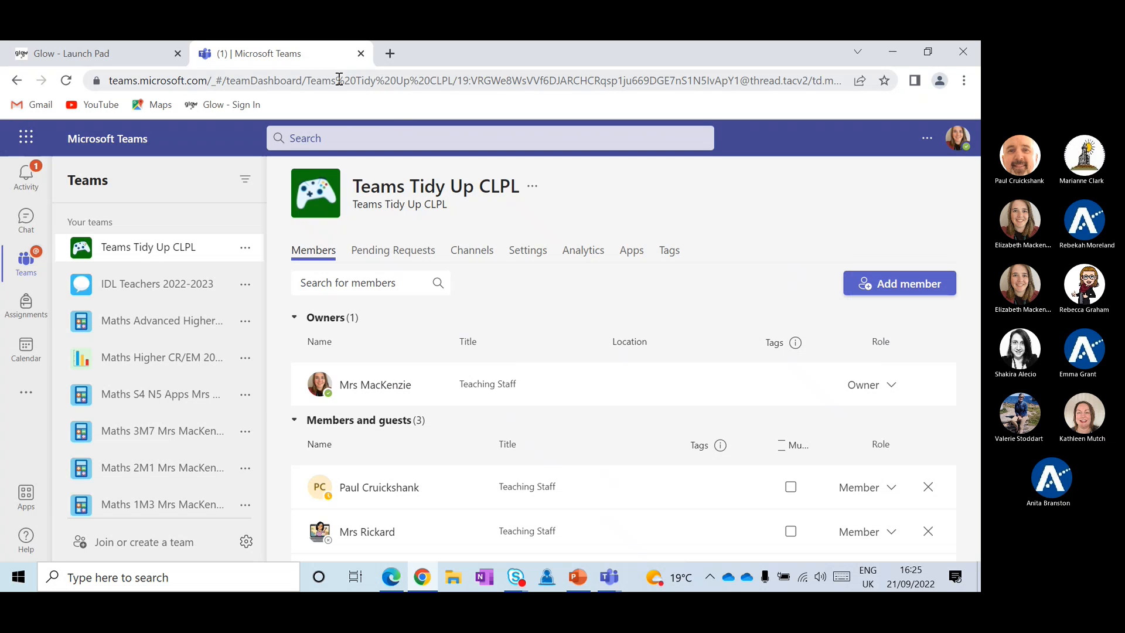
Check the Teams Tidy Up CLPL options menu twice, then bring up the manage-teams gear menu
left_click(237, 255)
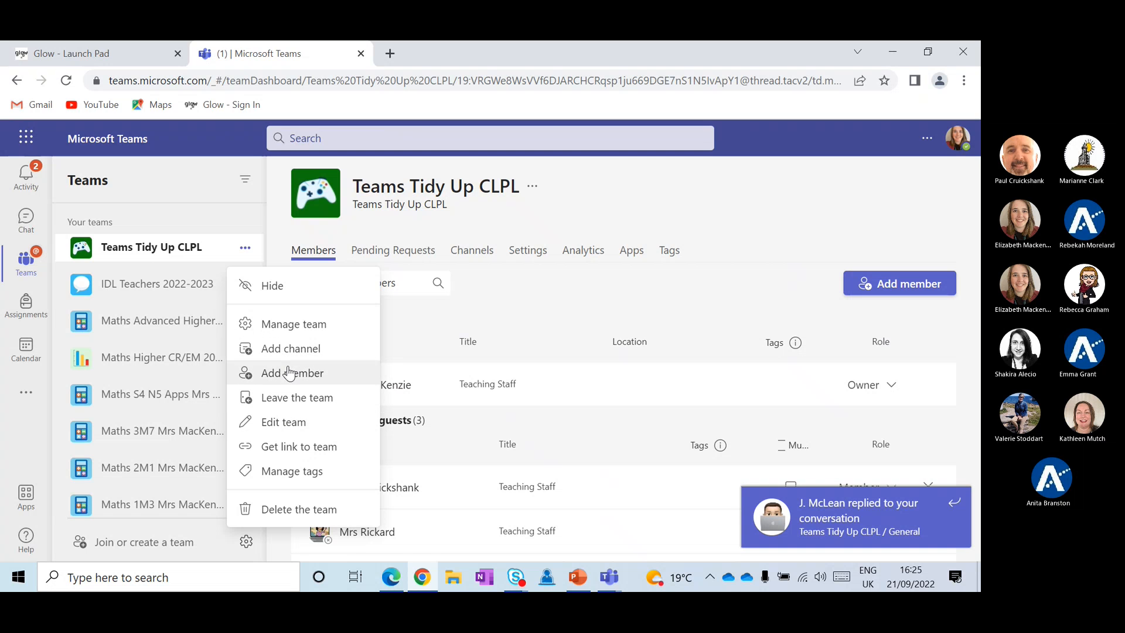
left_click(201, 198)
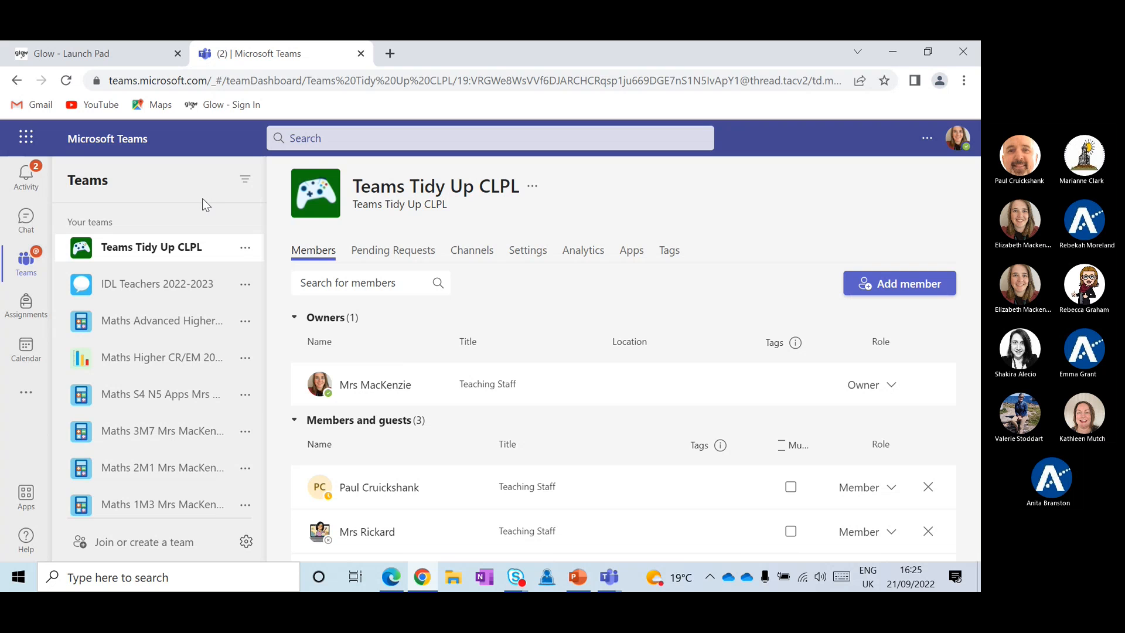
left_click(245, 249)
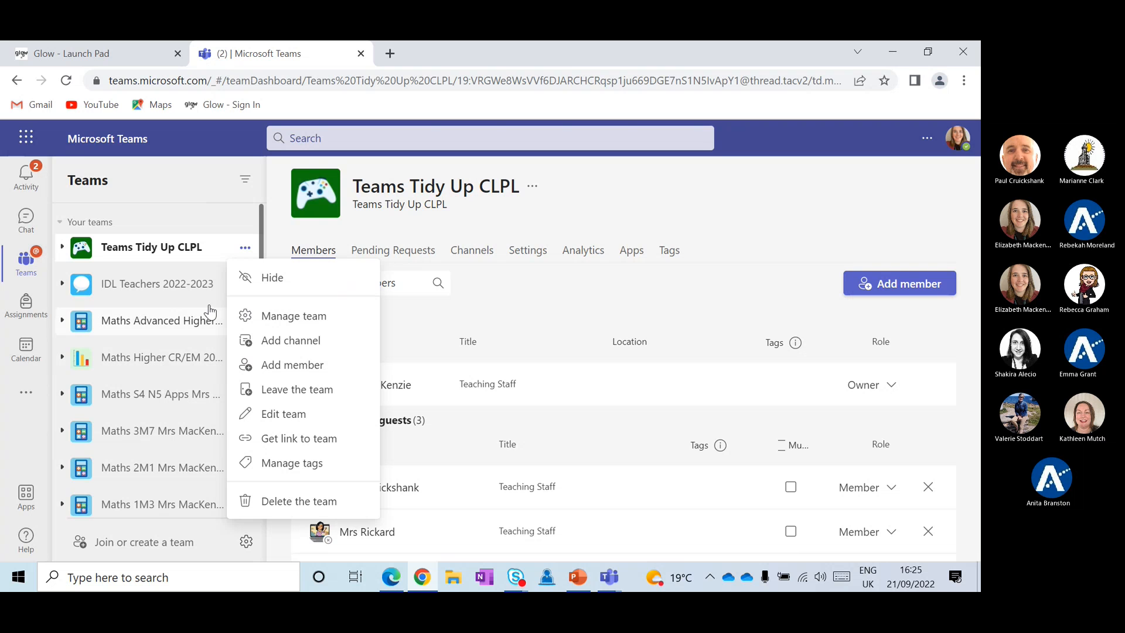
left_click(200, 202)
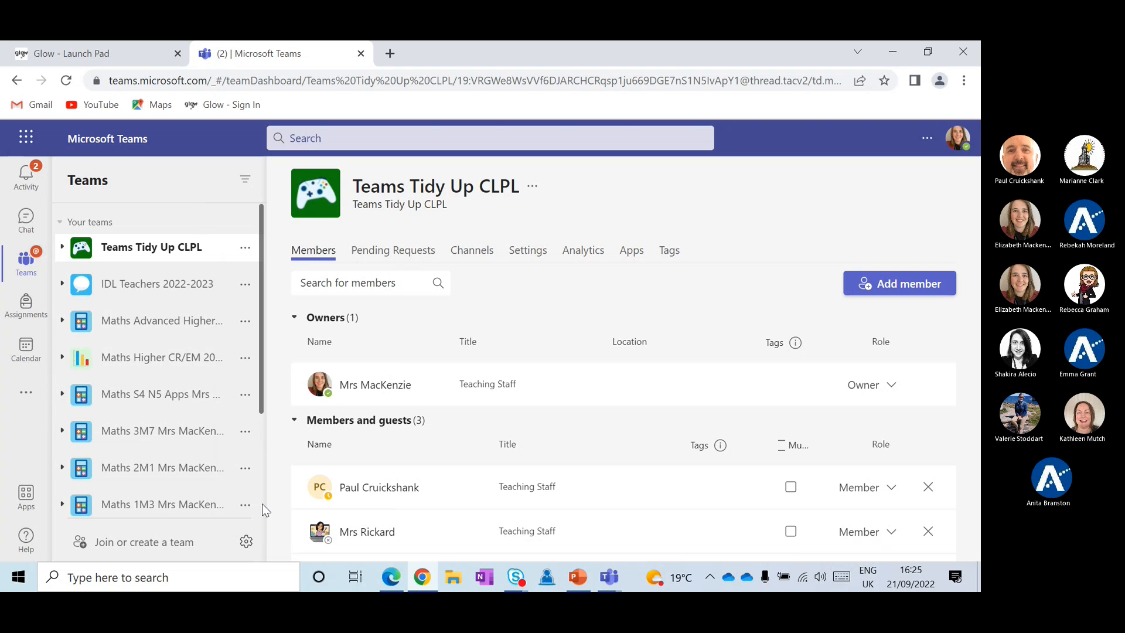
left_click(246, 546)
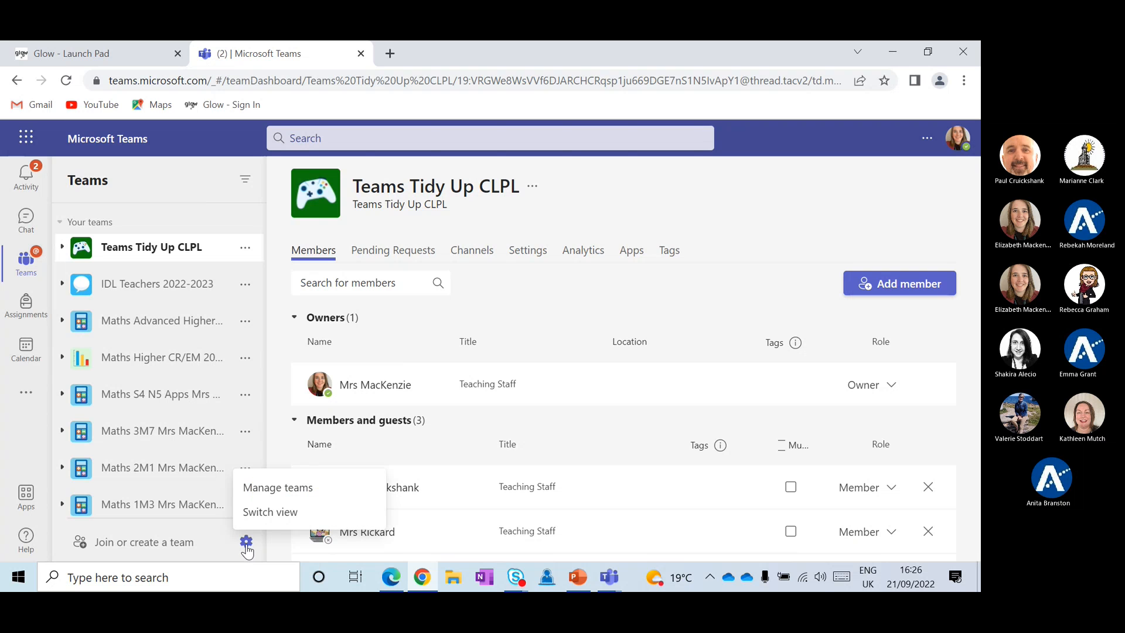
Open Manage teams, scroll the 44 active teams, and open the 1.5 Maths row's actions
left_click(261, 489)
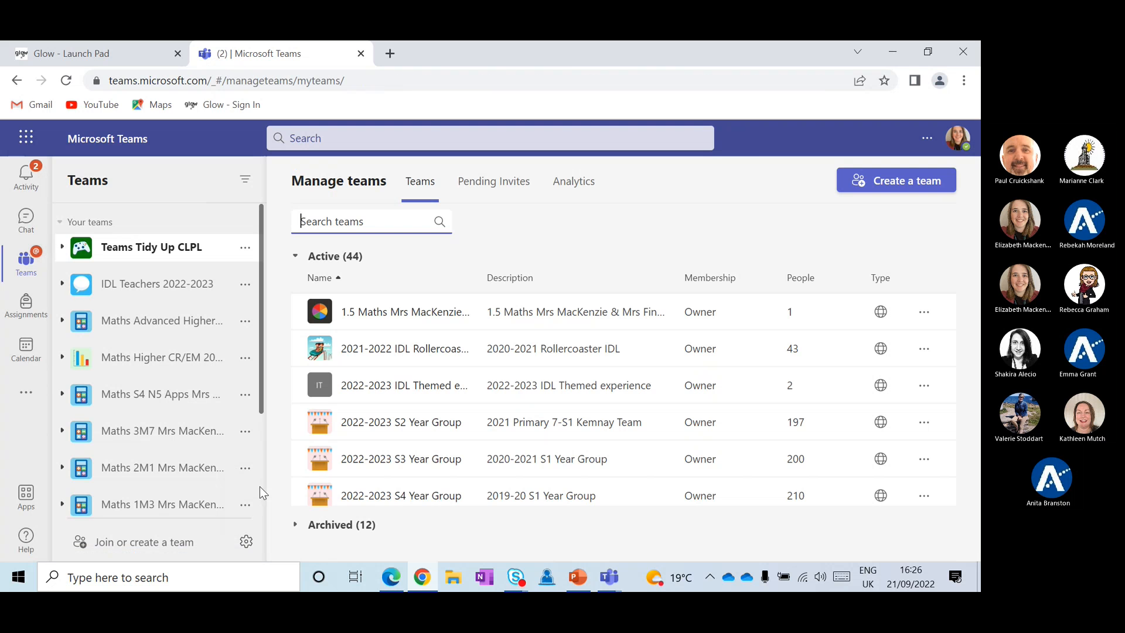
scroll(385, 381, "down", 1)
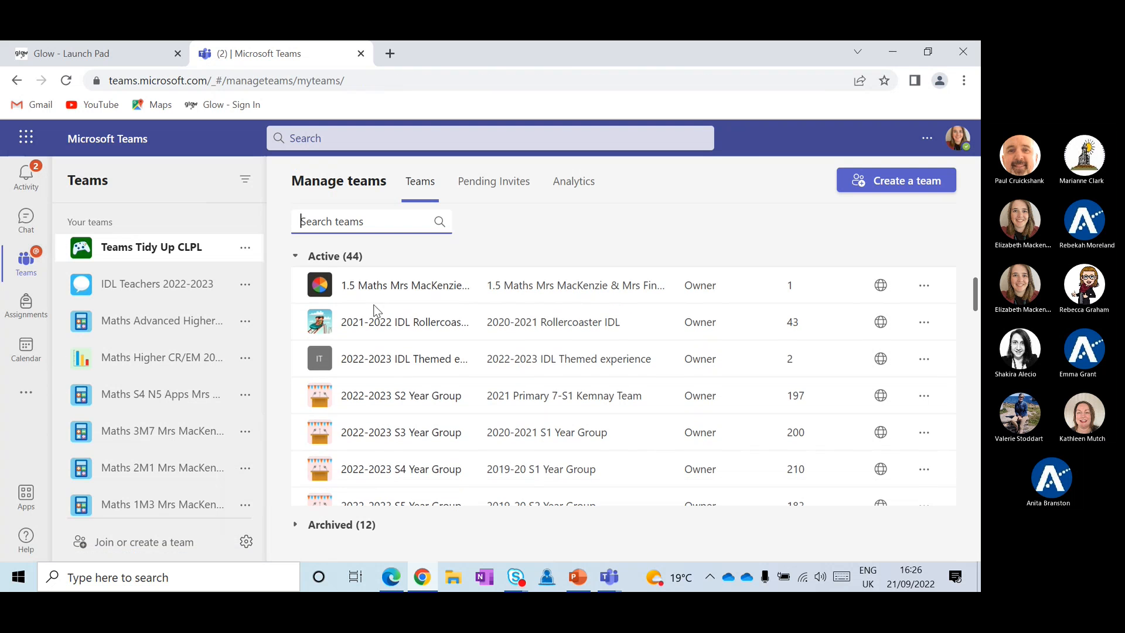
scroll(386, 352, "down", 3)
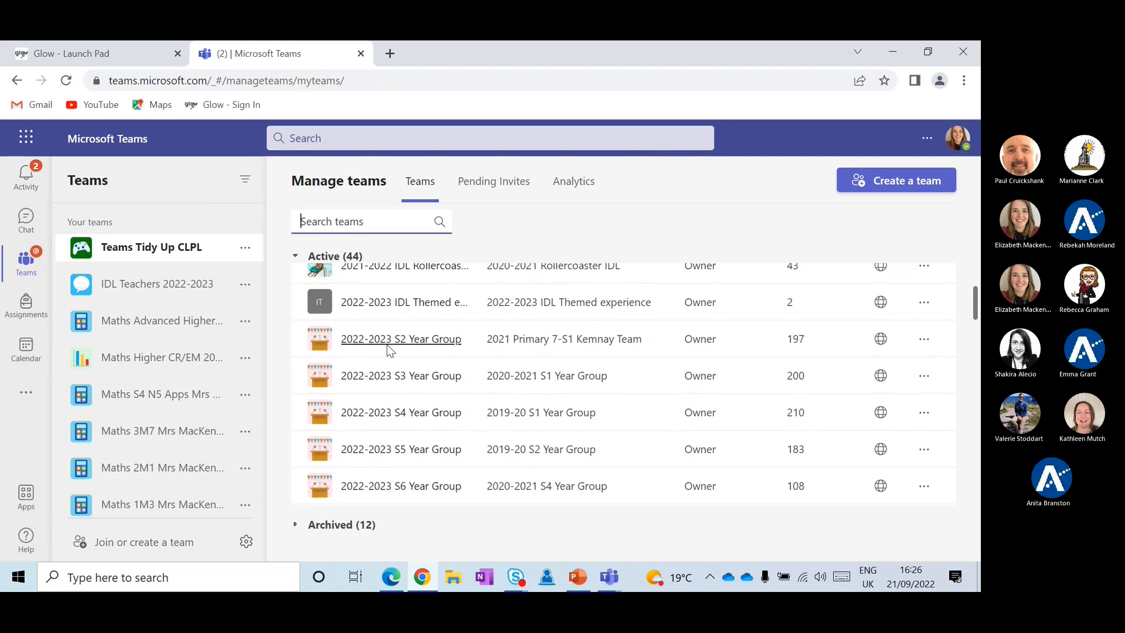
scroll(388, 350, "down", 15)
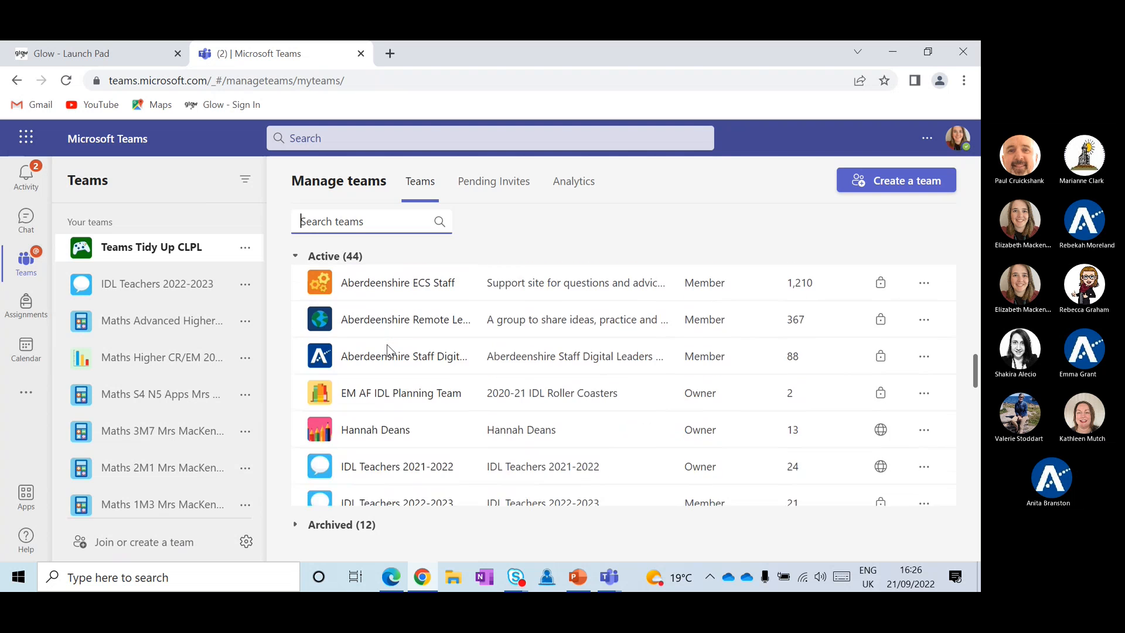
scroll(388, 349, "down", 20)
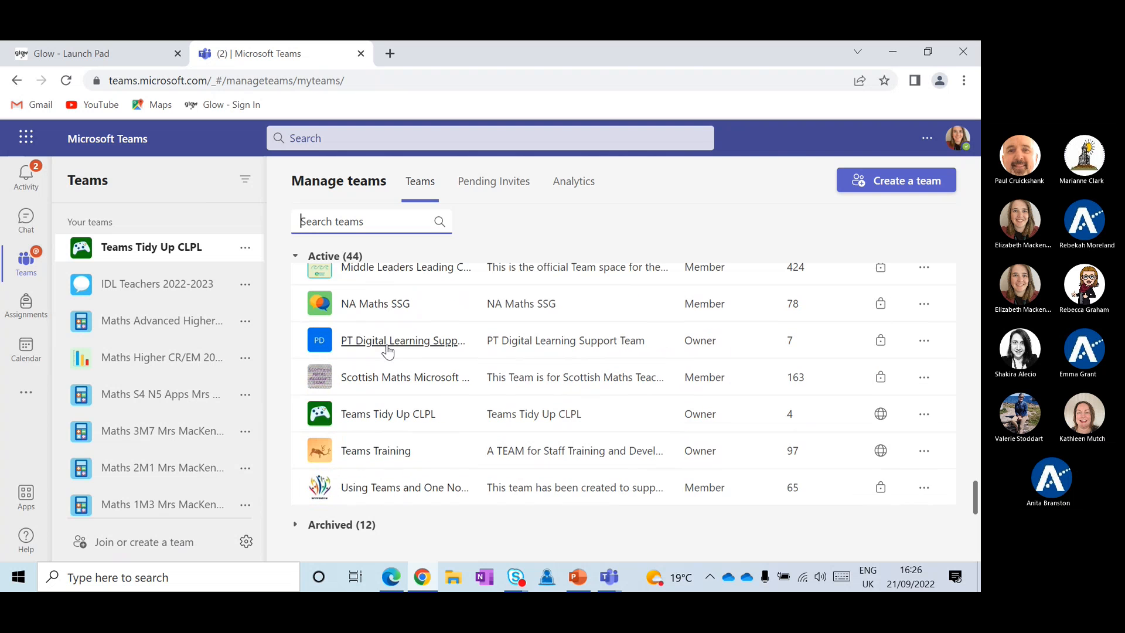
scroll(388, 350, "up", 20)
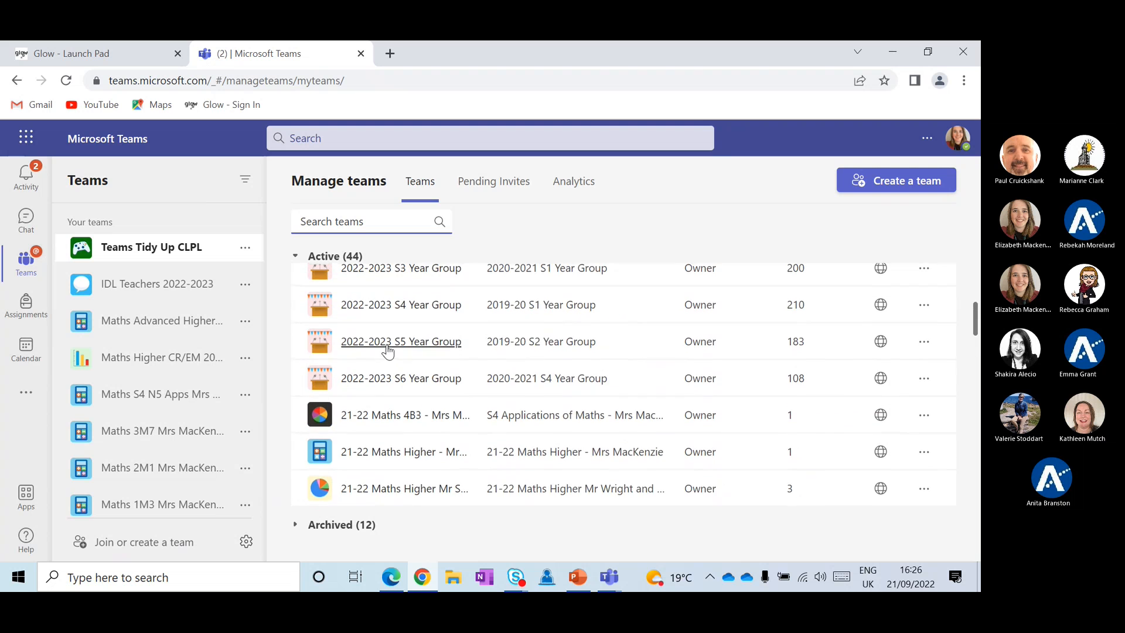
scroll(388, 350, "up", 4)
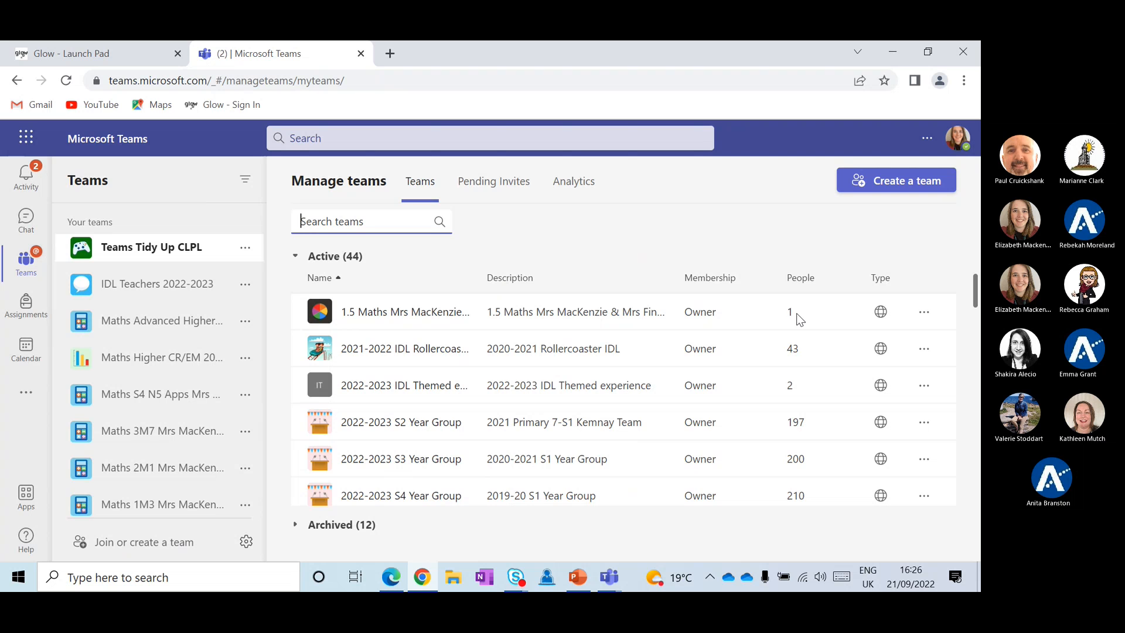
left_click(923, 314)
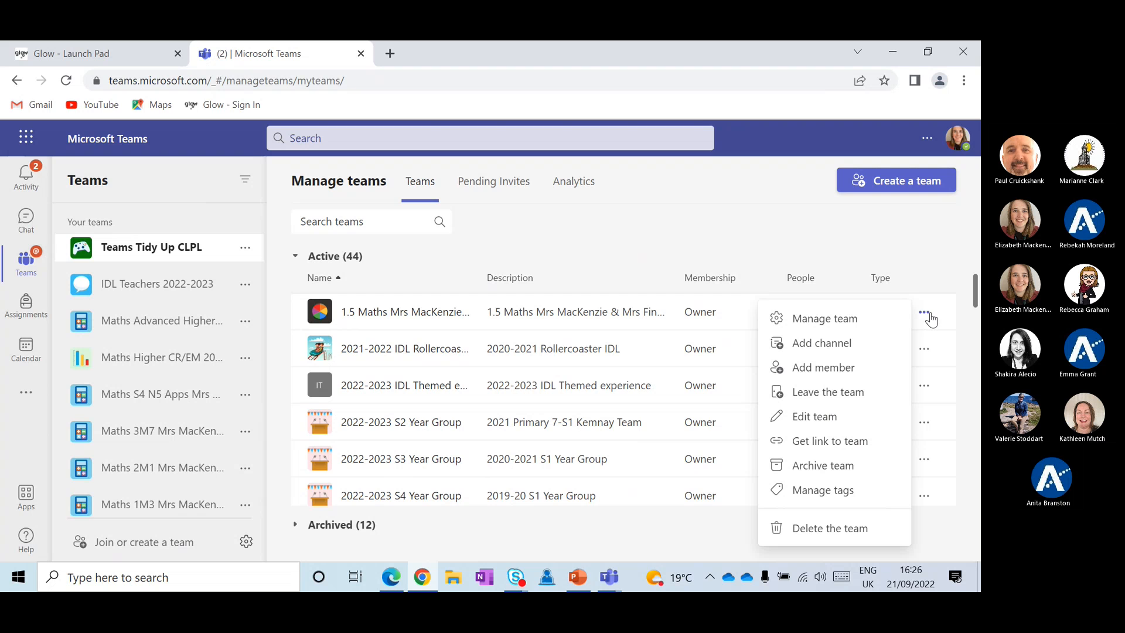
Archive the 1.5 Maths team and confirm, leaving 43 active and 13 archived teams
left_click(834, 467)
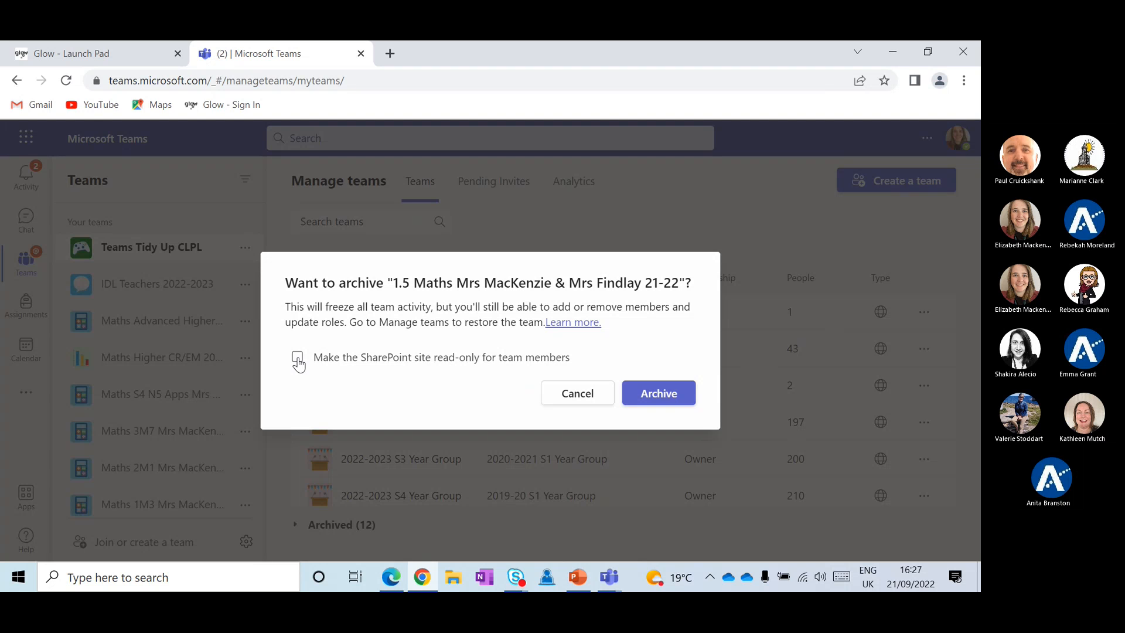
left_click(665, 405)
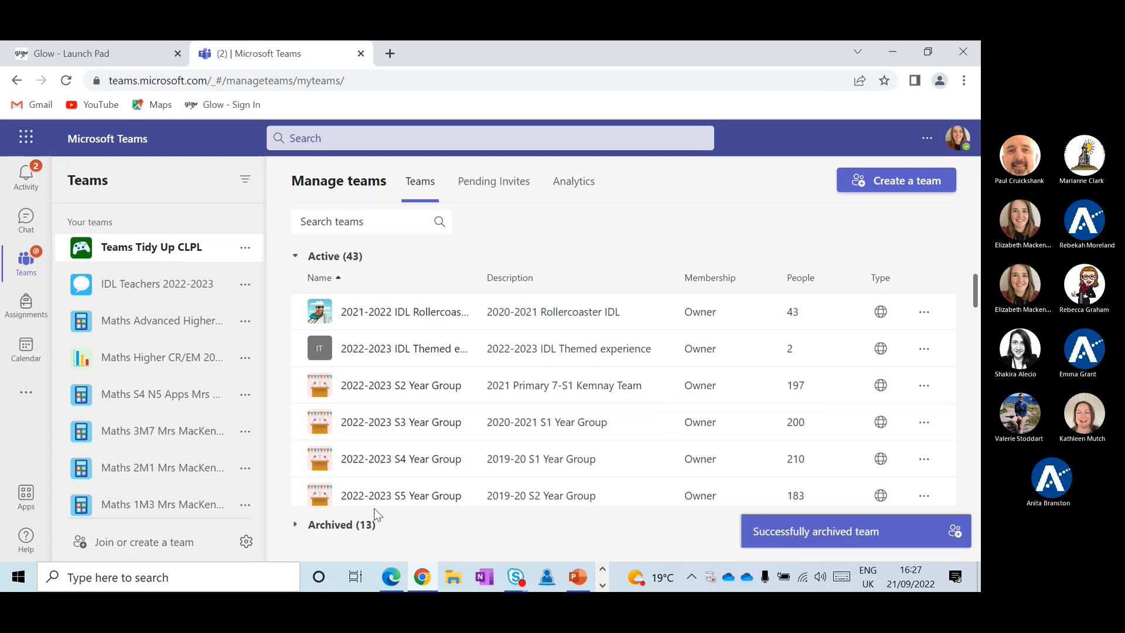
Expand the Archived (13) list and scroll through it to find the 1.5 Maths team
left_click(335, 526)
scroll(365, 410, "down", 1)
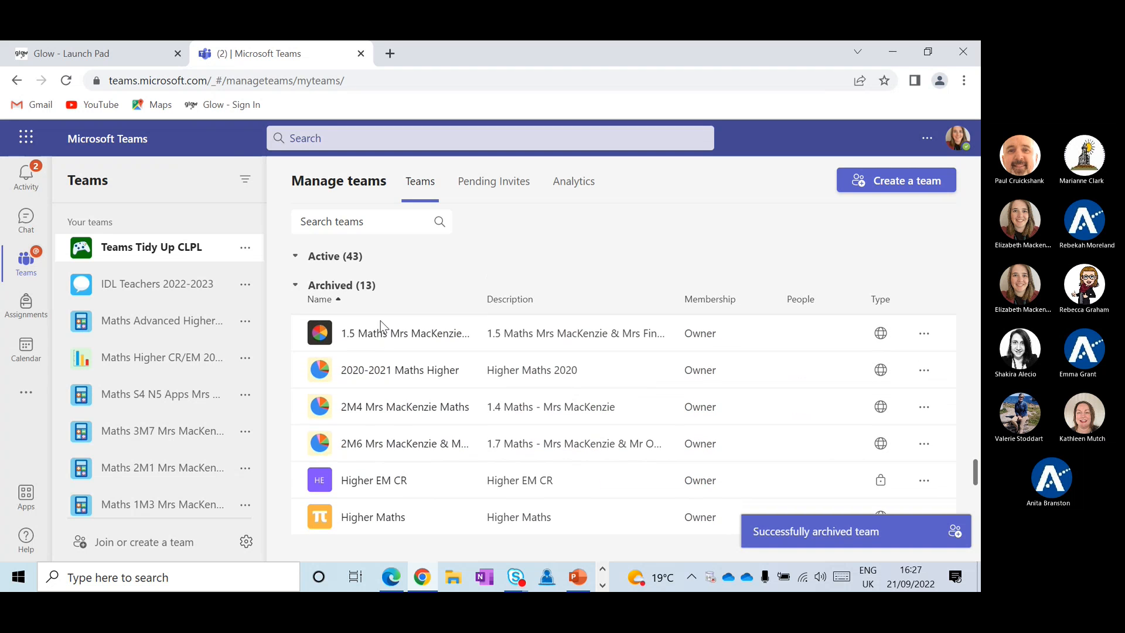
scroll(380, 323, "down", 1)
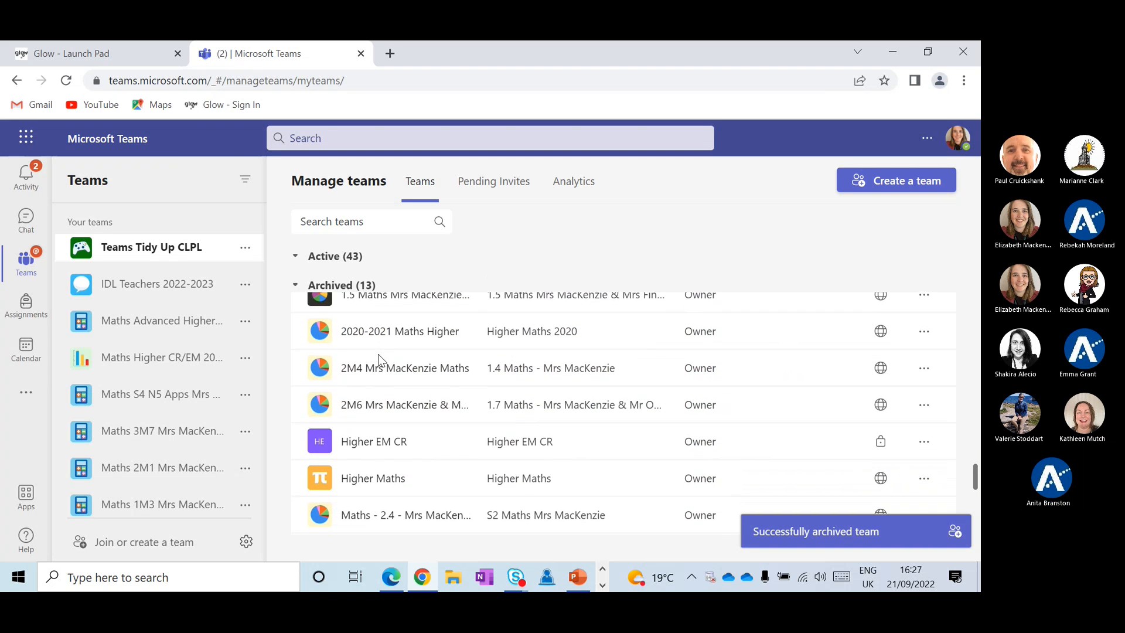
scroll(423, 395, "down", 1)
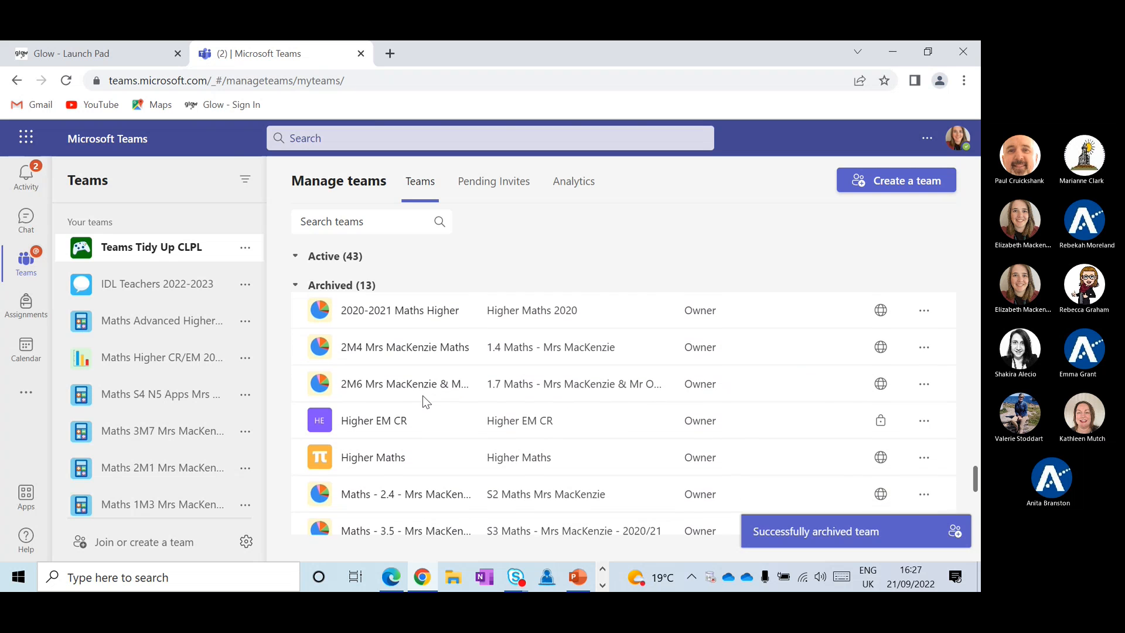
scroll(423, 396, "down", 1)
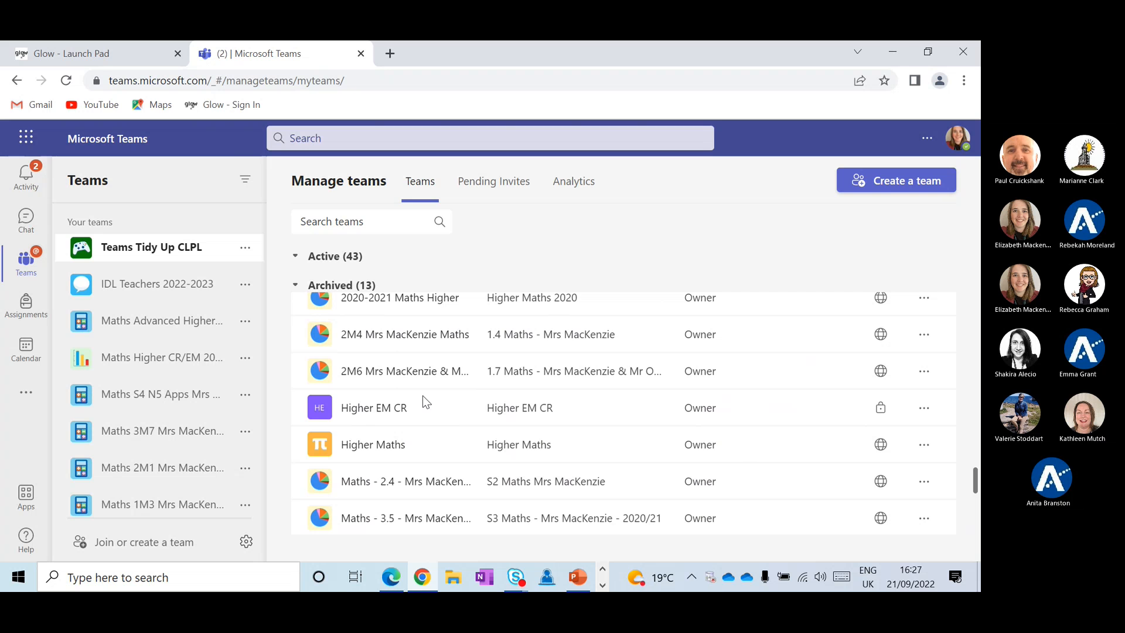
scroll(423, 401, "down", 4)
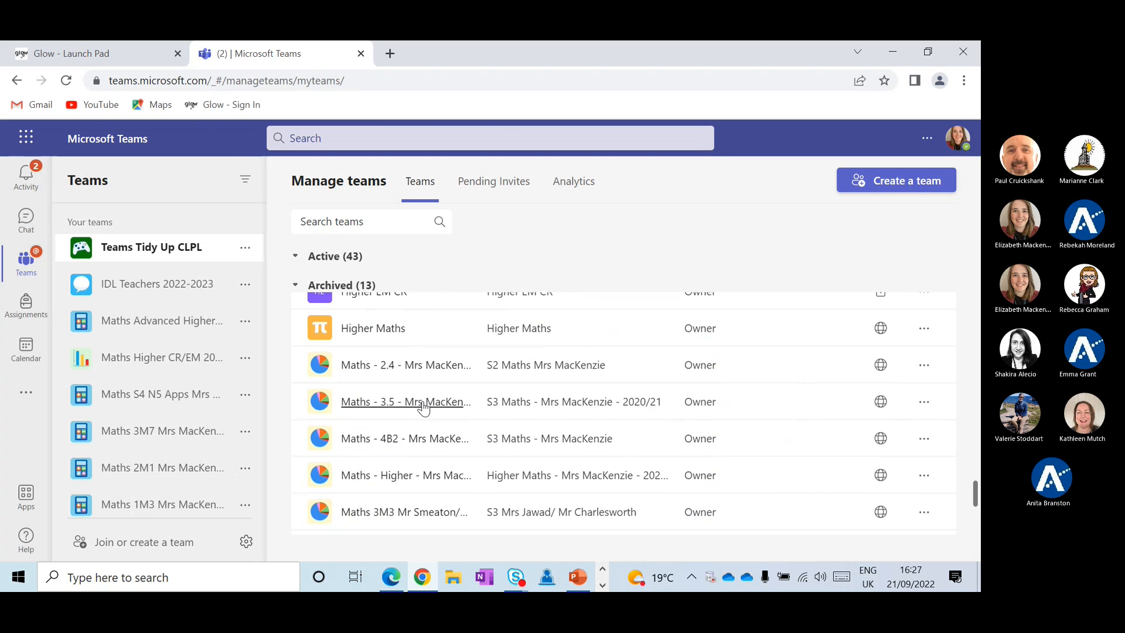
scroll(423, 404, "down", 2)
scroll(423, 404, "up", 10)
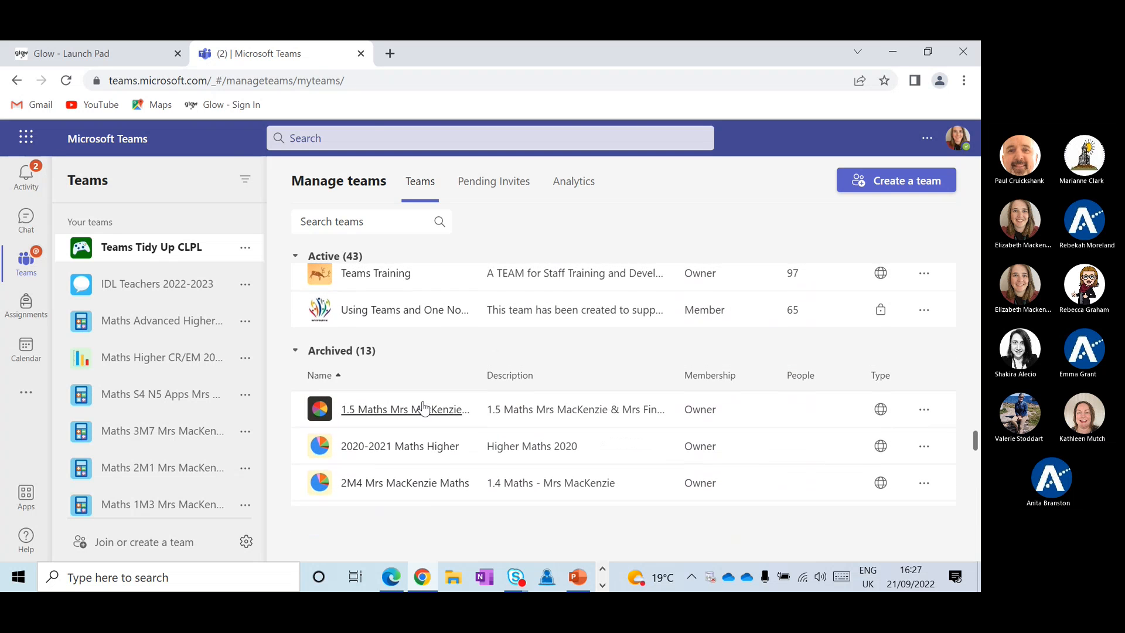
scroll(423, 408, "down", 5)
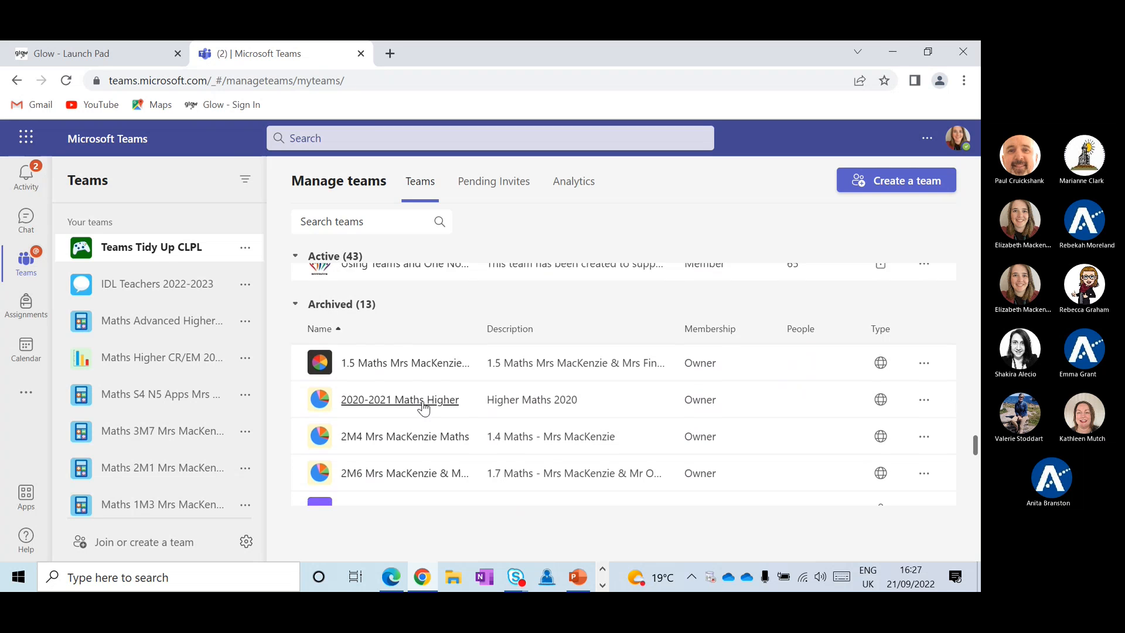
scroll(423, 401, "down", 1)
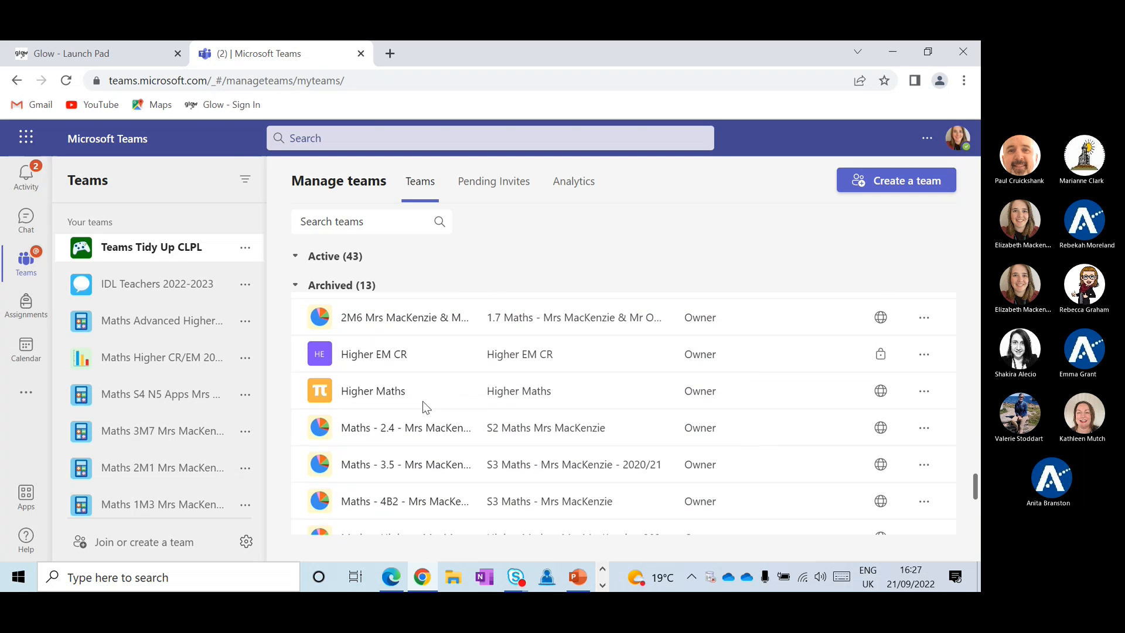
scroll(423, 401, "down", 2)
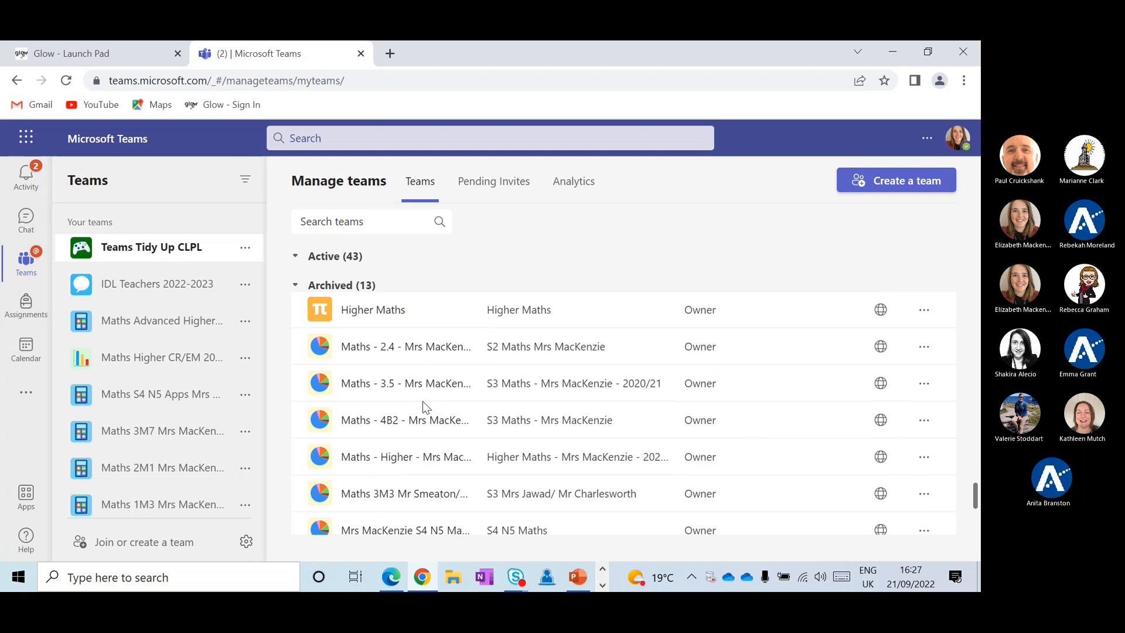
scroll(463, 420, "up", 2)
scroll(459, 416, "up", 4)
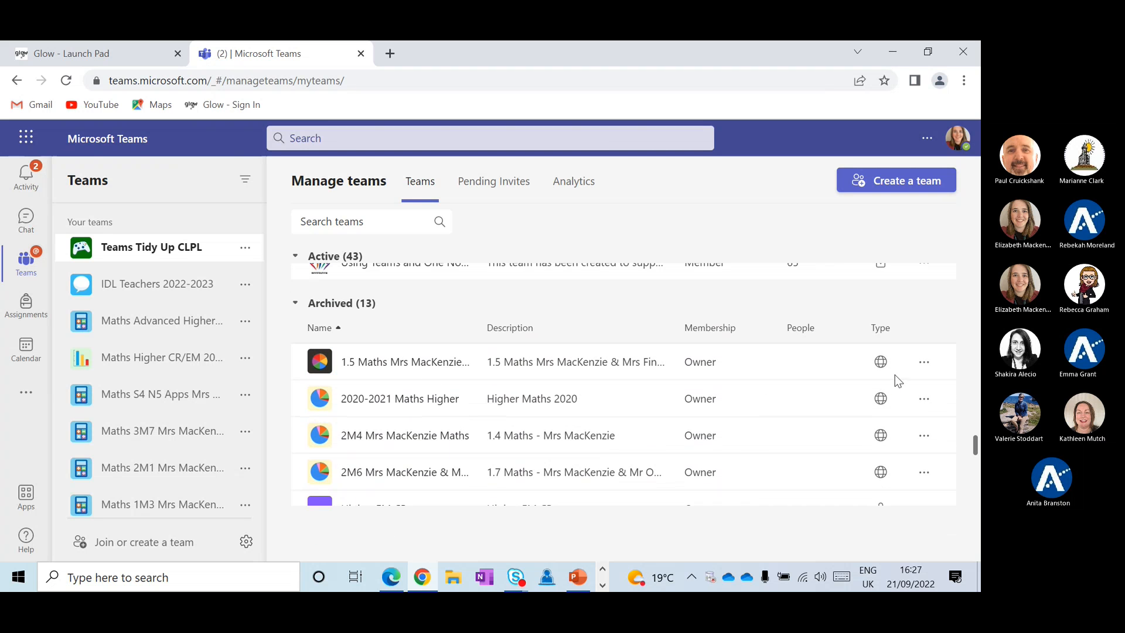
Inspect the archived 1.5 Maths team's row actions, then close them without choosing anything
left_click(922, 364)
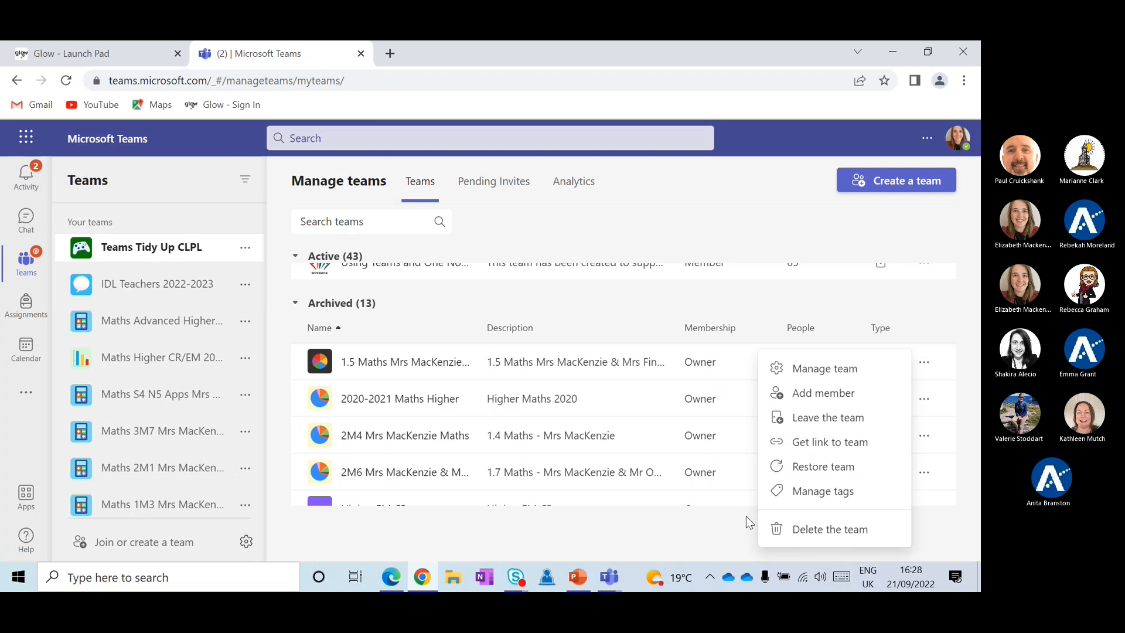
left_click(727, 519)
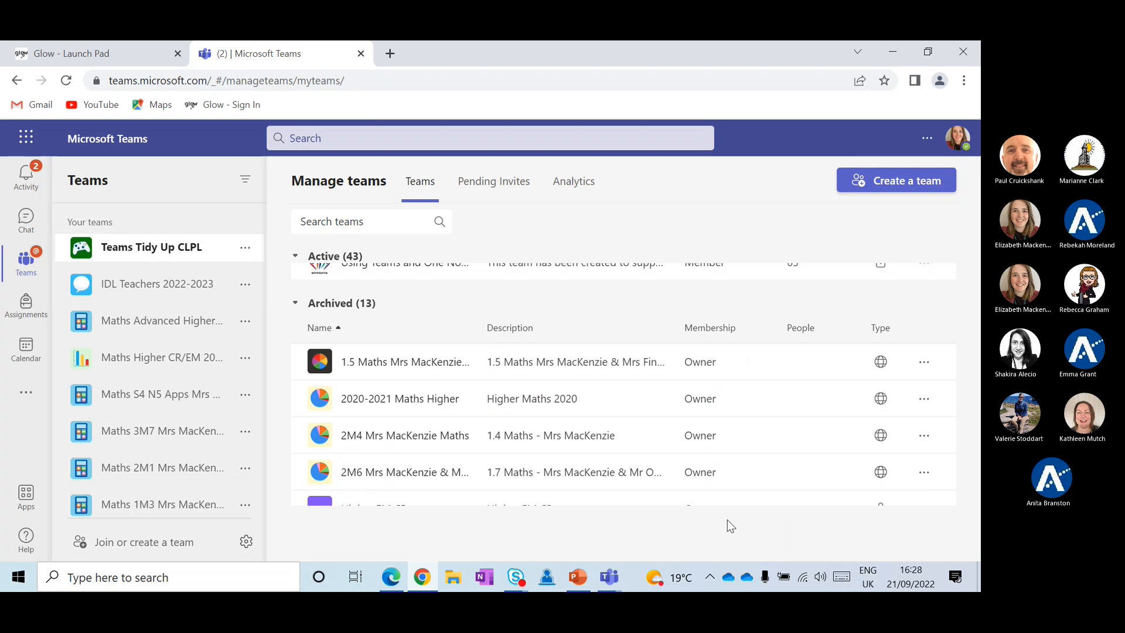
scroll(730, 315, "up", 5)
scroll(729, 315, "up", 10)
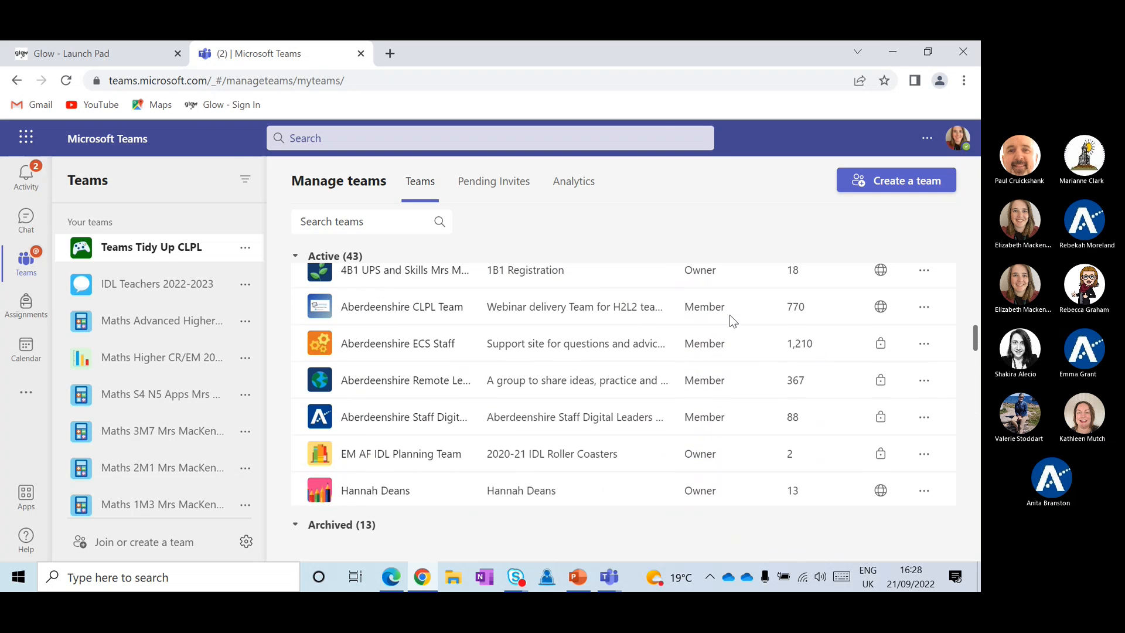
Return to Manage teams and browse the actions for the first active team and Teams Tidy Up CLPL
scroll(729, 315, "up", 5)
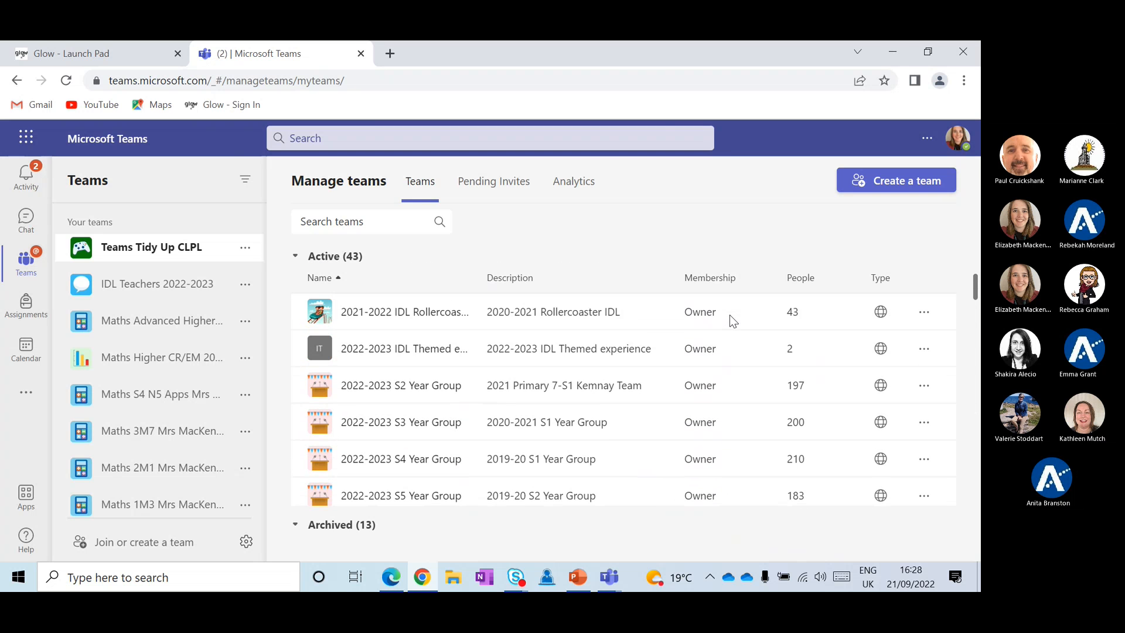
left_click(246, 543)
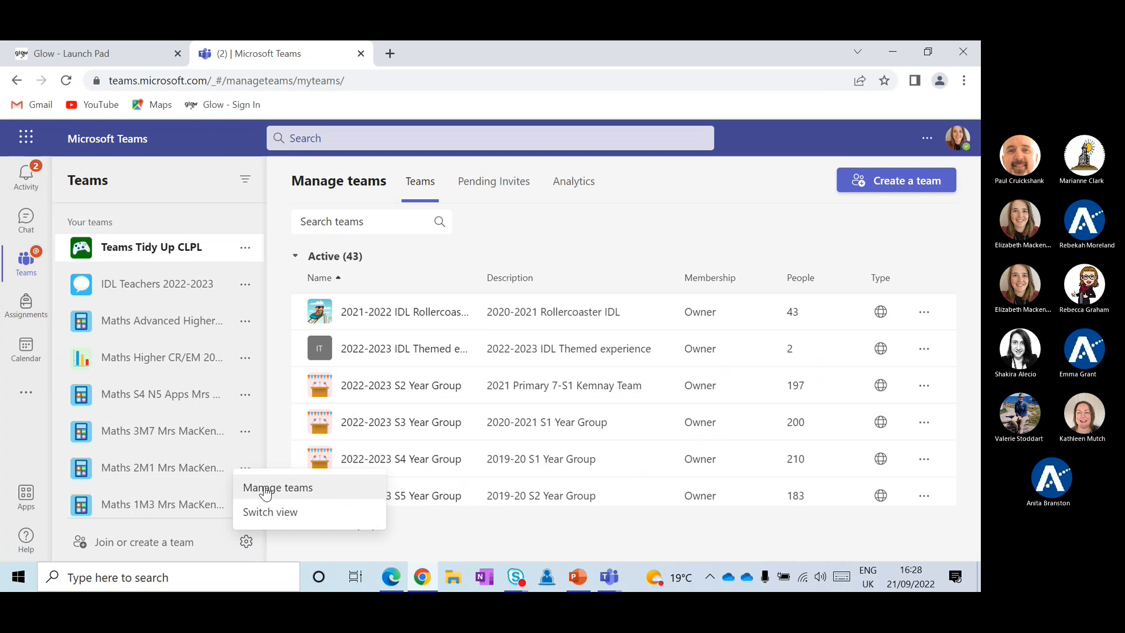
left_click(924, 311)
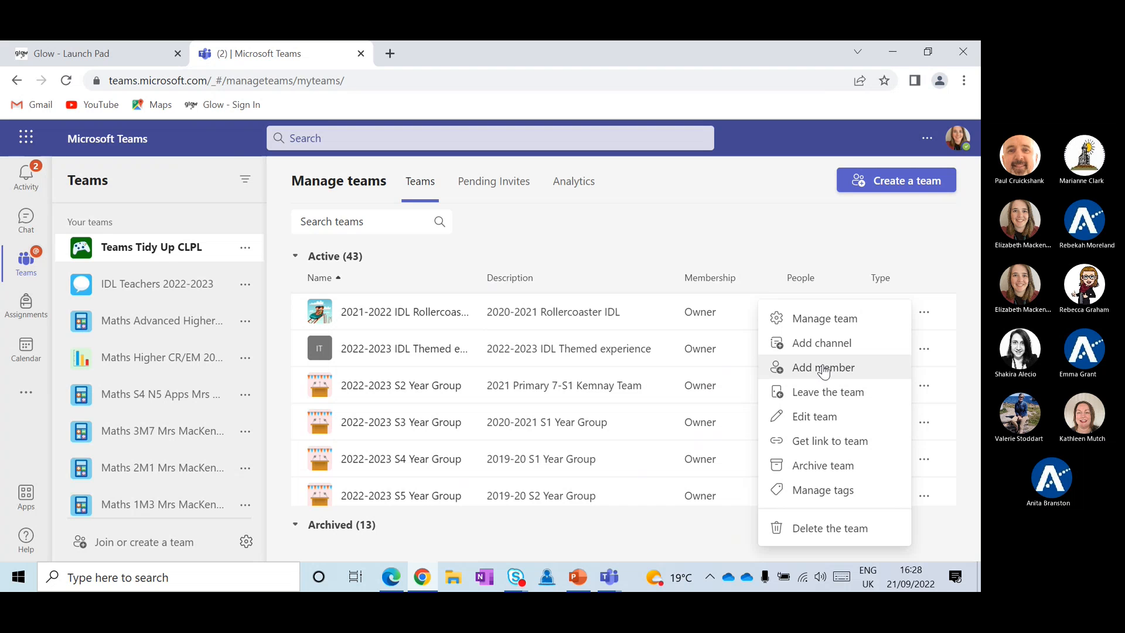
left_click(245, 249)
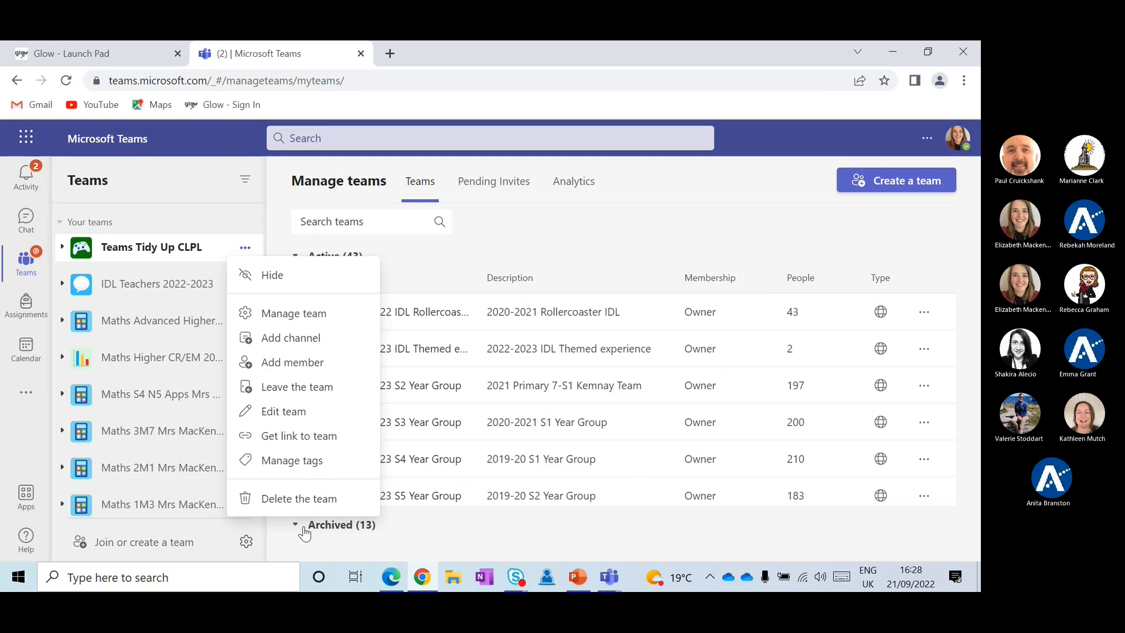
left_click(719, 242)
Open the archived 1.5 Maths team's read-only General channel
scroll(532, 324, "down", 10)
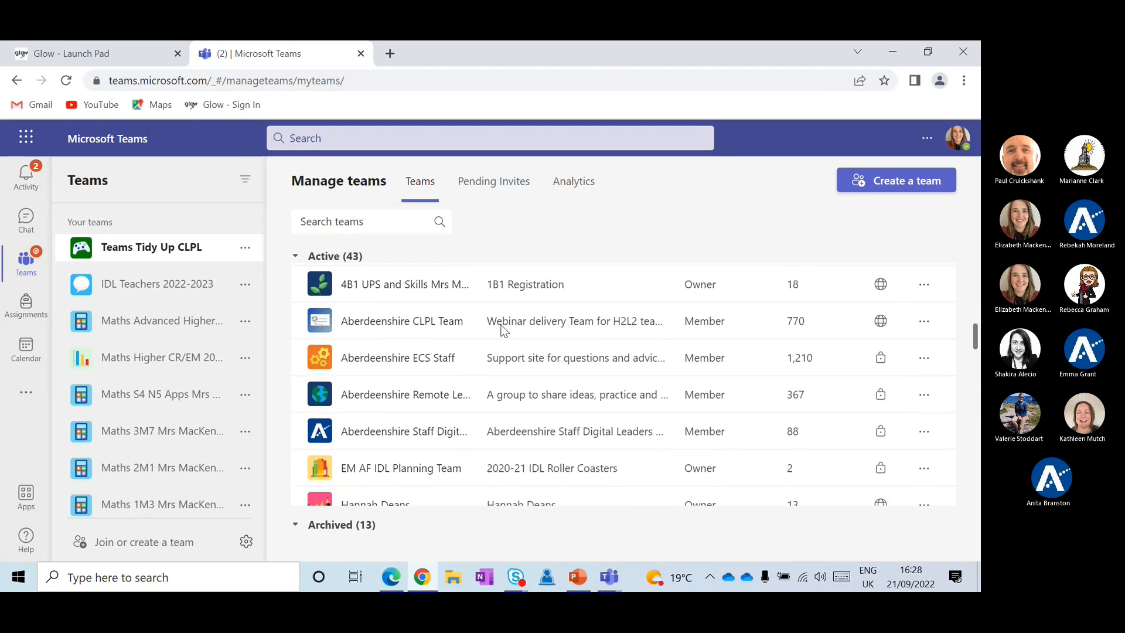
scroll(503, 331, "down", 10)
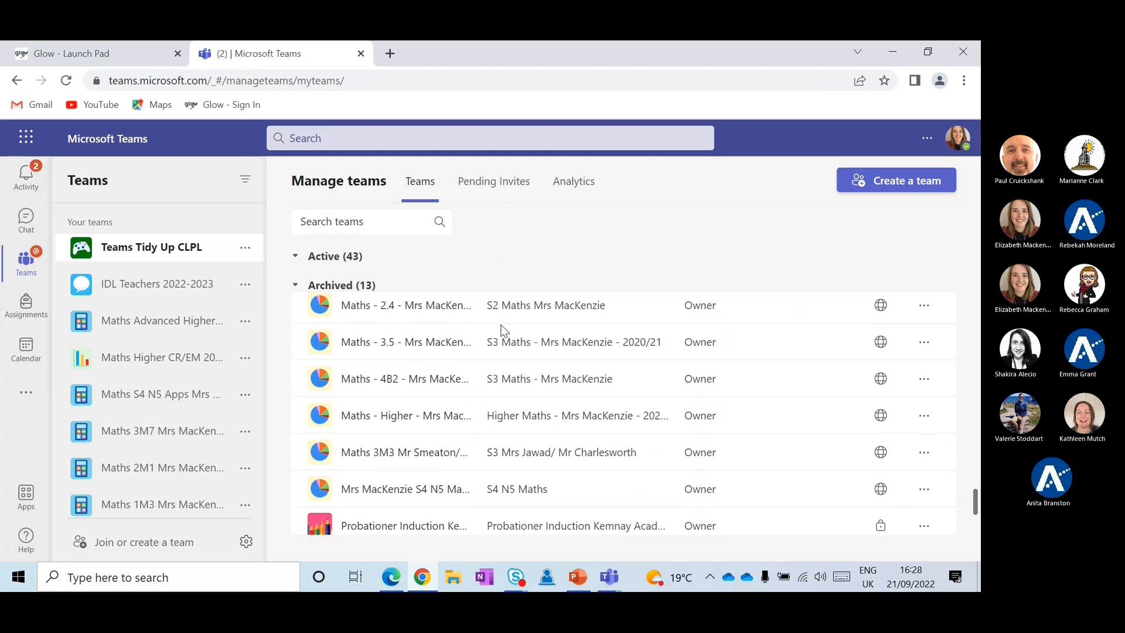
scroll(503, 331, "up", 4)
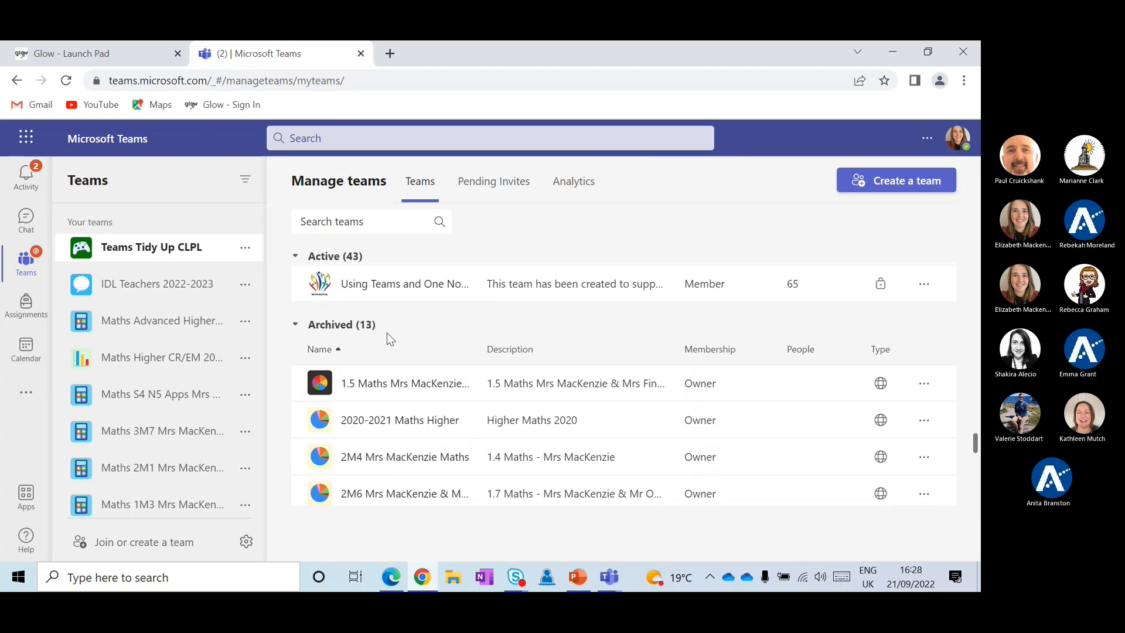
left_click(388, 392)
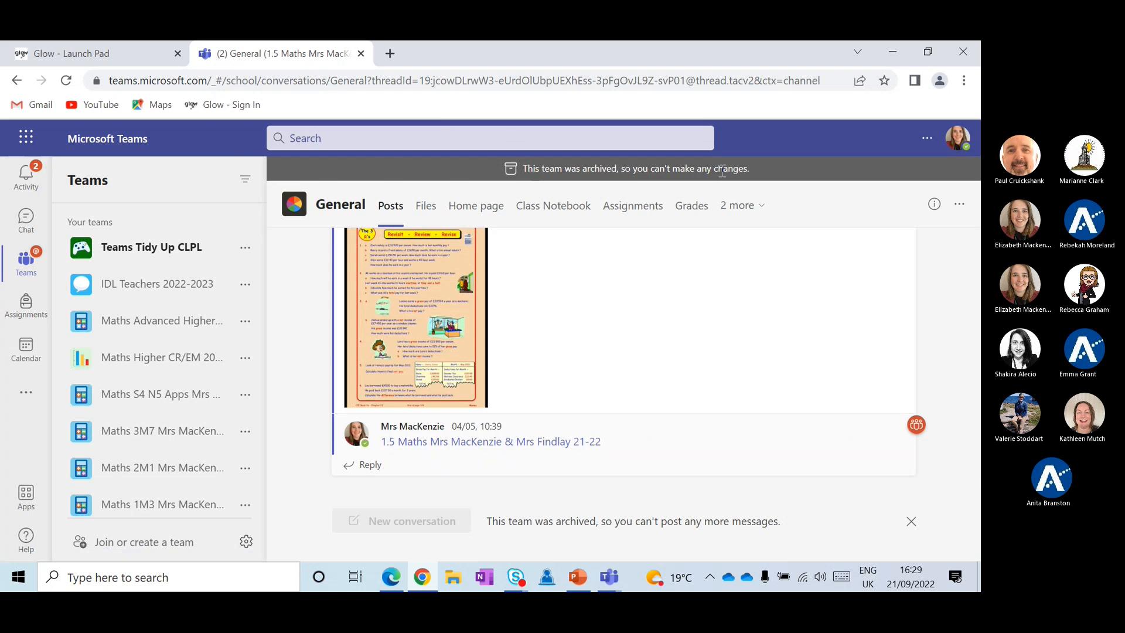
View the archived team's Class Notebook and Files, reviewing the options for 1M5 Factors.pdf
scroll(673, 268, "up", 1)
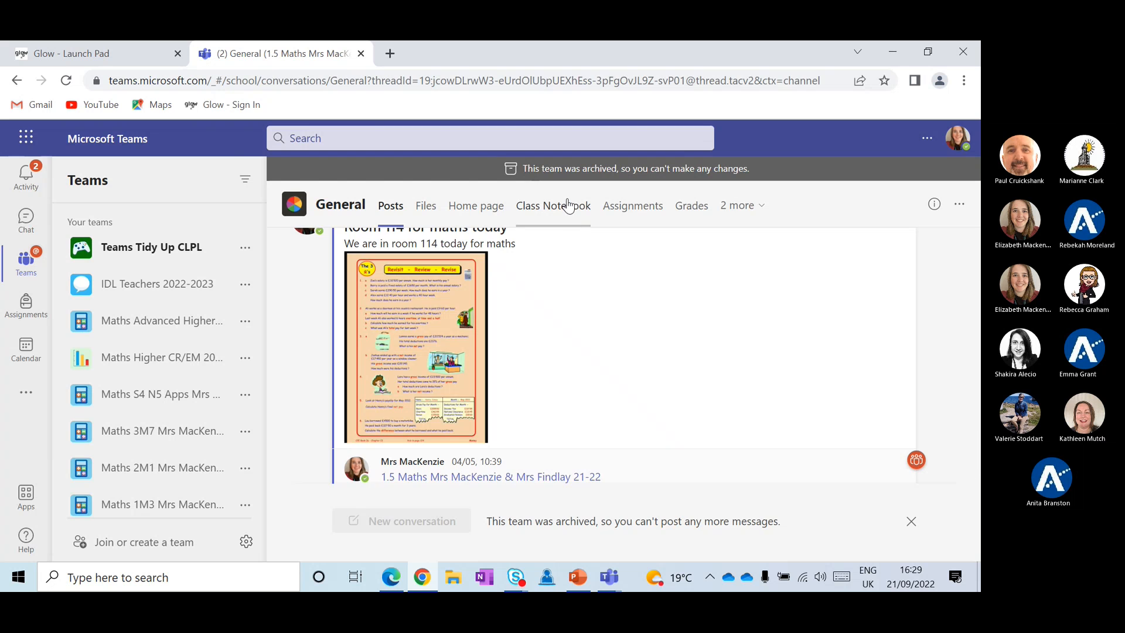
left_click(571, 205)
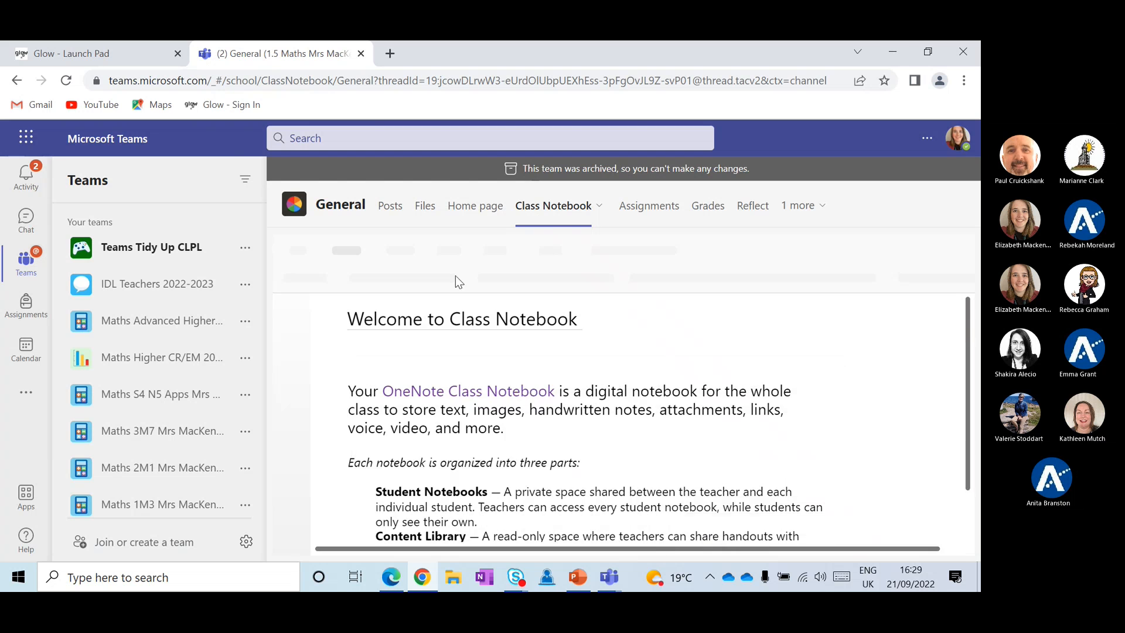
left_click(426, 207)
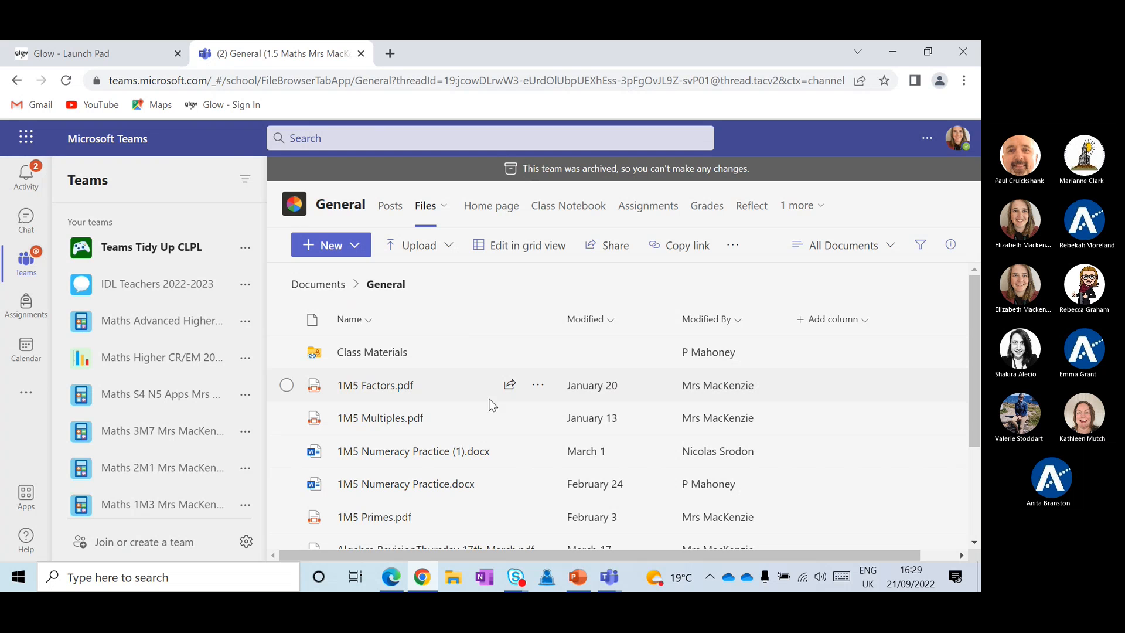
left_click(538, 386)
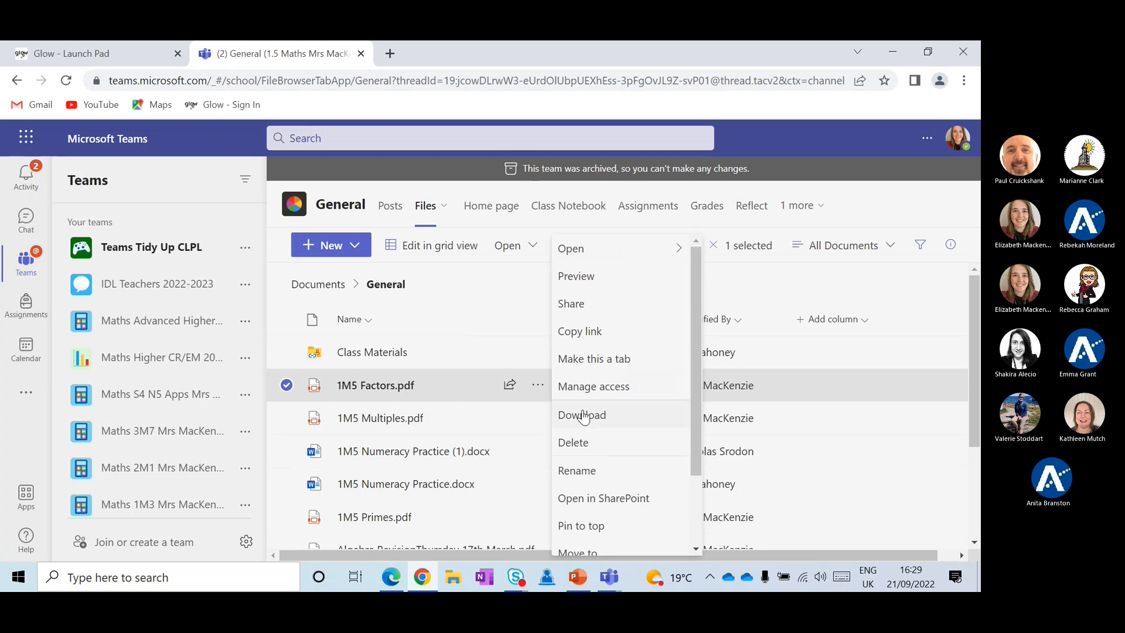
scroll(582, 413, "down", 1)
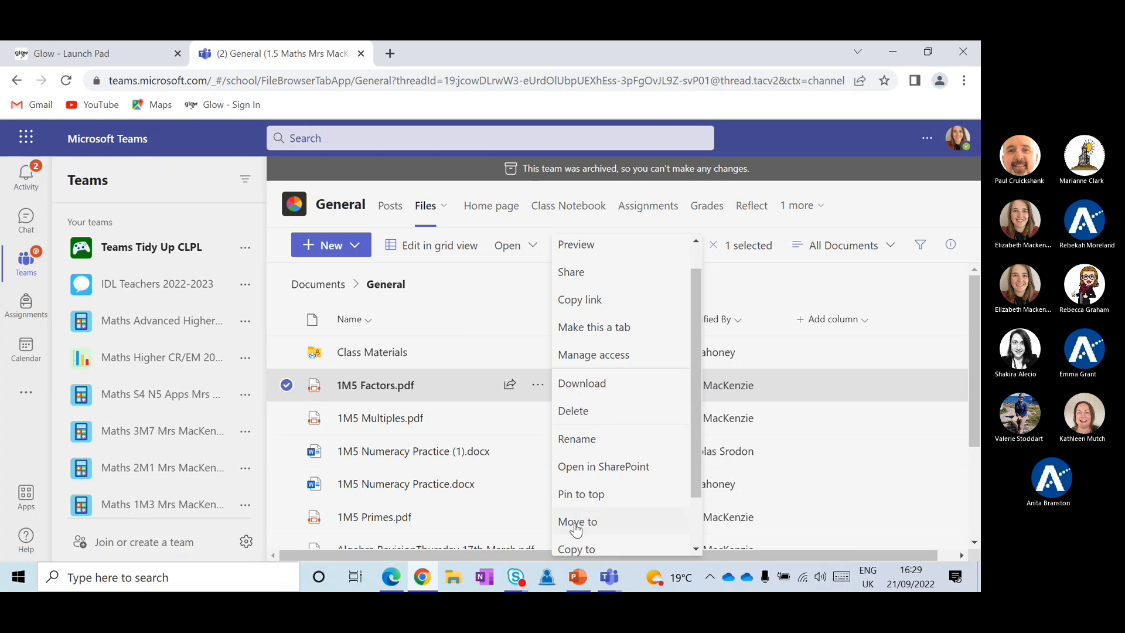
scroll(576, 527, "up", 1)
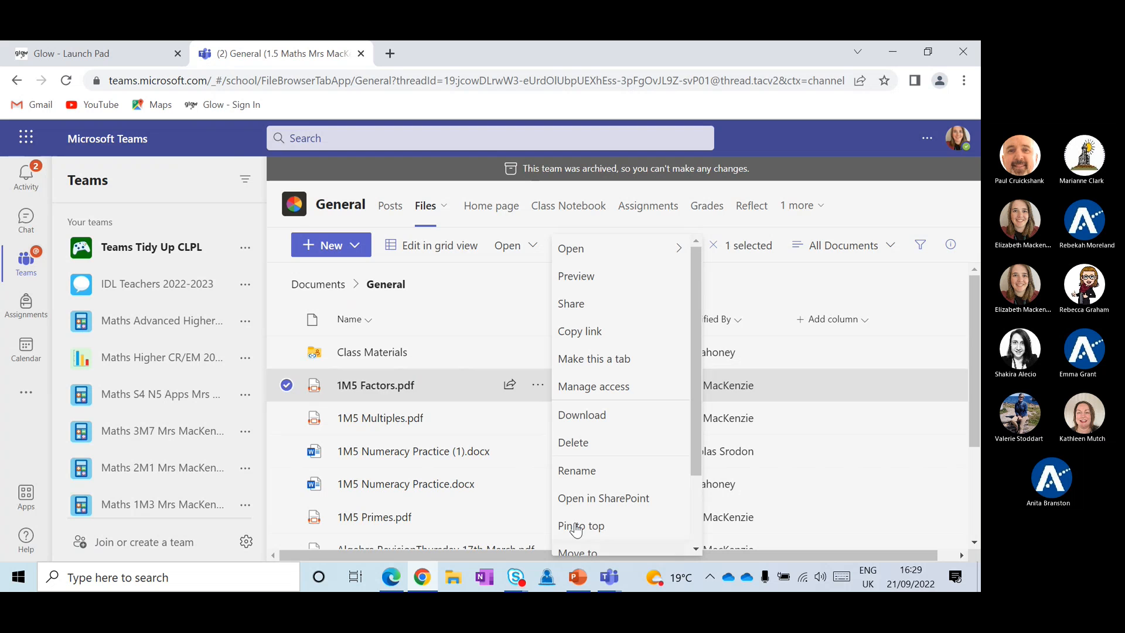
left_click(469, 286)
Review the archived 1.5 Maths class's Assignments and Grades, then return to its General posts
left_click(648, 221)
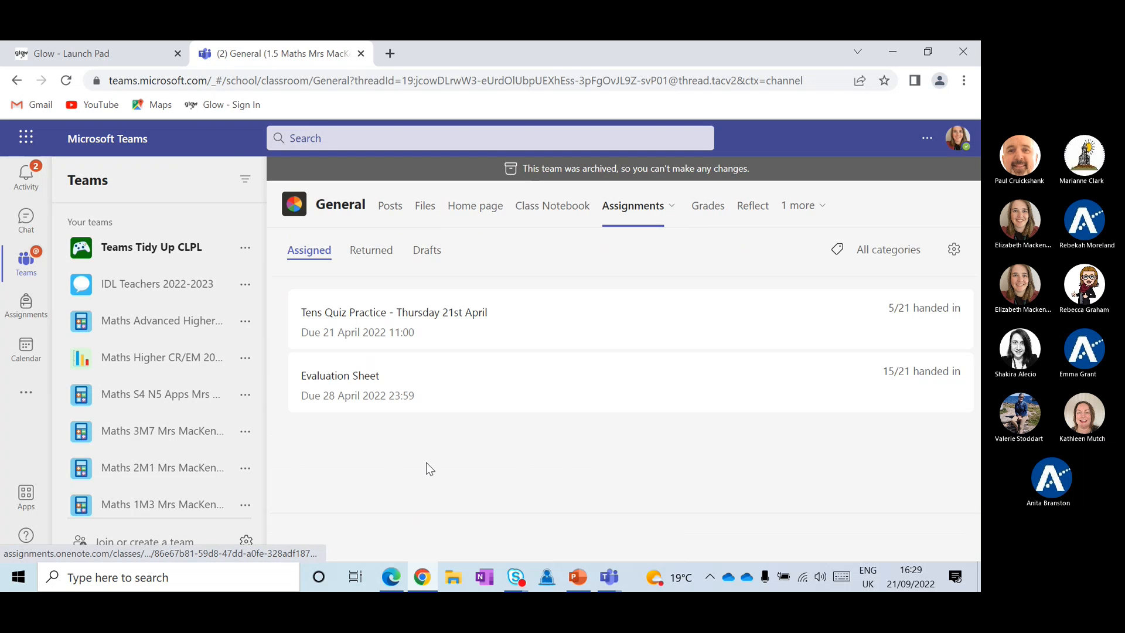
left_click(716, 210)
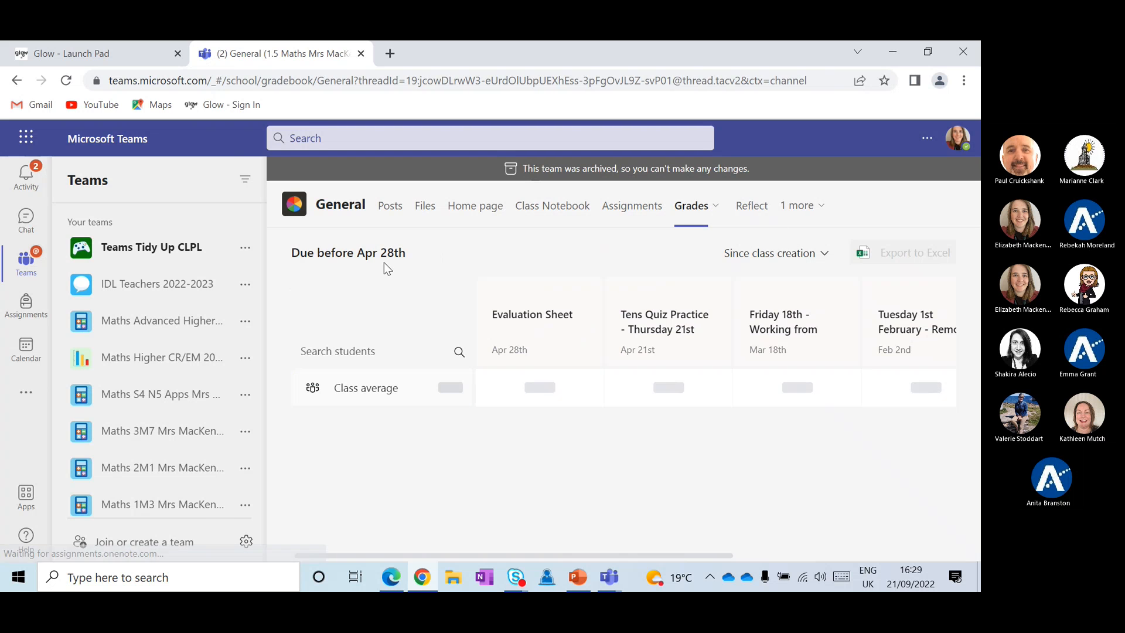
left_click(396, 205)
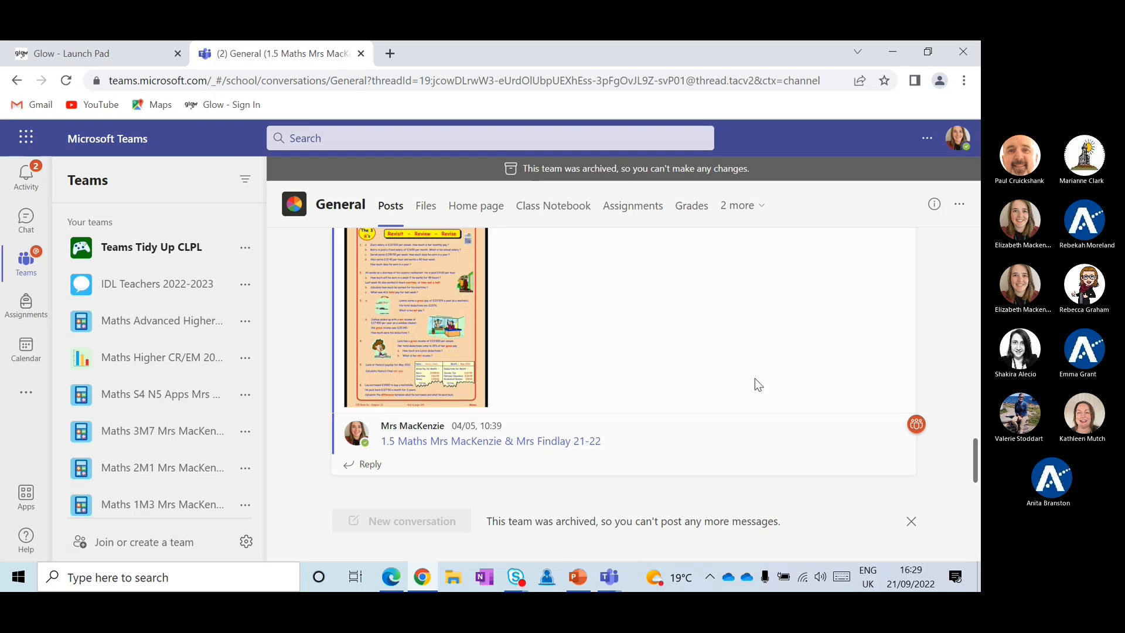
left_click(246, 542)
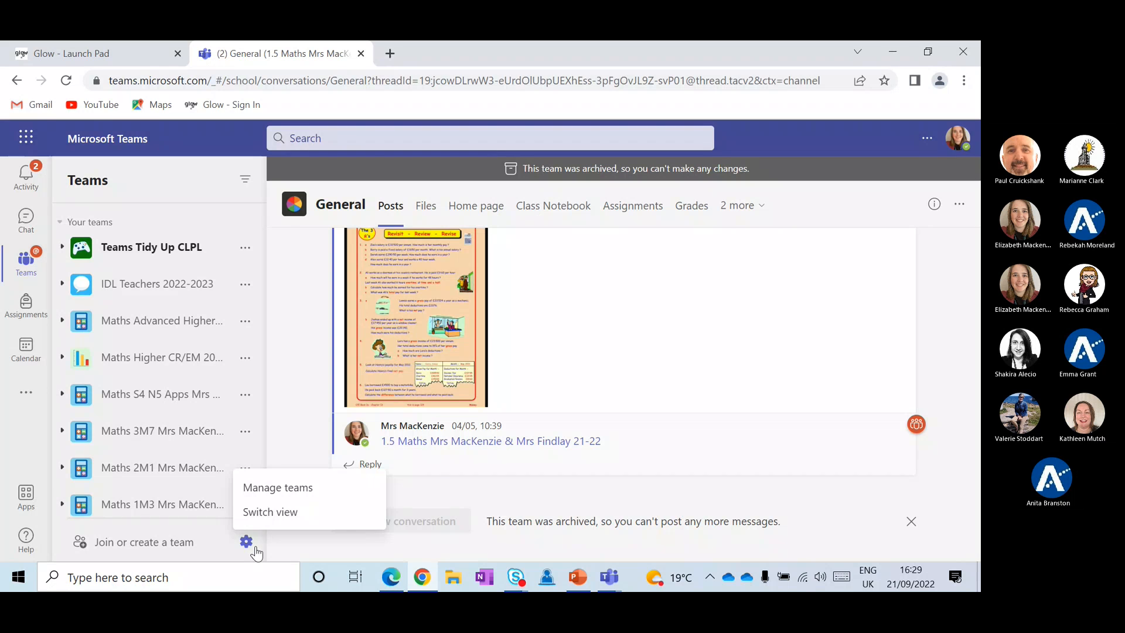
Open Manage teams and scroll the list of 43 active and 13 archived teams
left_click(268, 488)
scroll(581, 293, "down", 5)
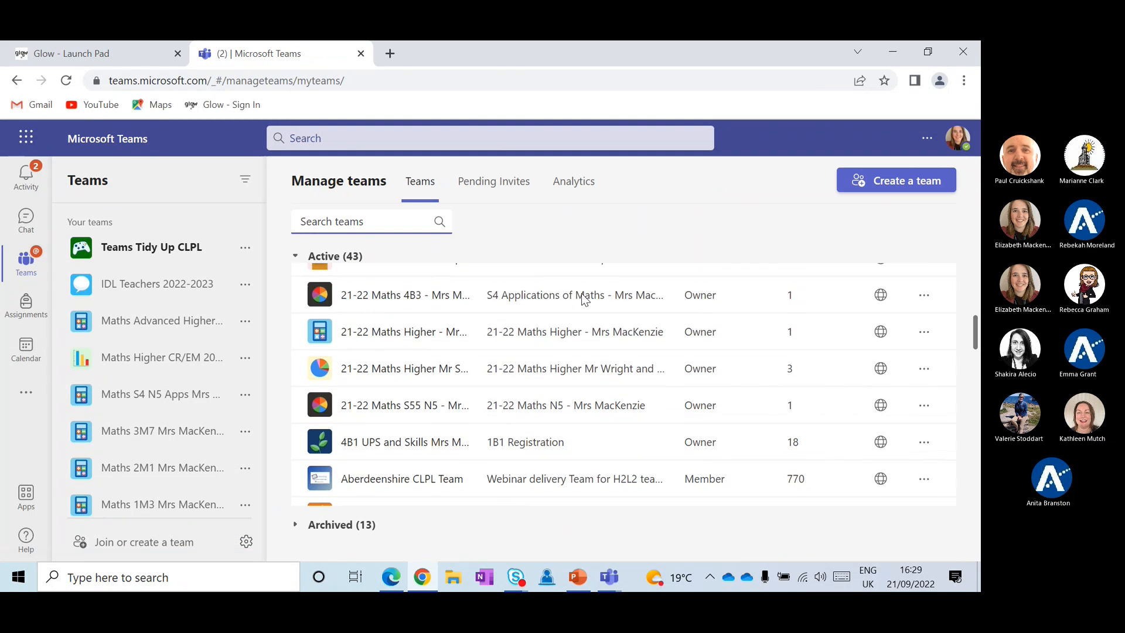
scroll(582, 293, "up", 5)
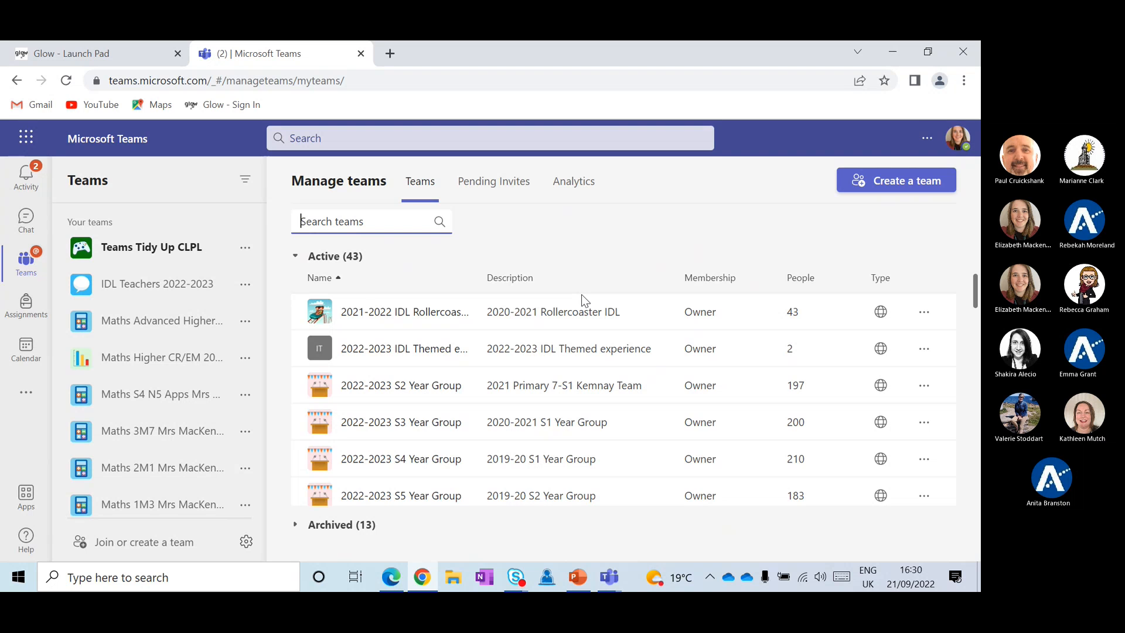
Open Teams Tidy Up CLPL's General channel and glance at the IDL Teachers 2022-2023 options menu
left_click(187, 260)
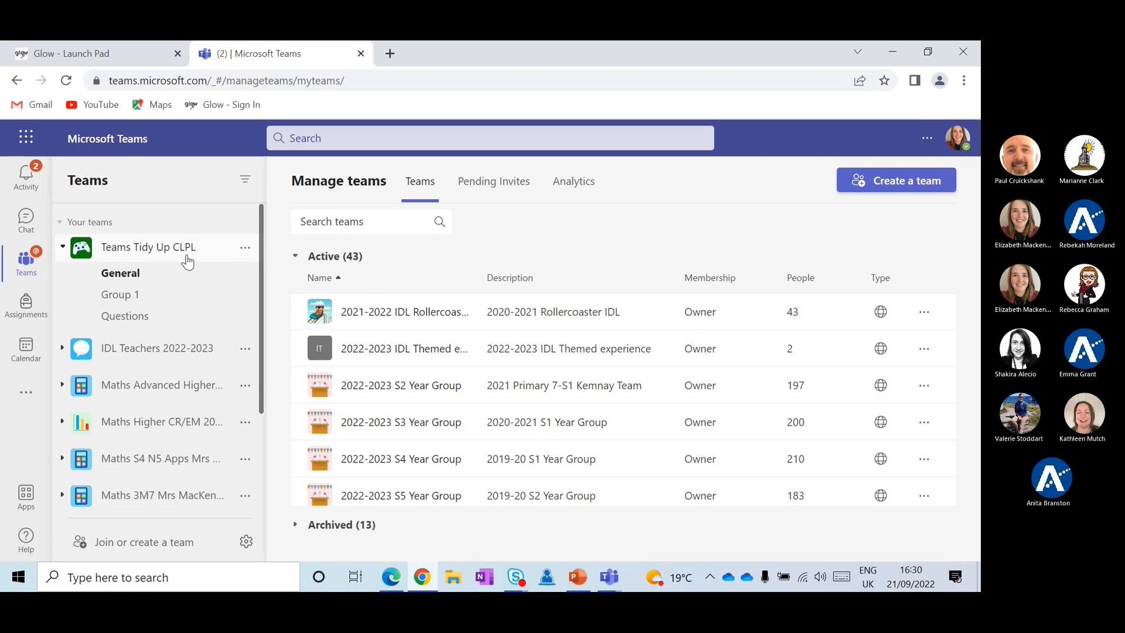
left_click(178, 275)
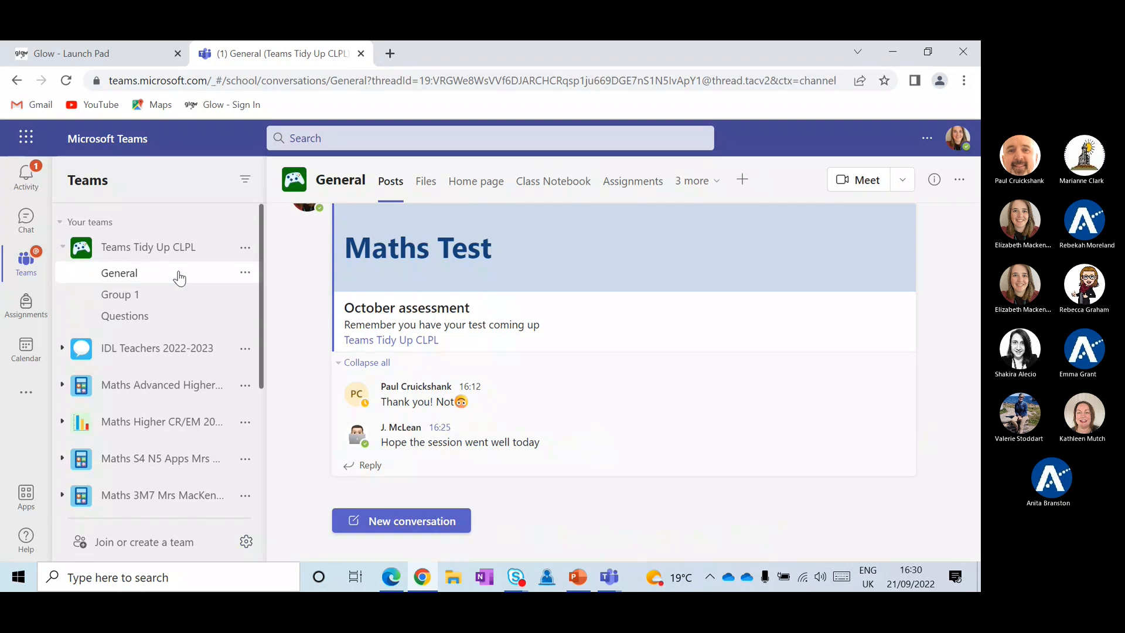
left_click(244, 351)
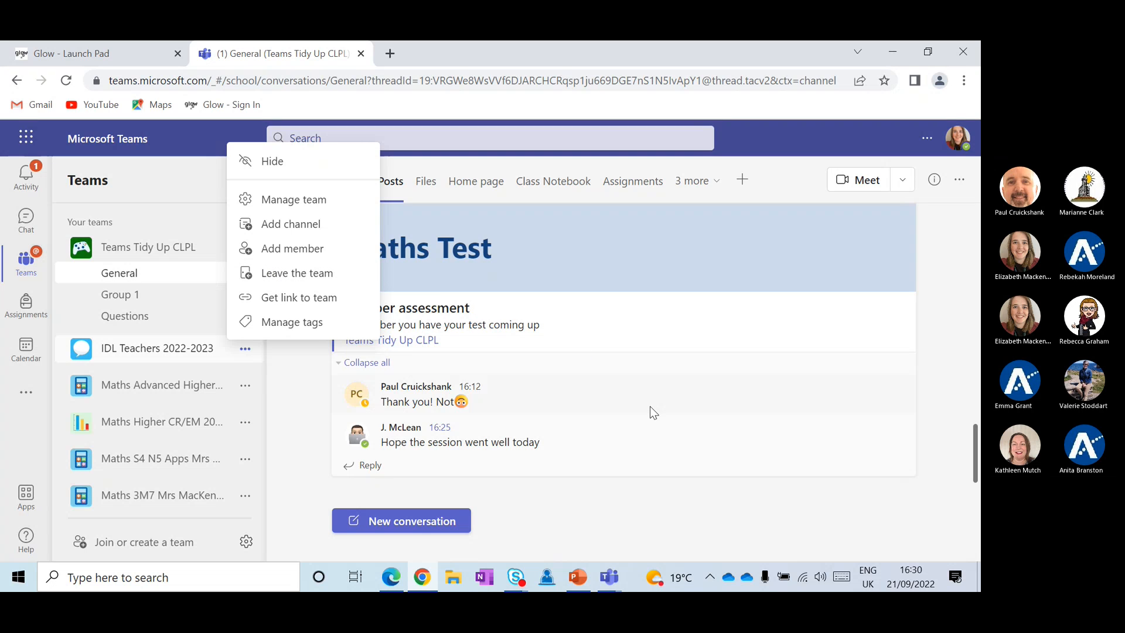
left_click(667, 501)
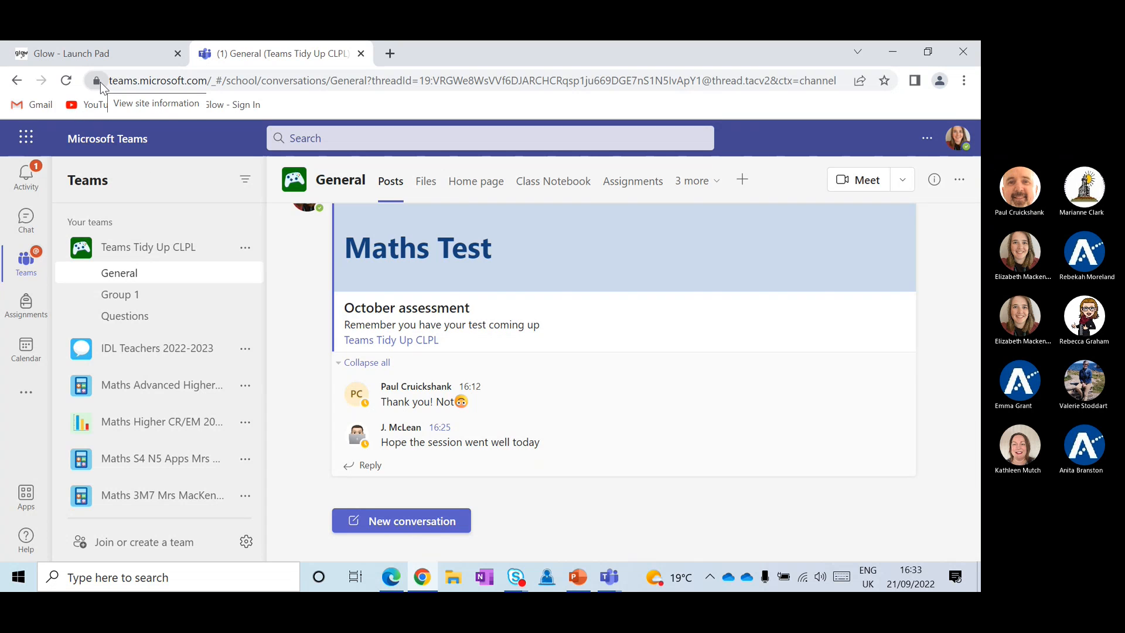
mouse_move(111, 55)
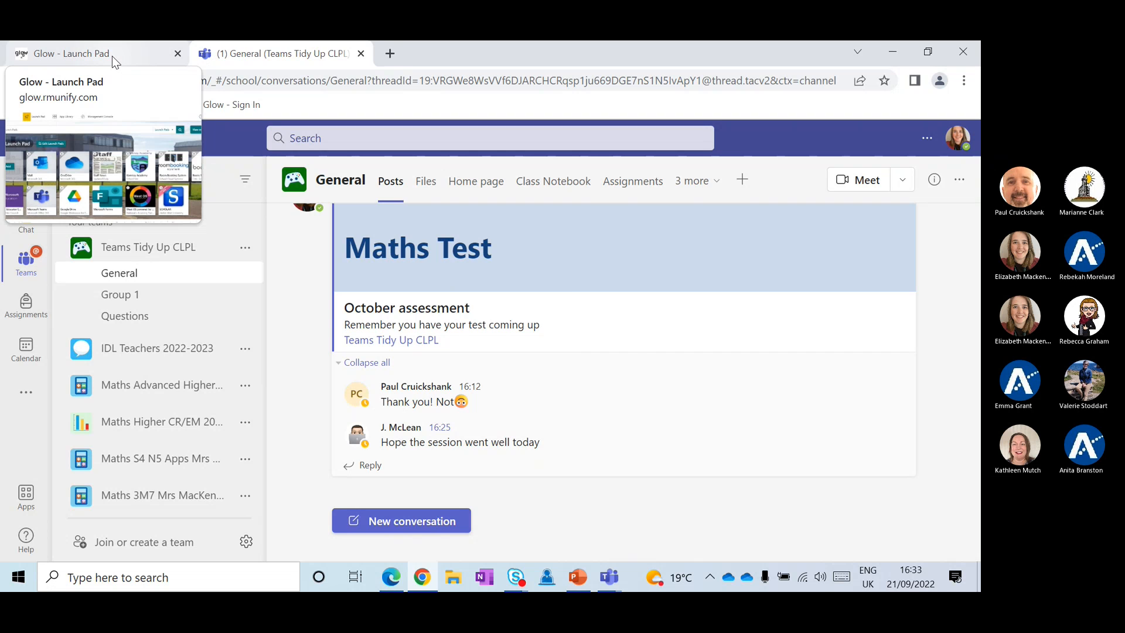
Copy the first student's username from the Glow Management Console's Student list and return to Teams
left_click(111, 55)
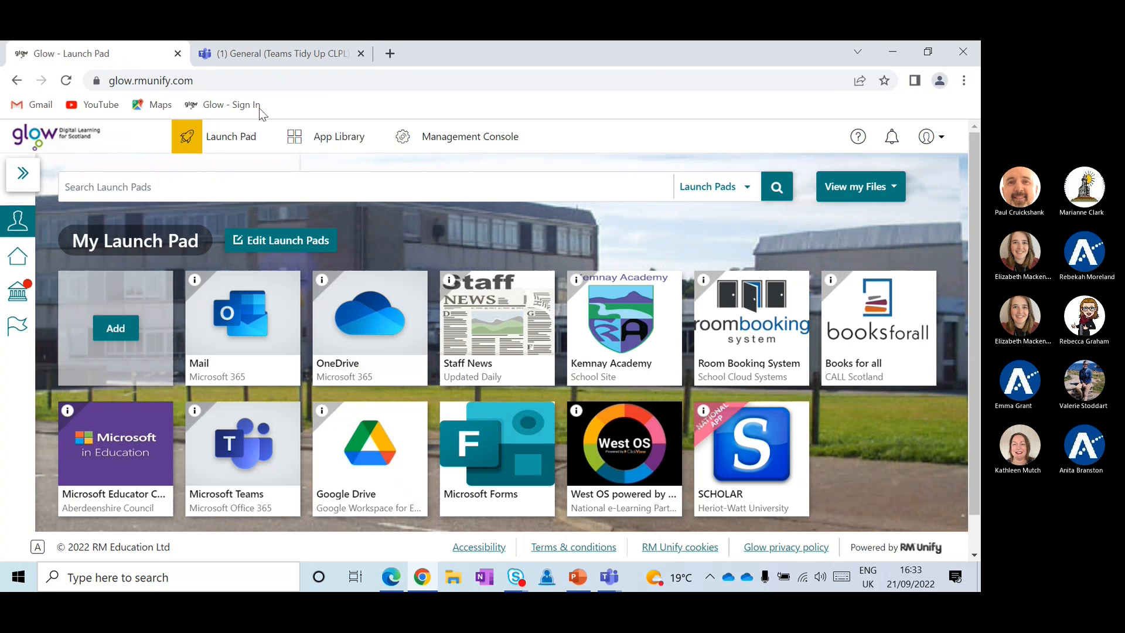
left_click(472, 142)
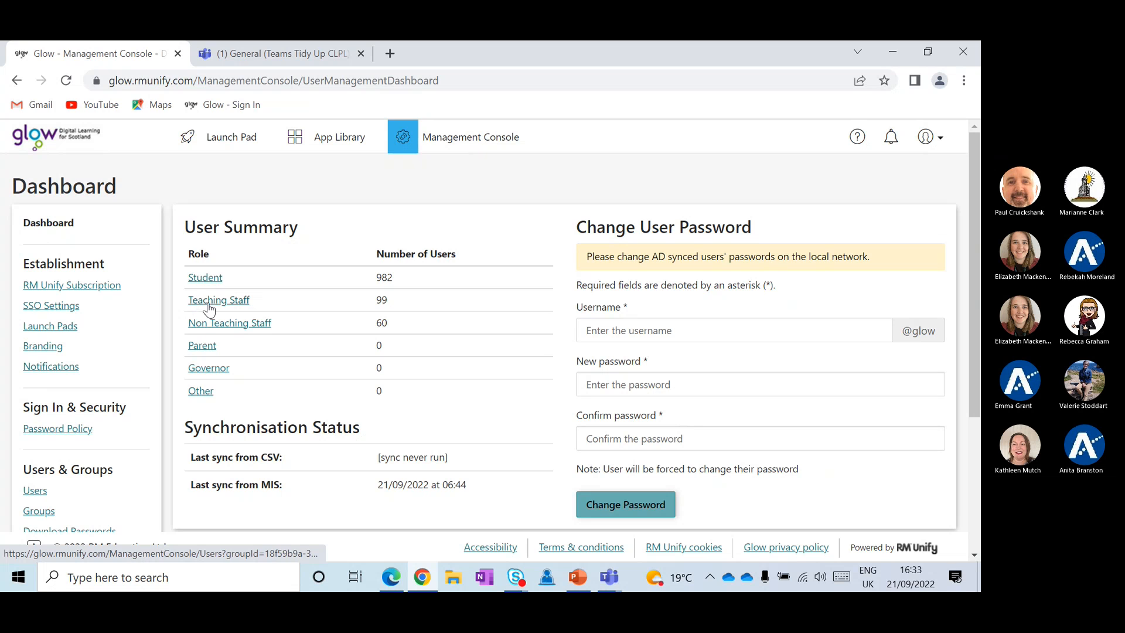
left_click(204, 279)
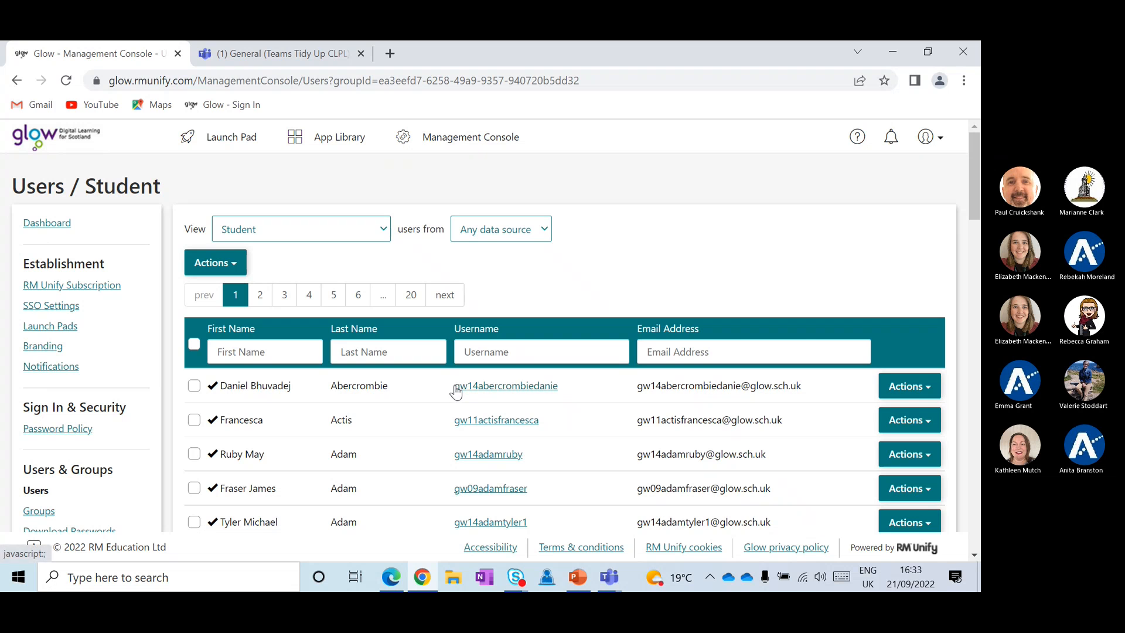
left_click_drag(454, 388, 576, 399)
key("ctrl+c")
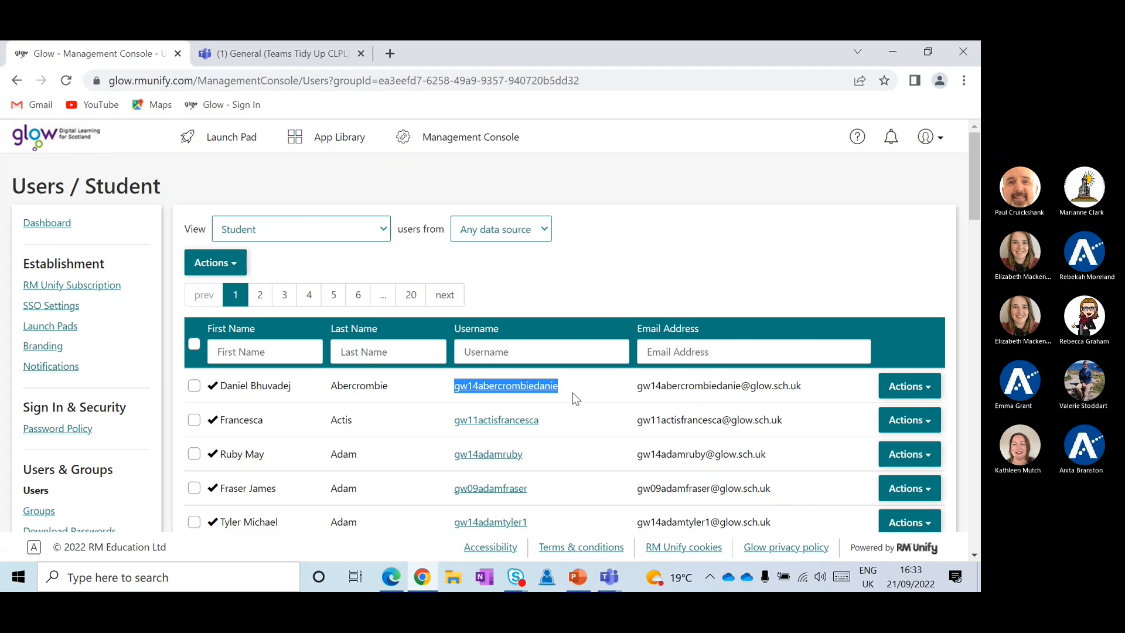
left_click(308, 52)
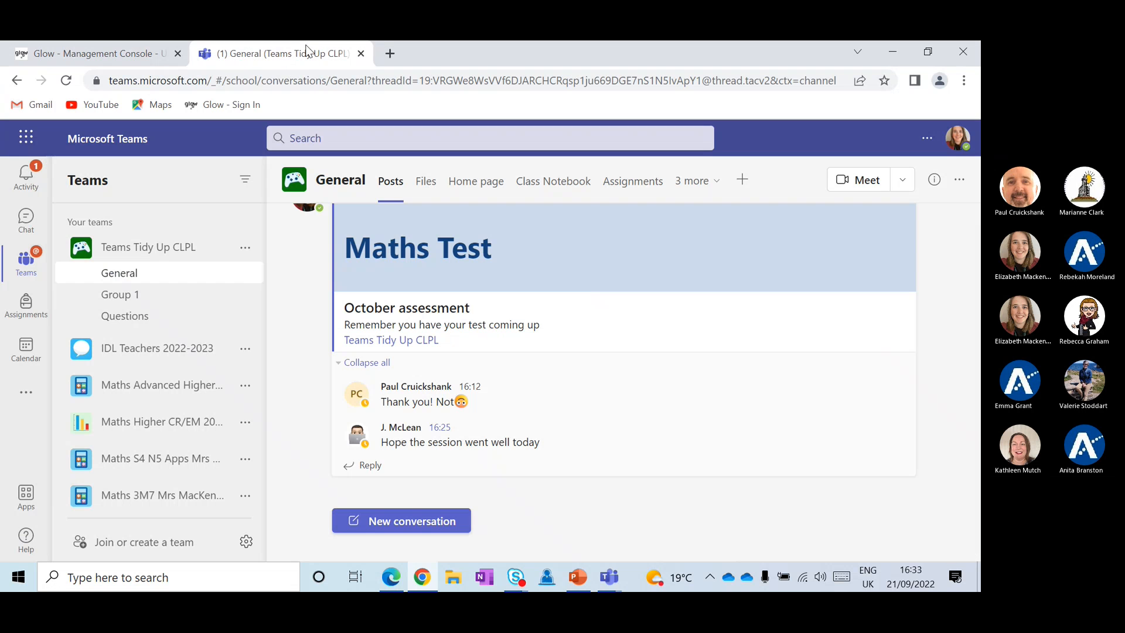
Open Add member for Teams Tidy Up CLPL, paste the copied username, then clear the search
left_click(245, 247)
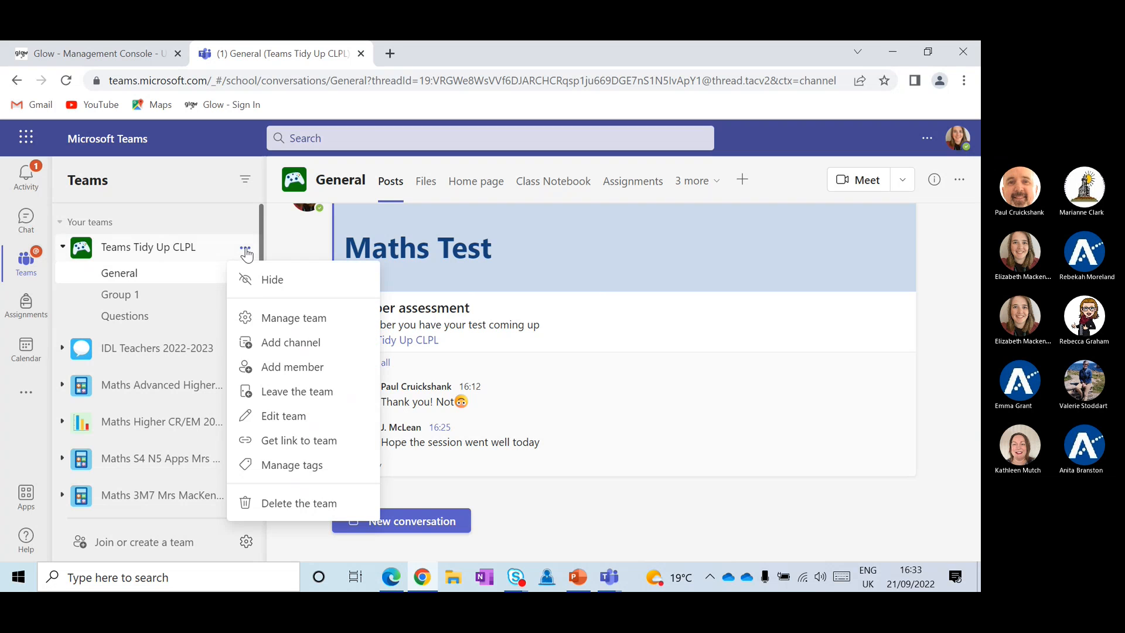
left_click(283, 367)
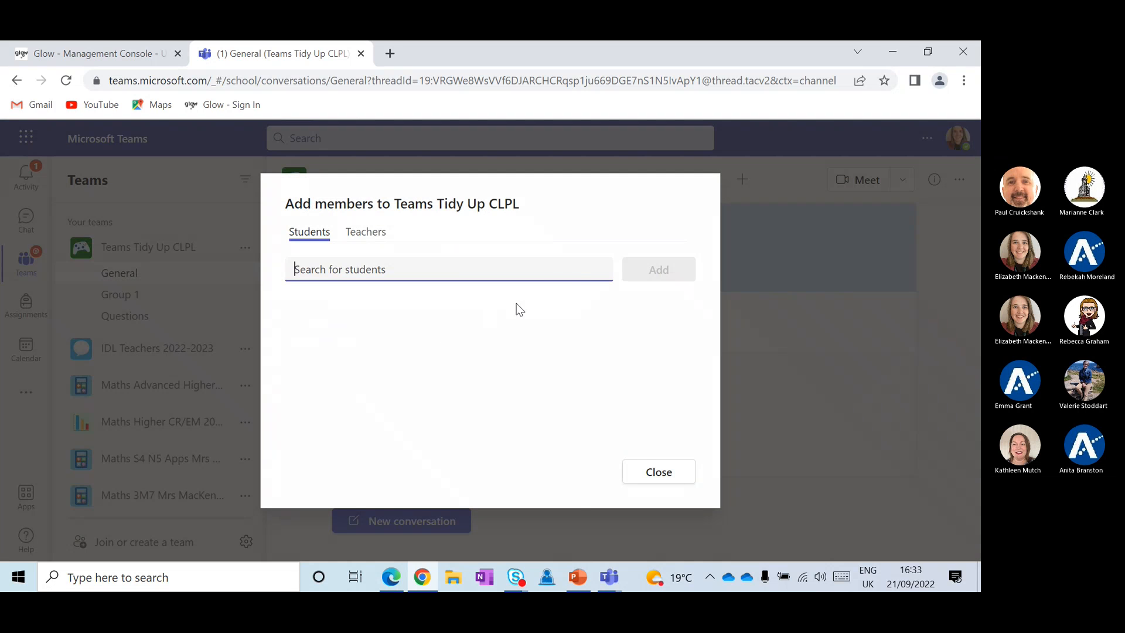
key("ctrl+v")
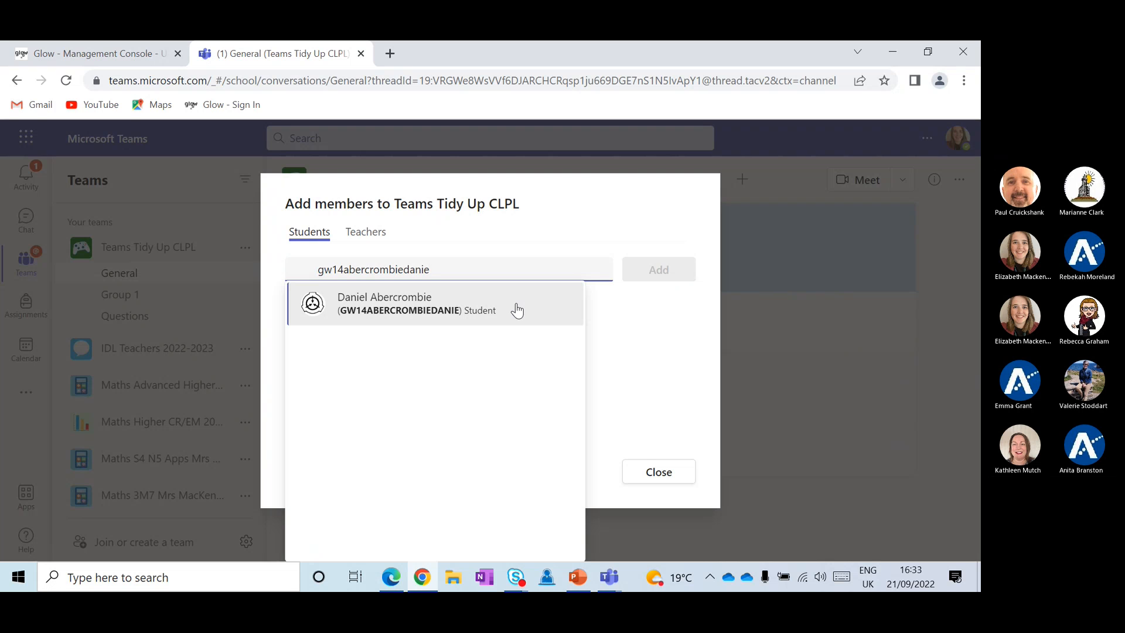
key("BackSpace")
key("BackSpace")
key("BackSpace")
key("BackSpace")
key("BackSpace")
key("BackSpace")
key("BackSpace")
key("BackSpace")
key("BackSpace")
key("BackSpace")
key("BackSpace")
key("BackSpace")
key("BackSpace")
key("BackSpace")
key("BackSpace")
key("BackSpace")
key("BackSpace")
key("BackSpace")
key("BackSpace")
key("BackSpace")
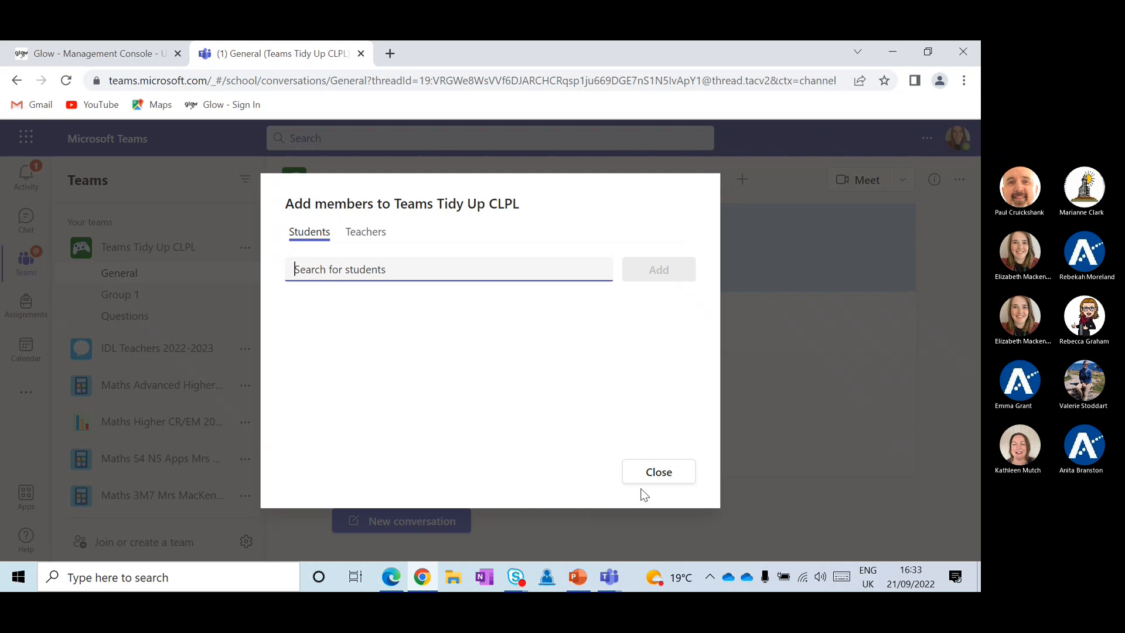
Close the add-members window and start the PowerPoint slide show on the Teams Tidy Up CLPL title slide
left_click(659, 473)
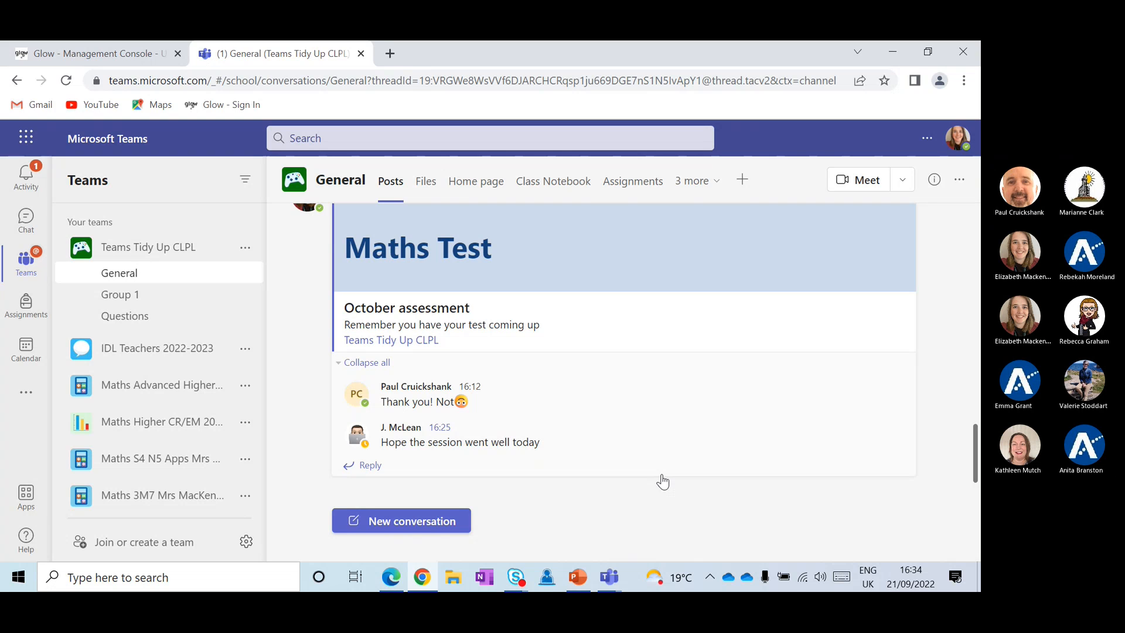
left_click(573, 573)
left_click(815, 553)
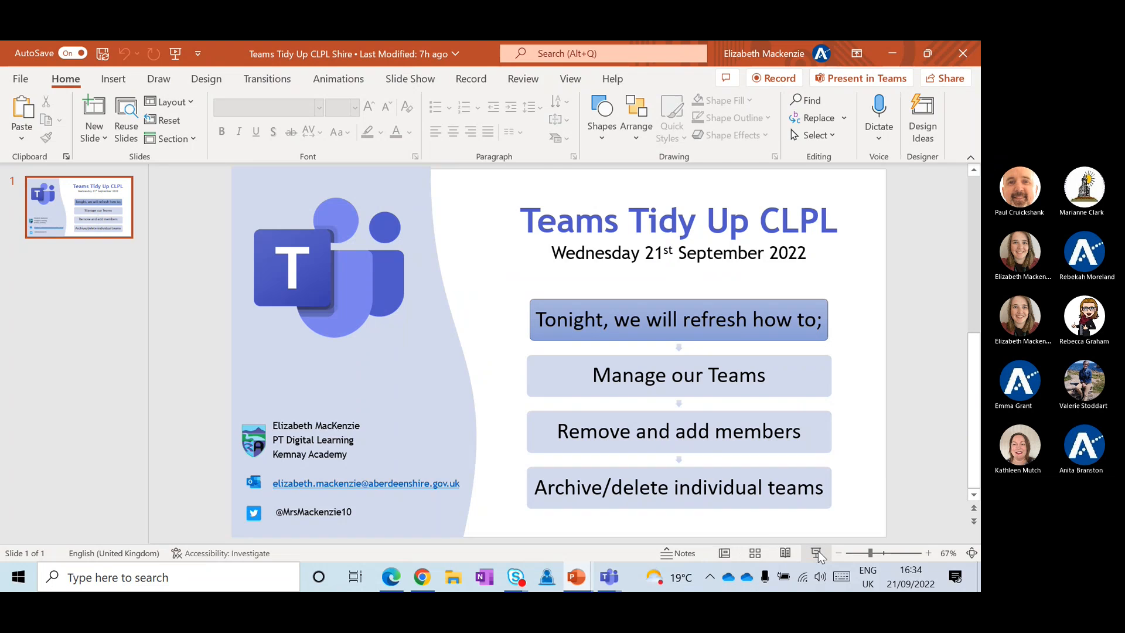
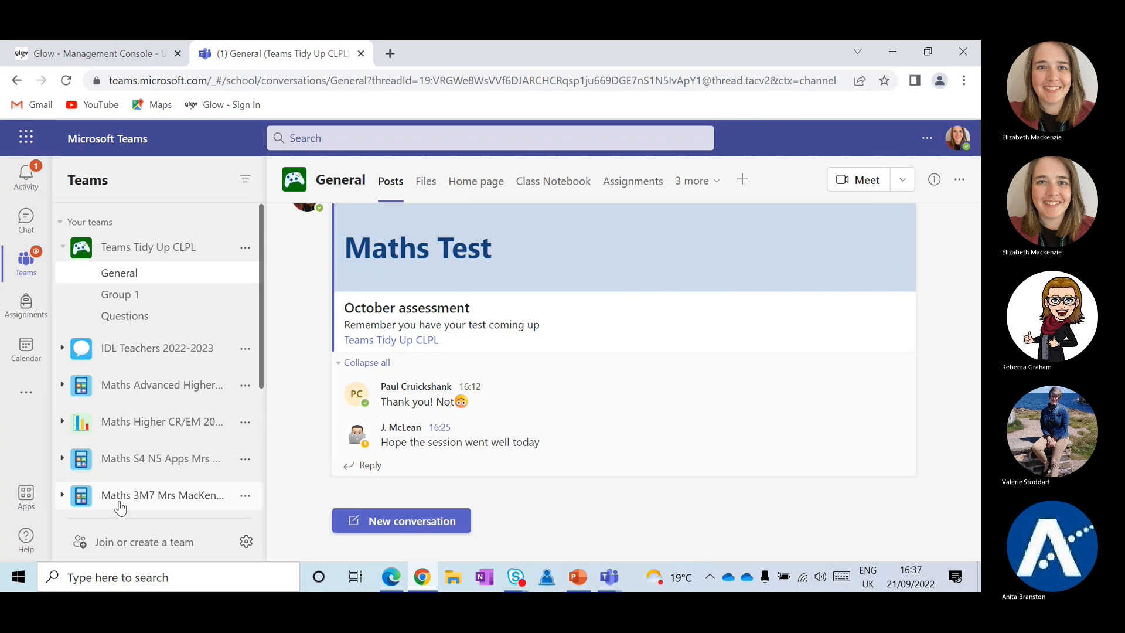
Create a Professional Learning Community team named 'Test 1' and continue to adding people
left_click(124, 546)
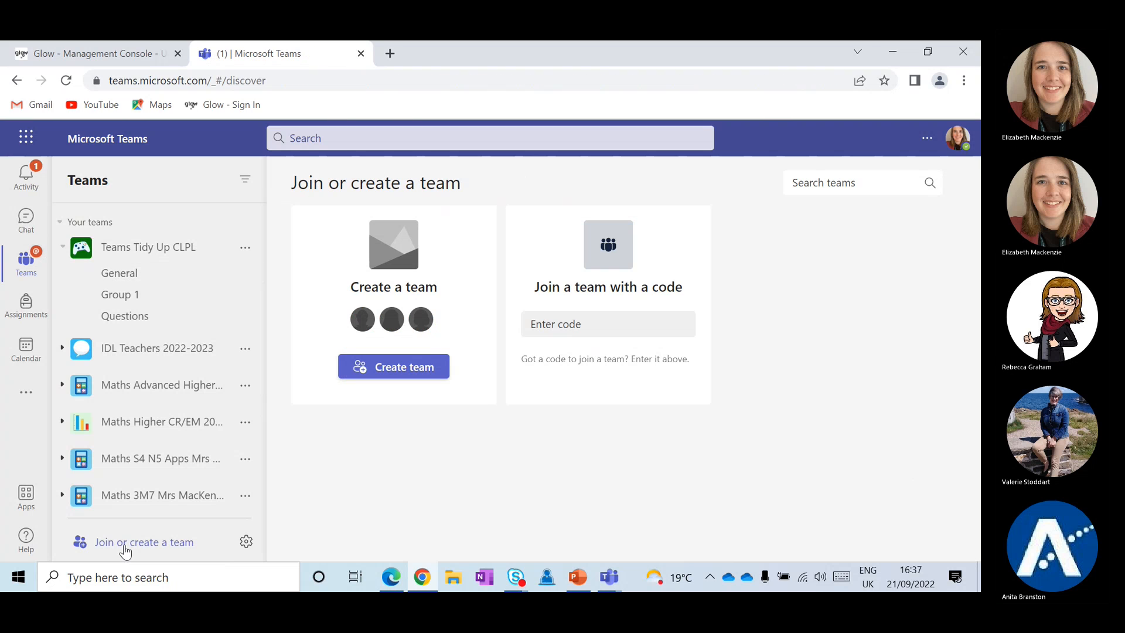
left_click(385, 369)
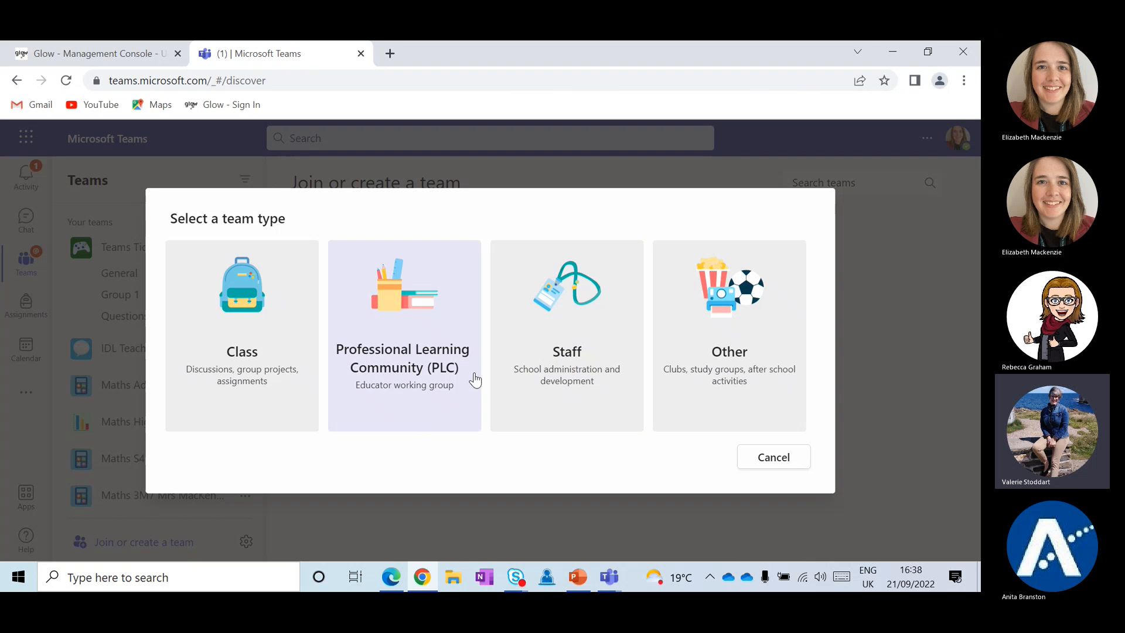
left_click(425, 380)
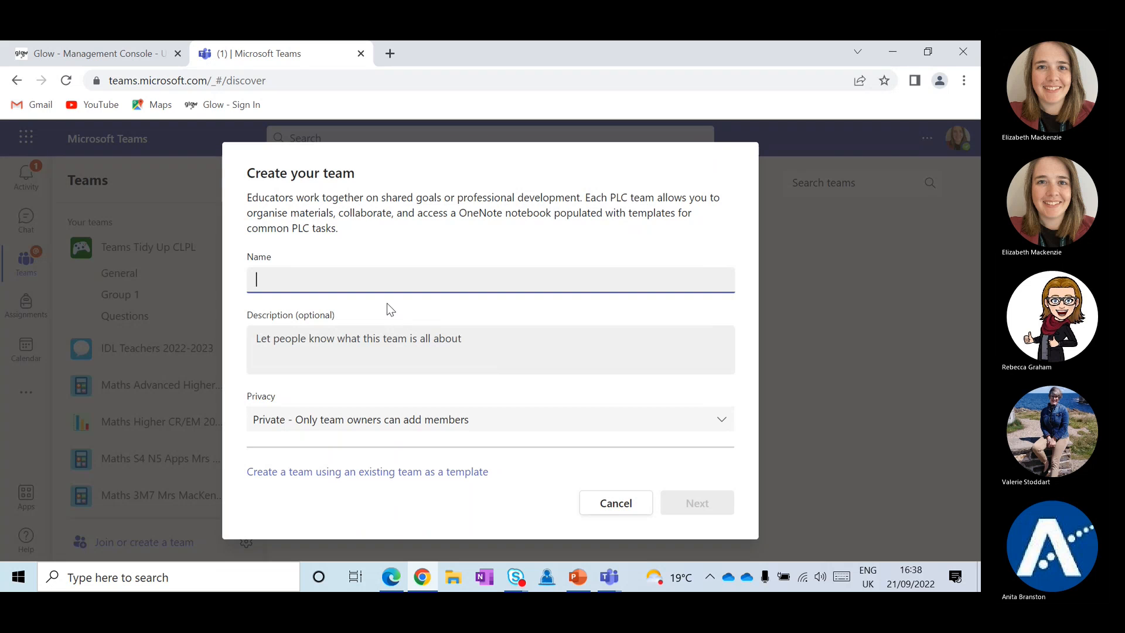
type("Test 1")
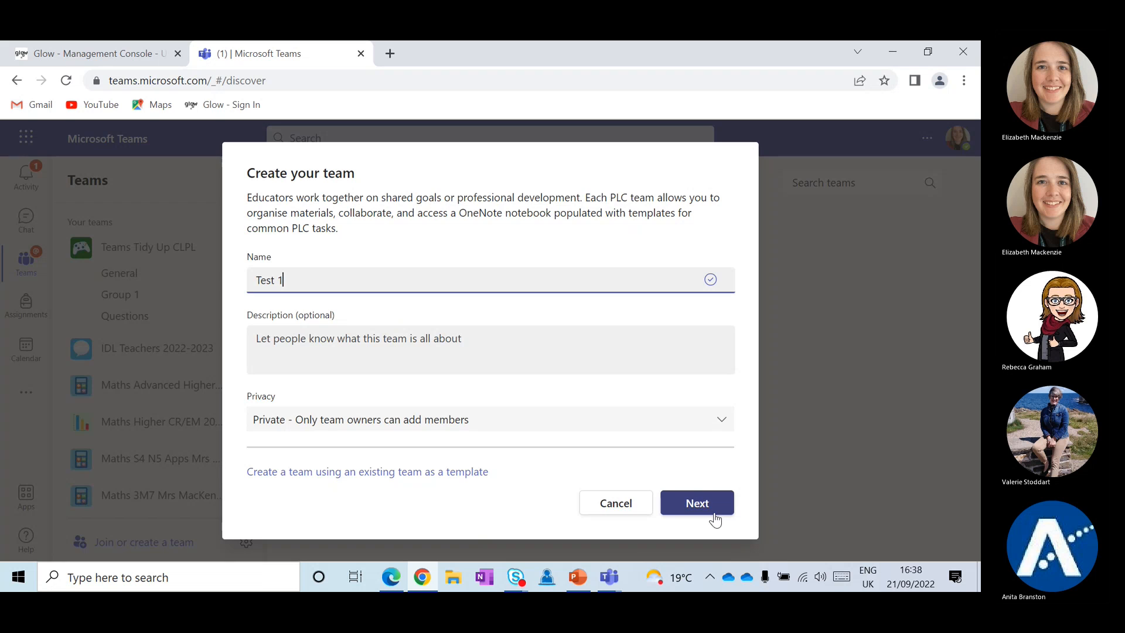
left_click(709, 509)
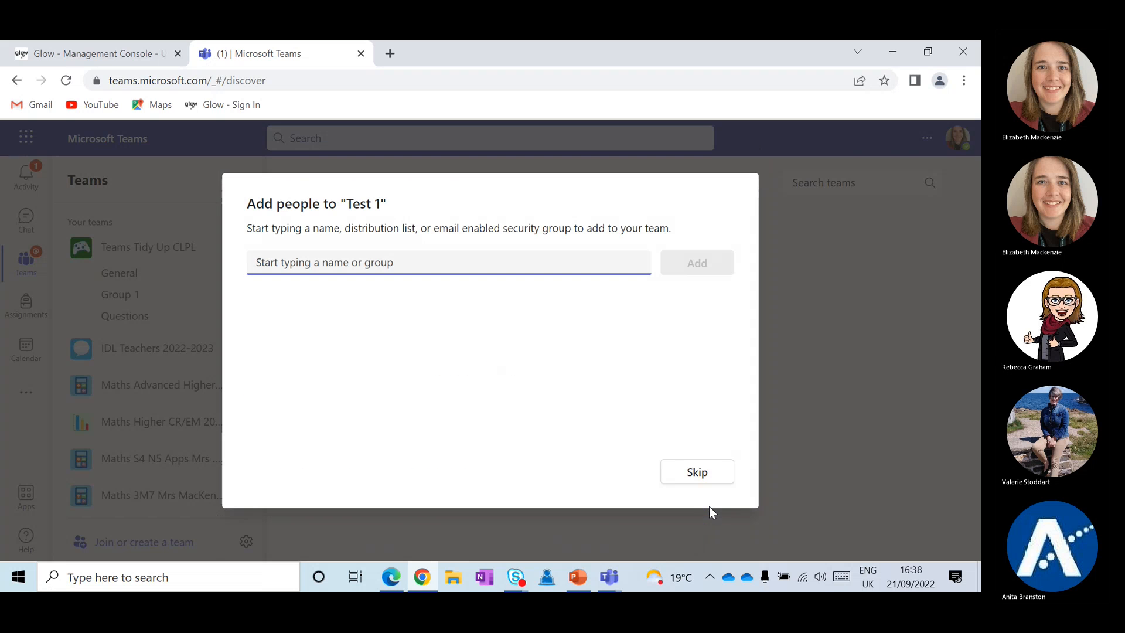
Skip adding people to Test 1, then open its Add member window and close it empty
left_click(685, 472)
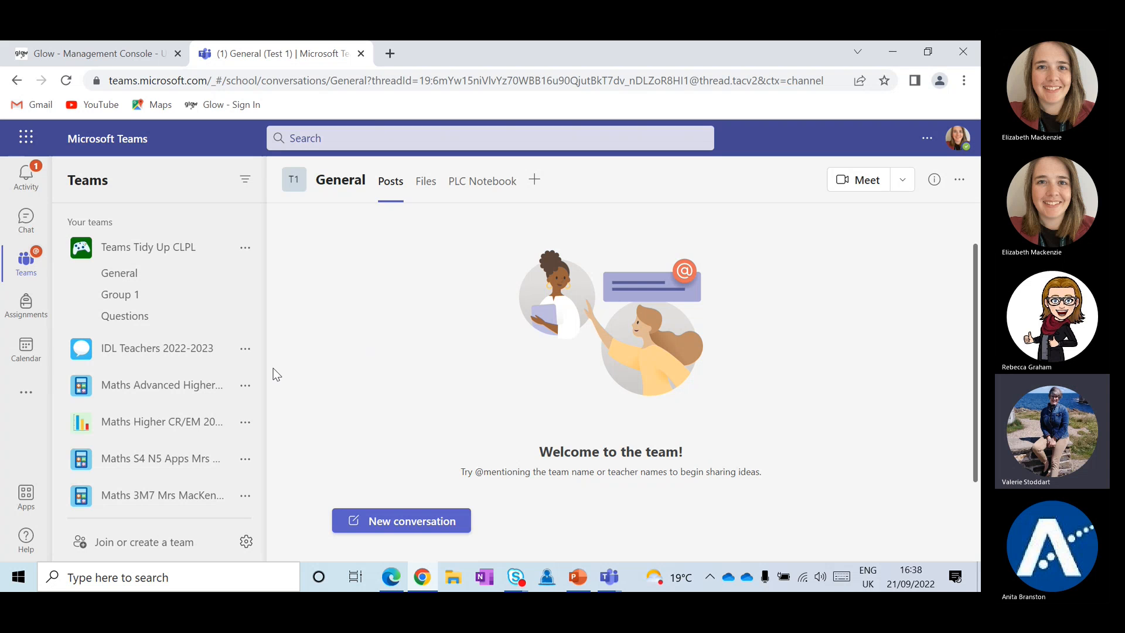
scroll(134, 365, "down", 5)
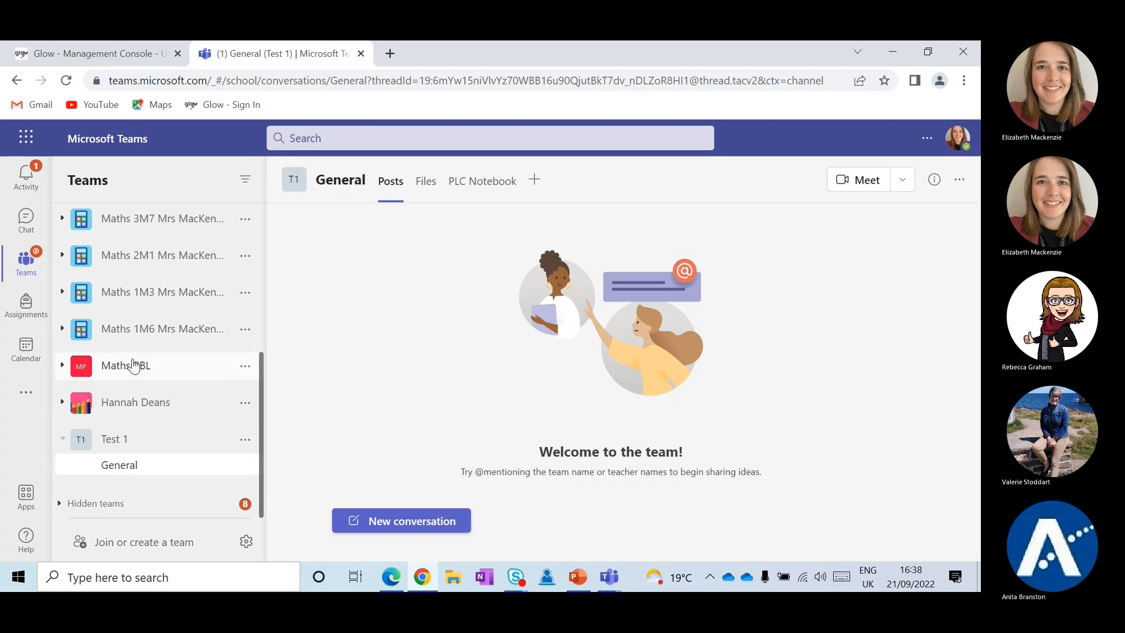
left_click(245, 444)
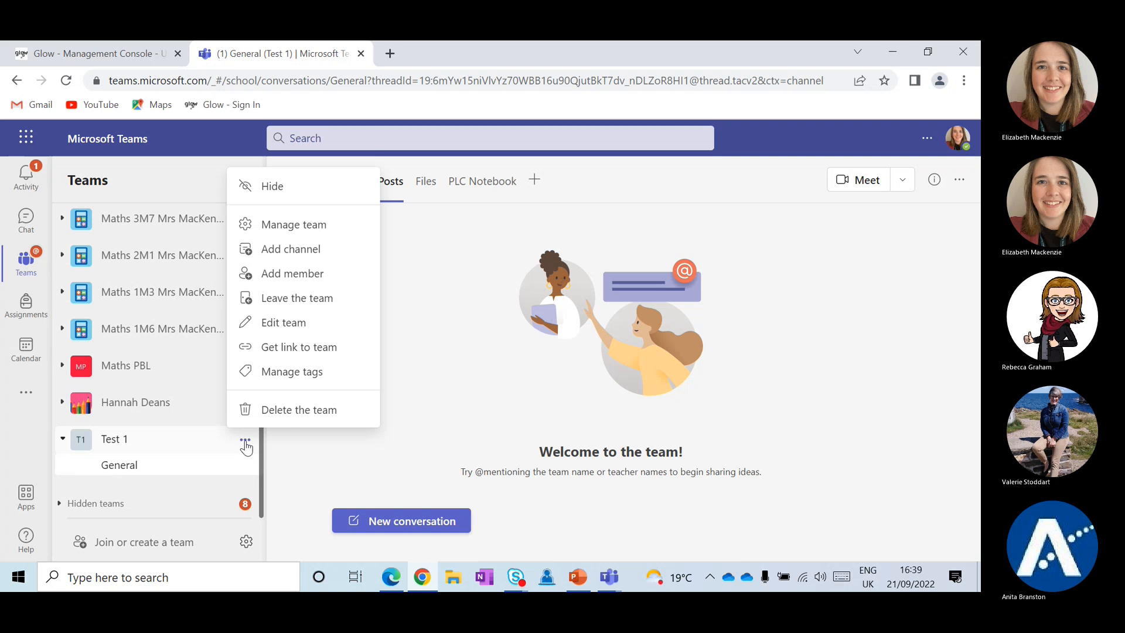
left_click(265, 274)
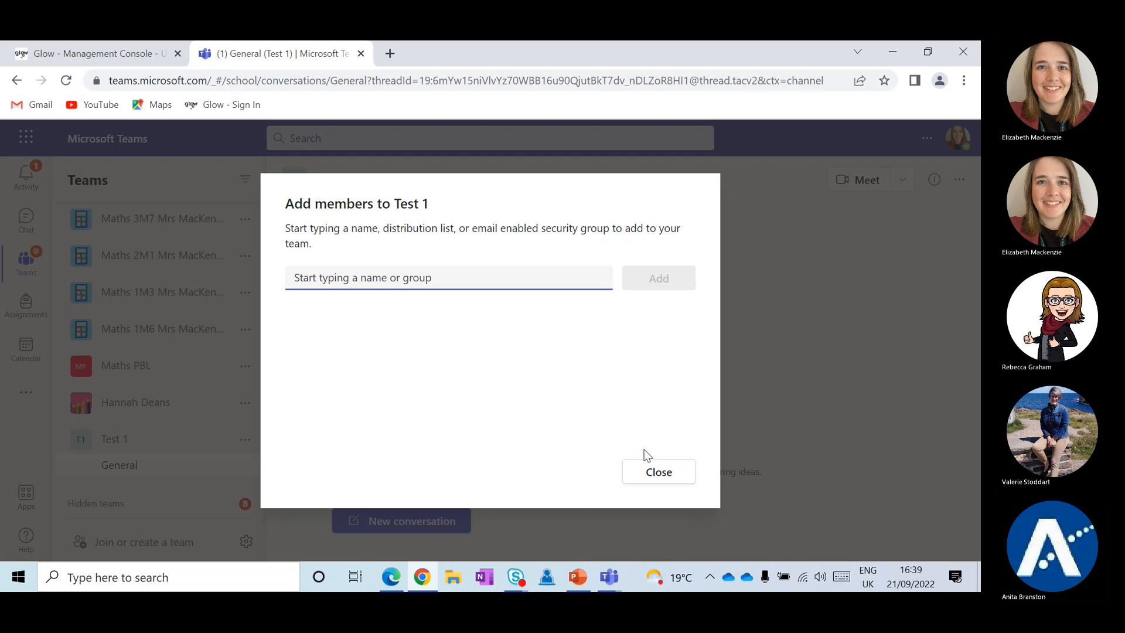
left_click(650, 476)
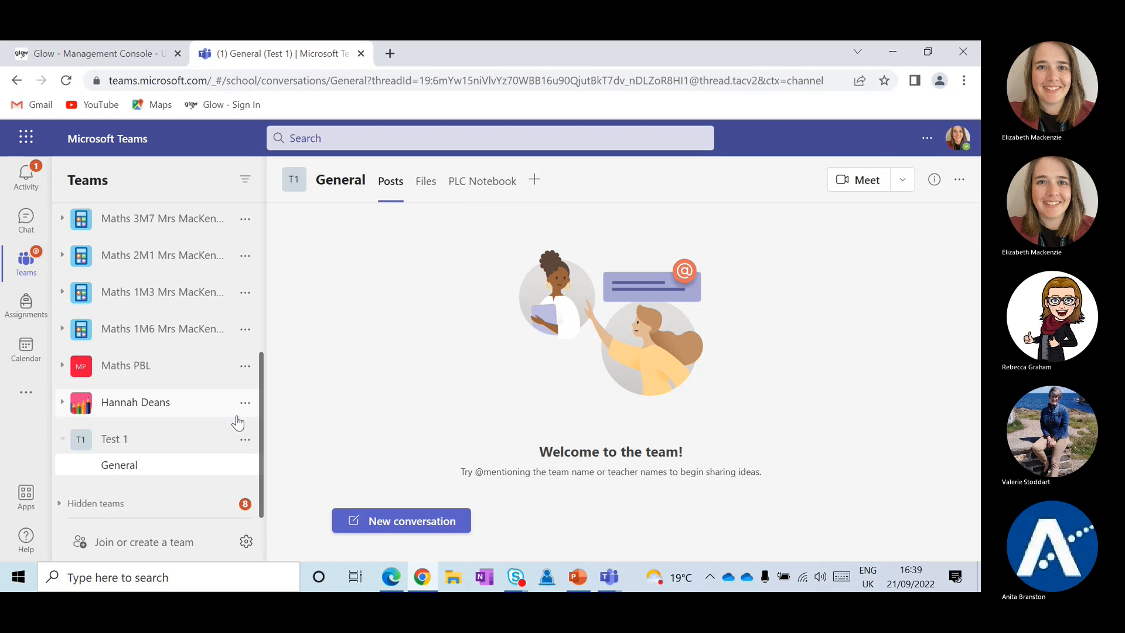
Dismiss Test 1's options menu and go back to Join or create a team
left_click(245, 440)
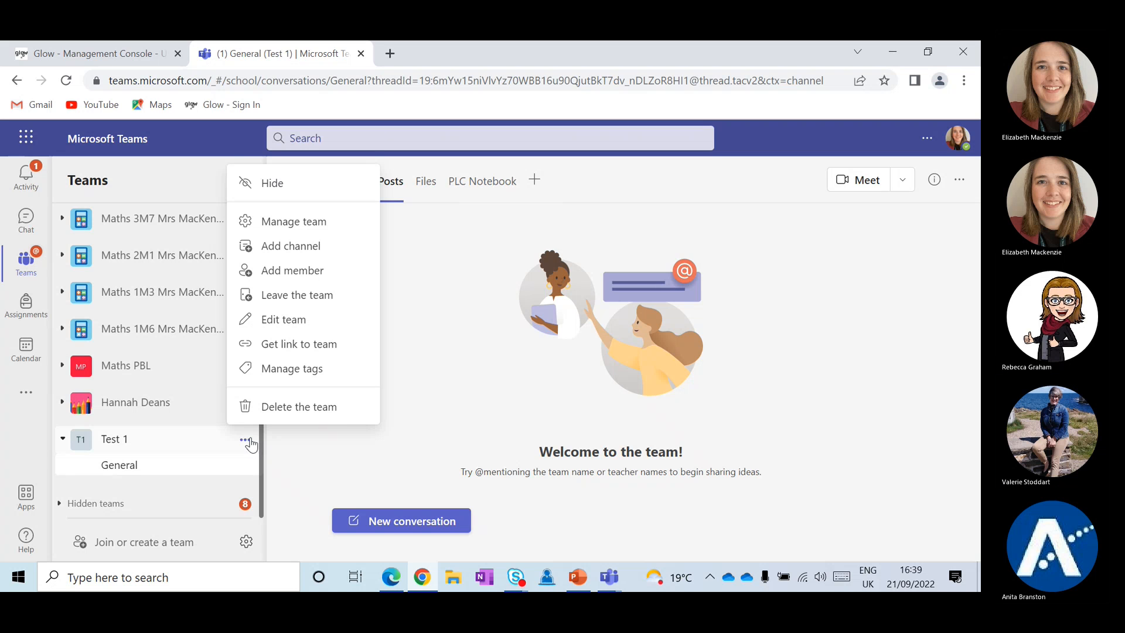
left_click(494, 391)
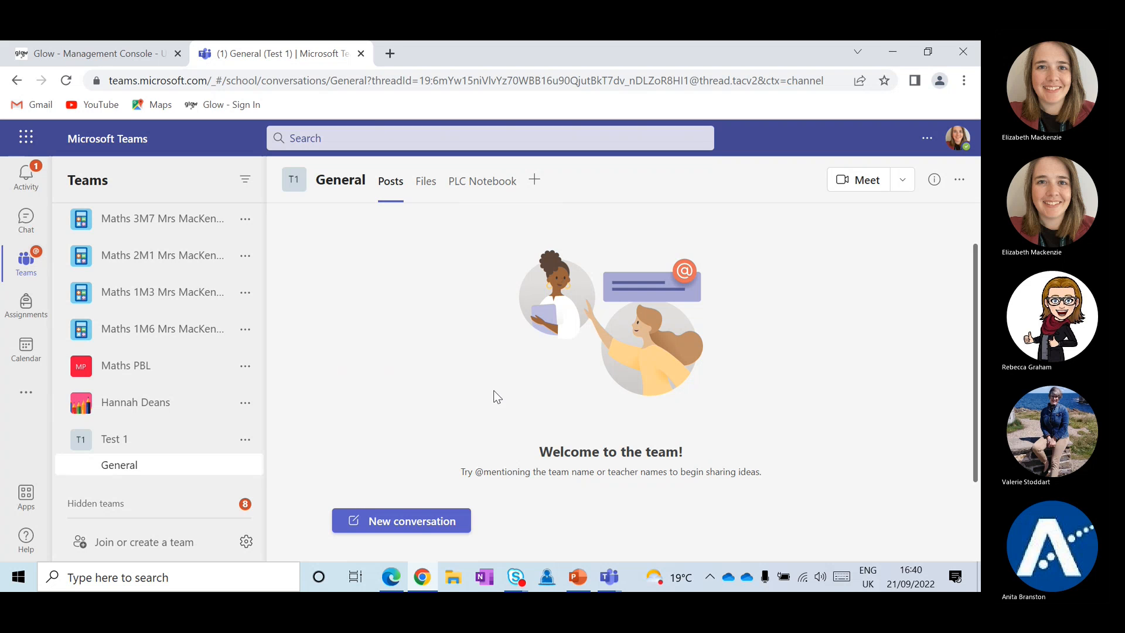
left_click(117, 543)
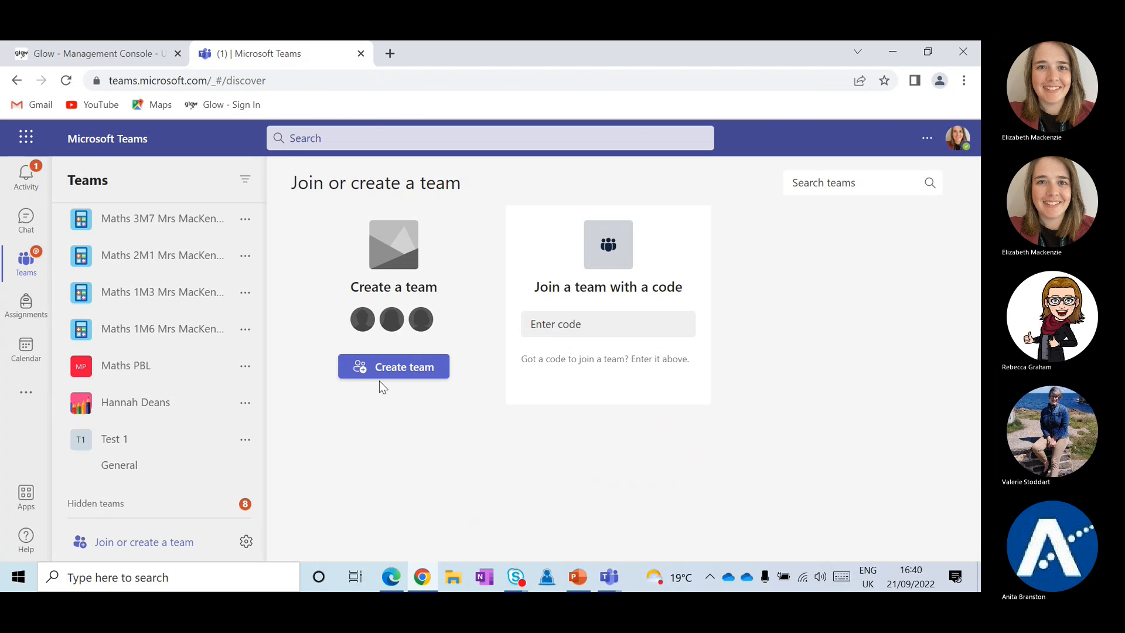
Create a Staff team named 'Test 2' and skip adding people, landing on its General posts
left_click(388, 368)
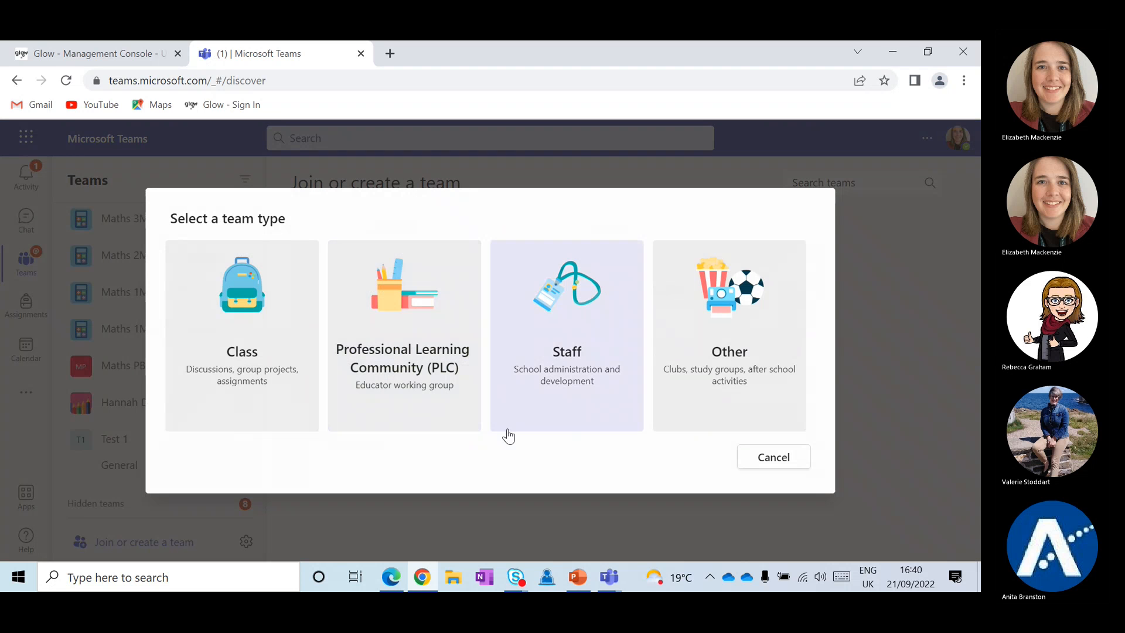
left_click(565, 365)
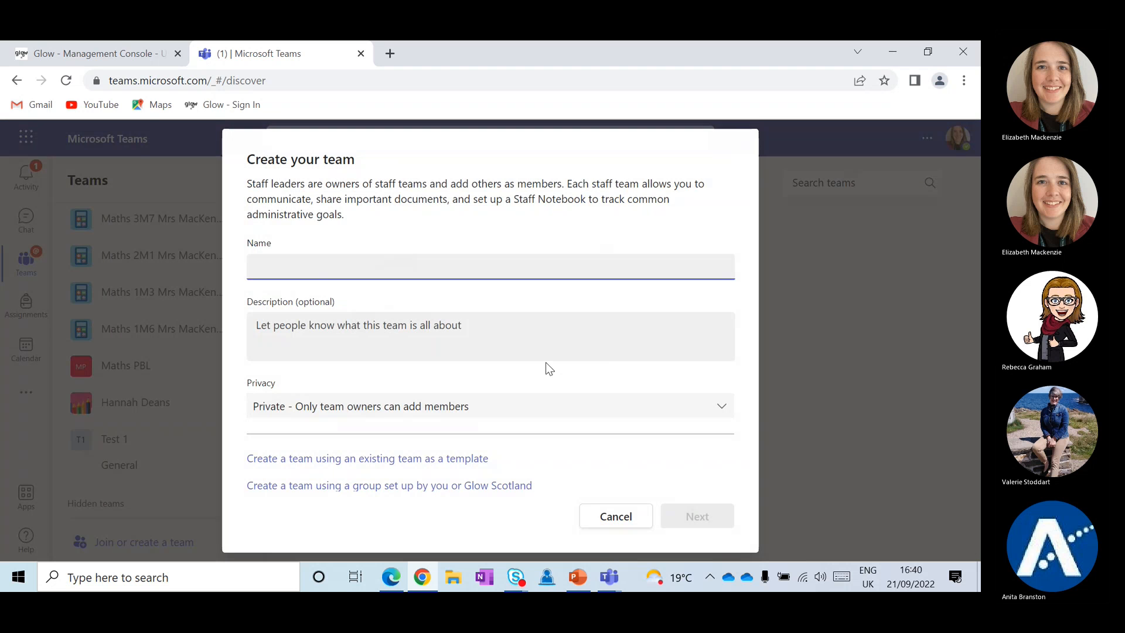
type("Test 2")
right_click(688, 515)
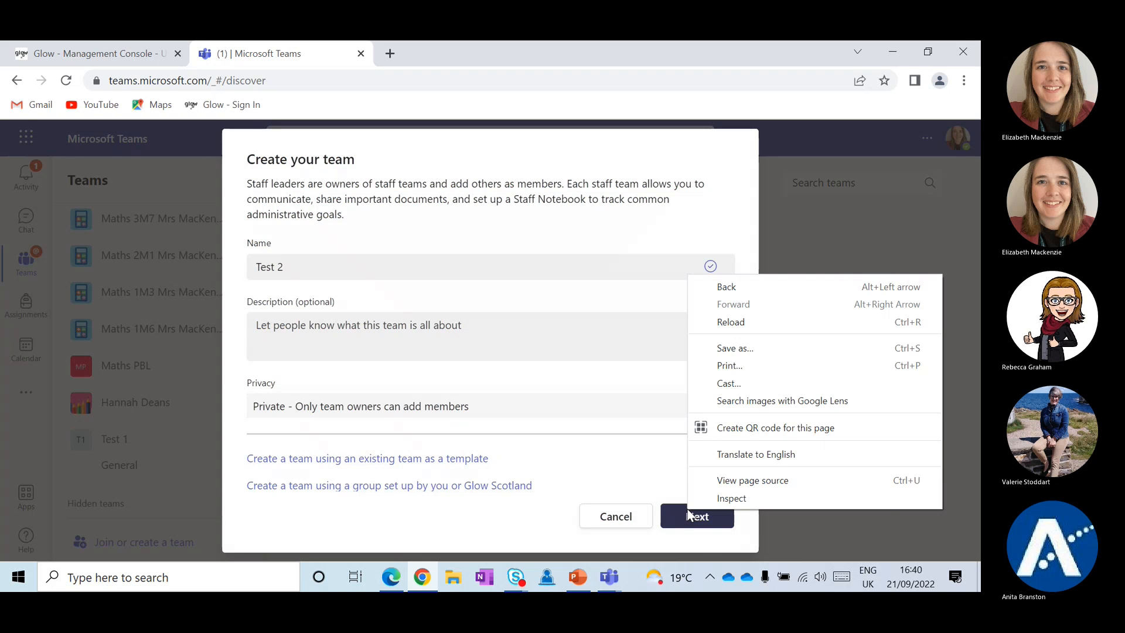
left_click(663, 510)
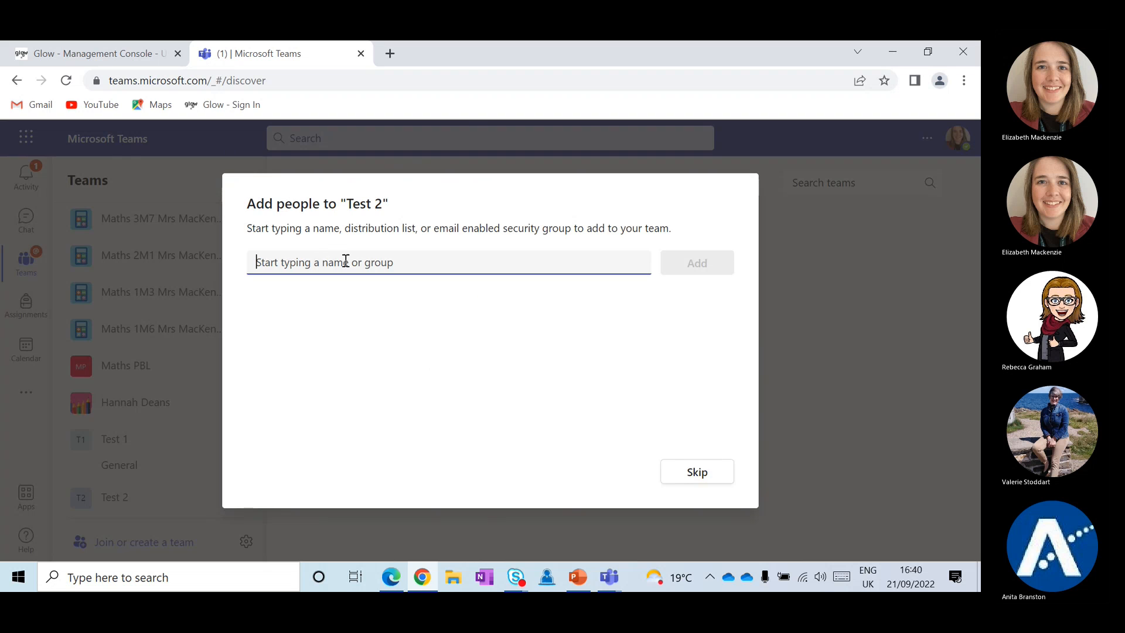
left_click(698, 472)
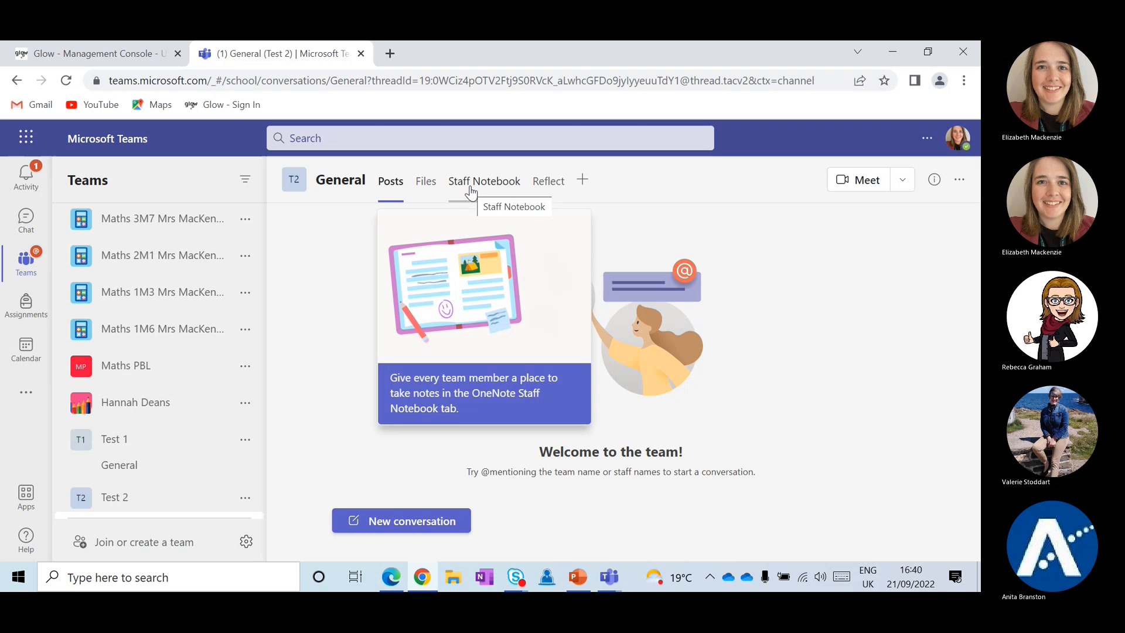
Open Test 2's Reflect tab, retry after its loading error, then reload the tab to show check-ins
left_click(546, 182)
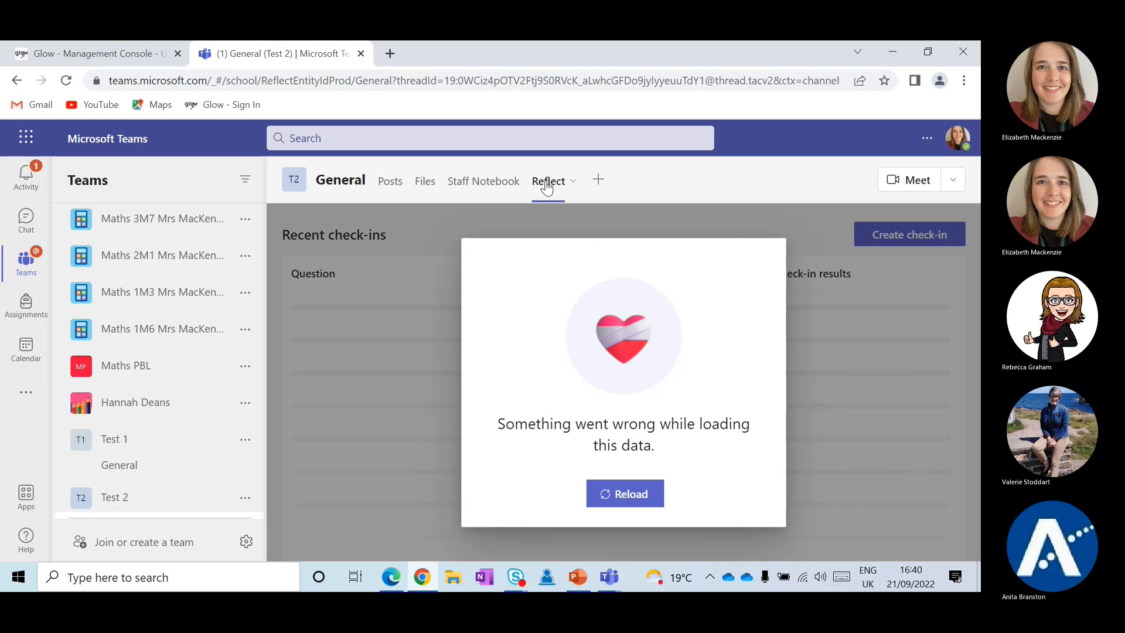
right_click(615, 485)
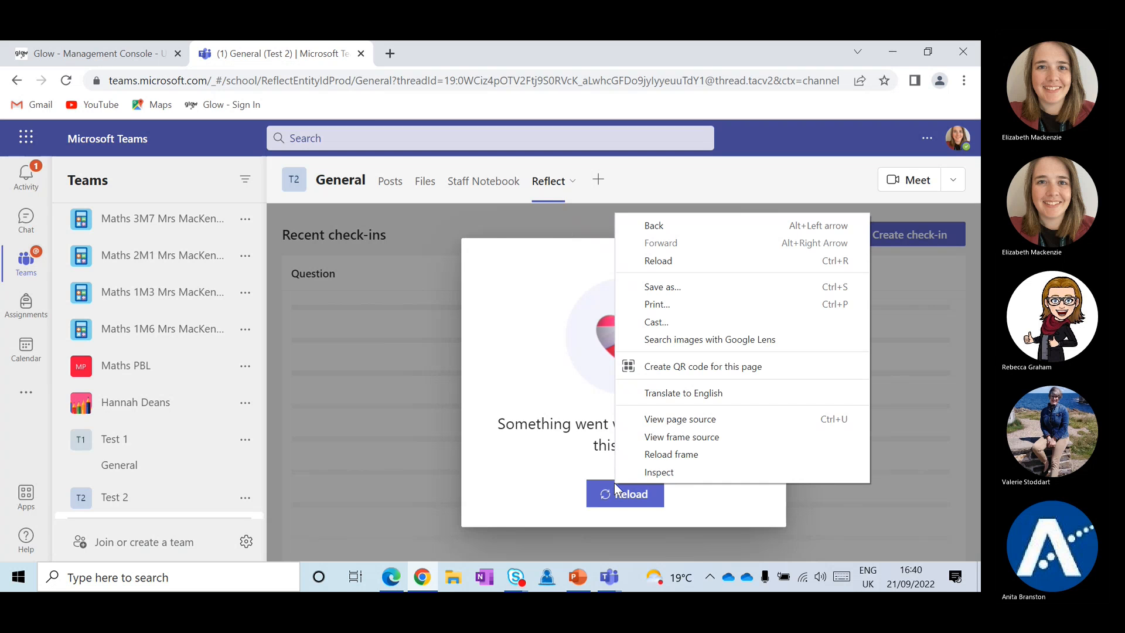
left_click(614, 483)
right_click(613, 494)
left_click(614, 494)
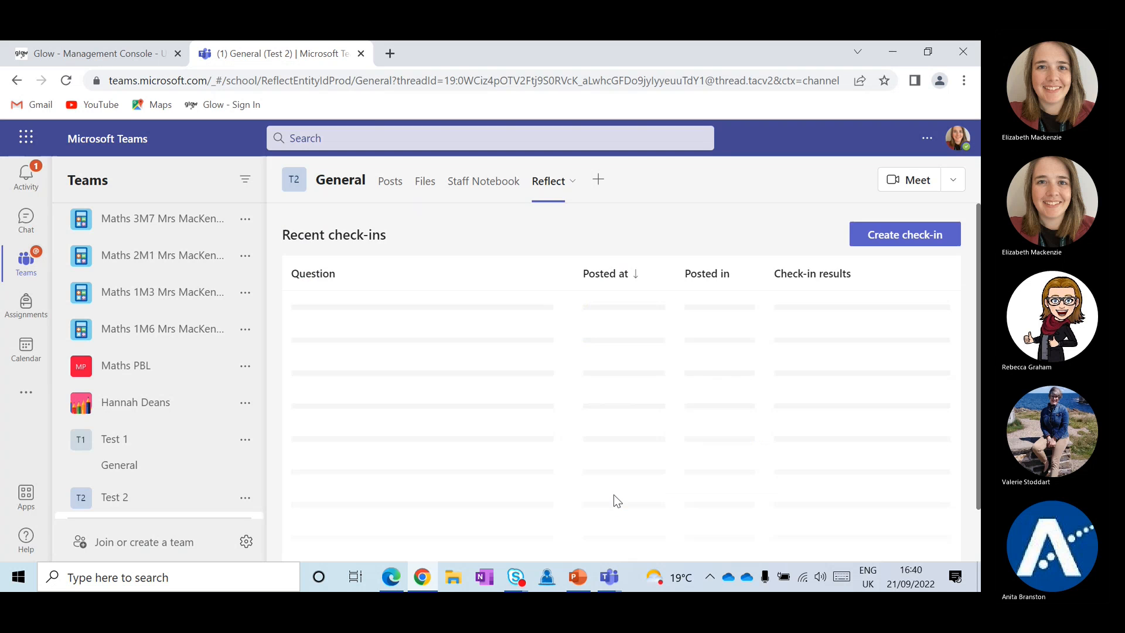
left_click(614, 497)
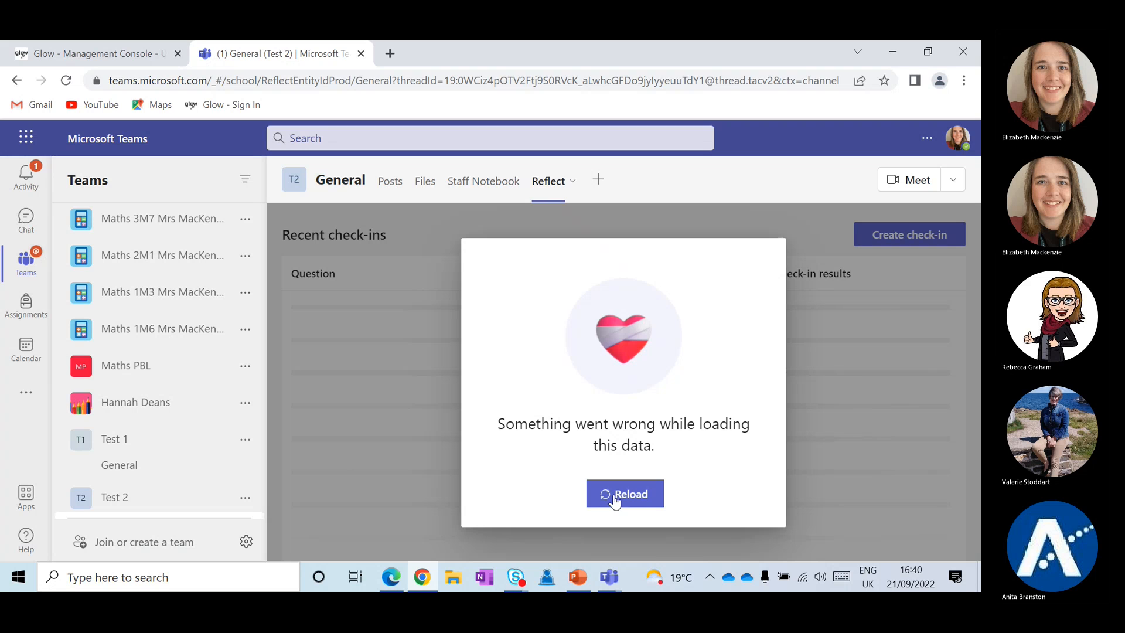
left_click(570, 184)
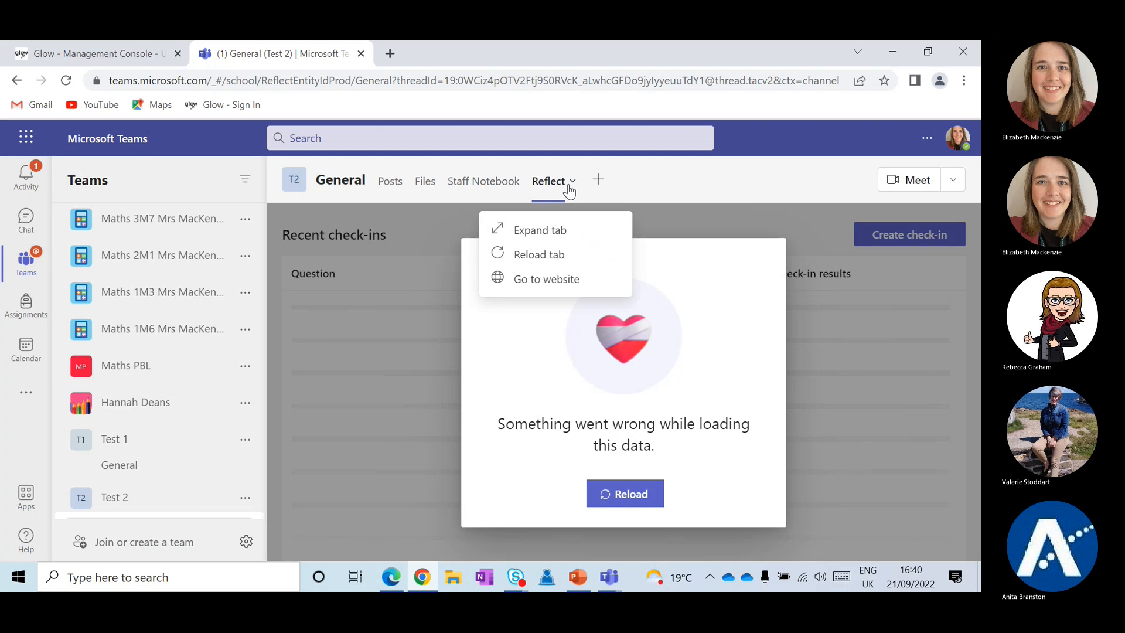
left_click(548, 261)
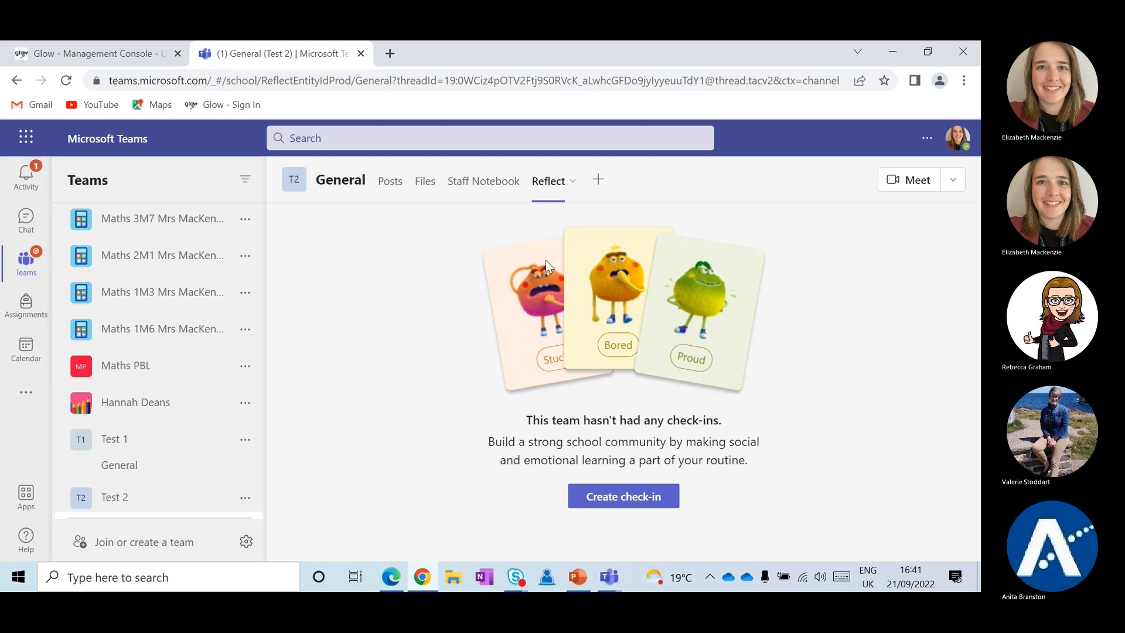
Post a customised 8-hour check-in 'How are you feeling about using Teams?' to General
left_click(586, 498)
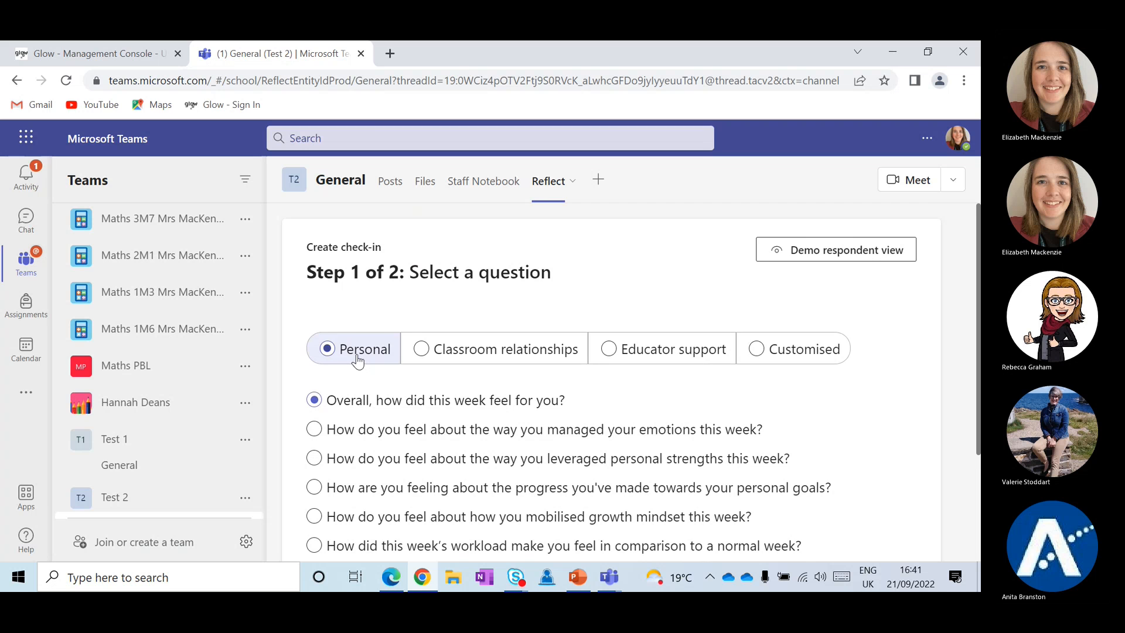
scroll(357, 359, "down", 1)
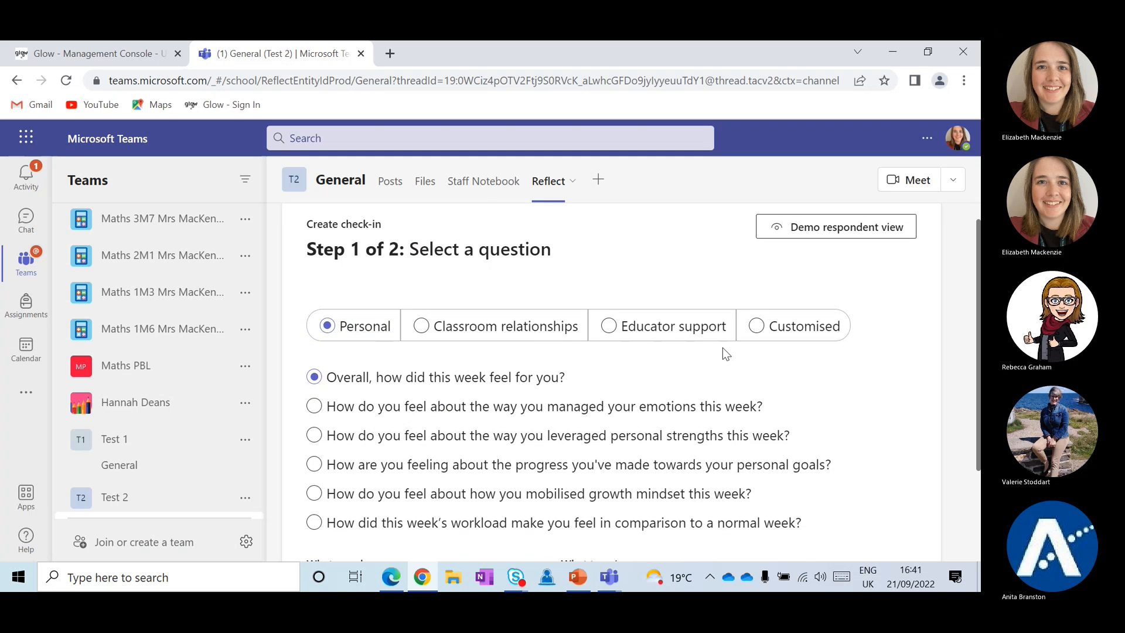
scroll(723, 347, "down", 3)
scroll(722, 347, "up", 3)
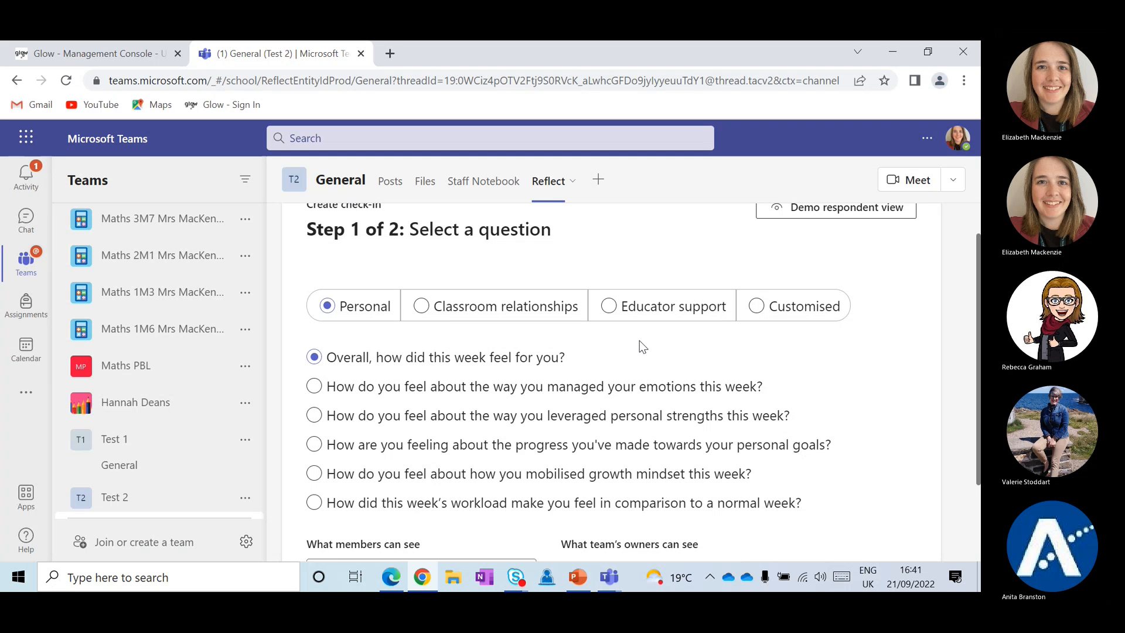
scroll(642, 346, "down", 1)
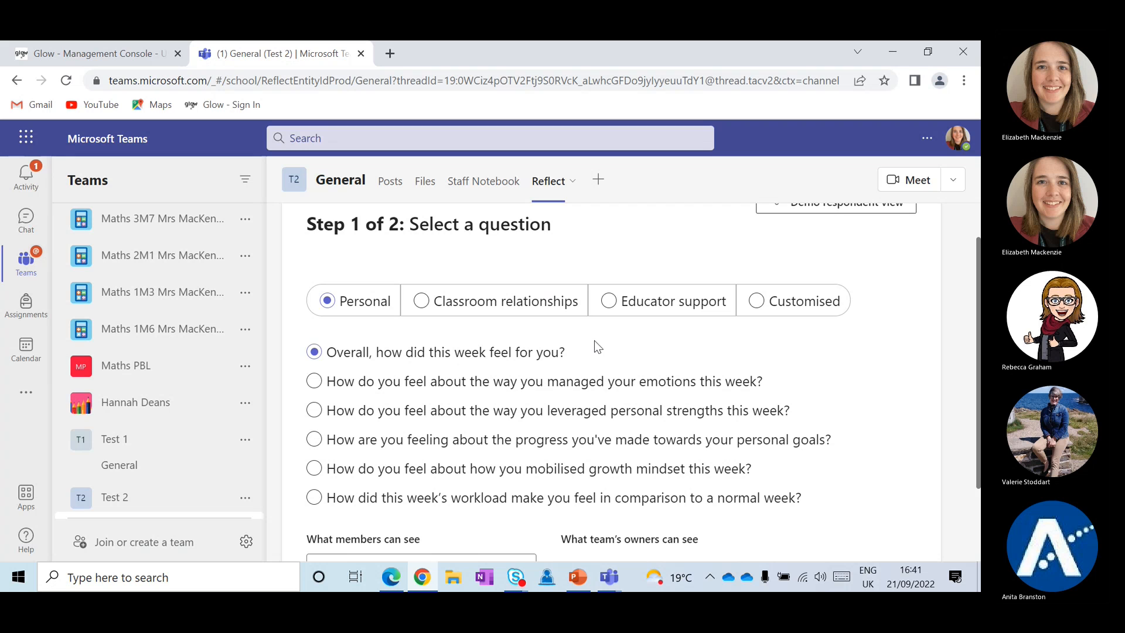
left_click(746, 309)
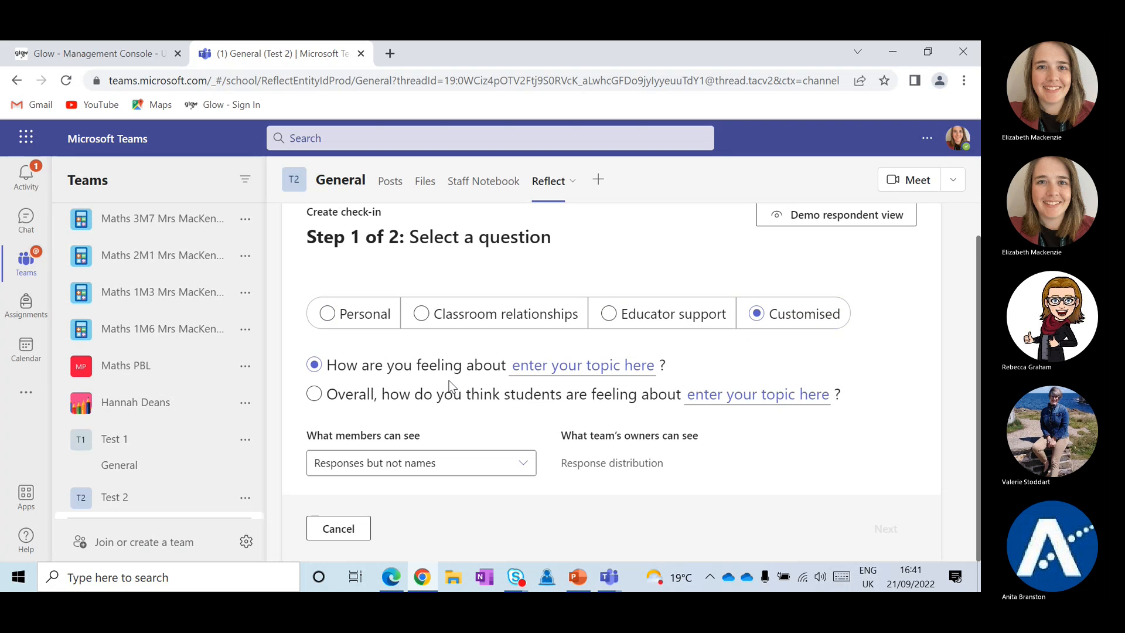
left_click(520, 370)
type("usin")
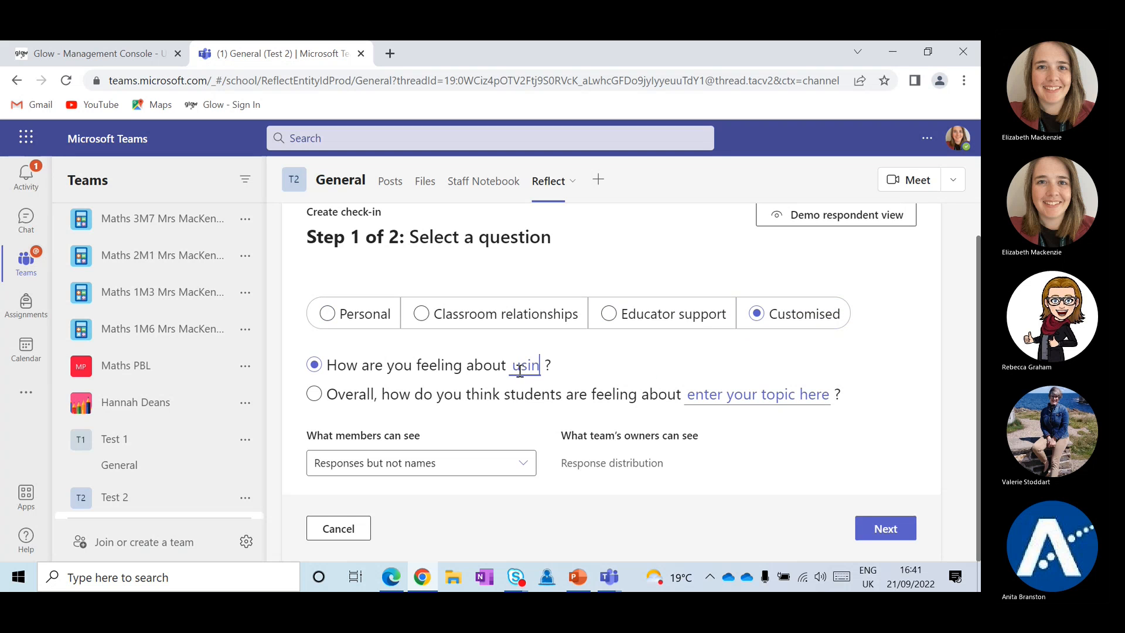
type("g Teams")
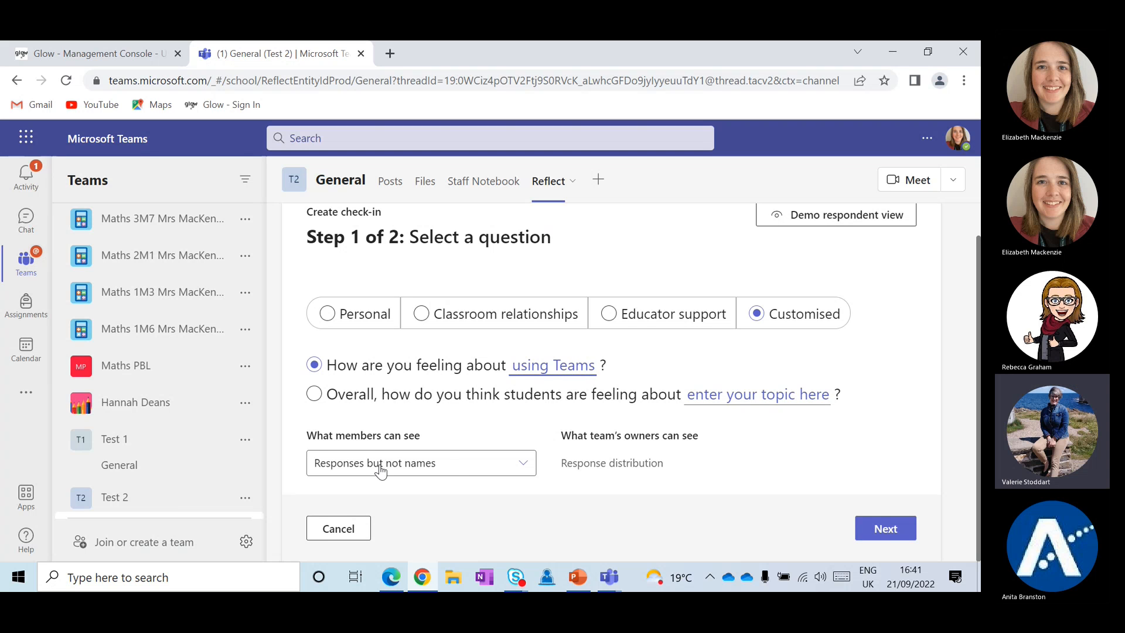
left_click(882, 529)
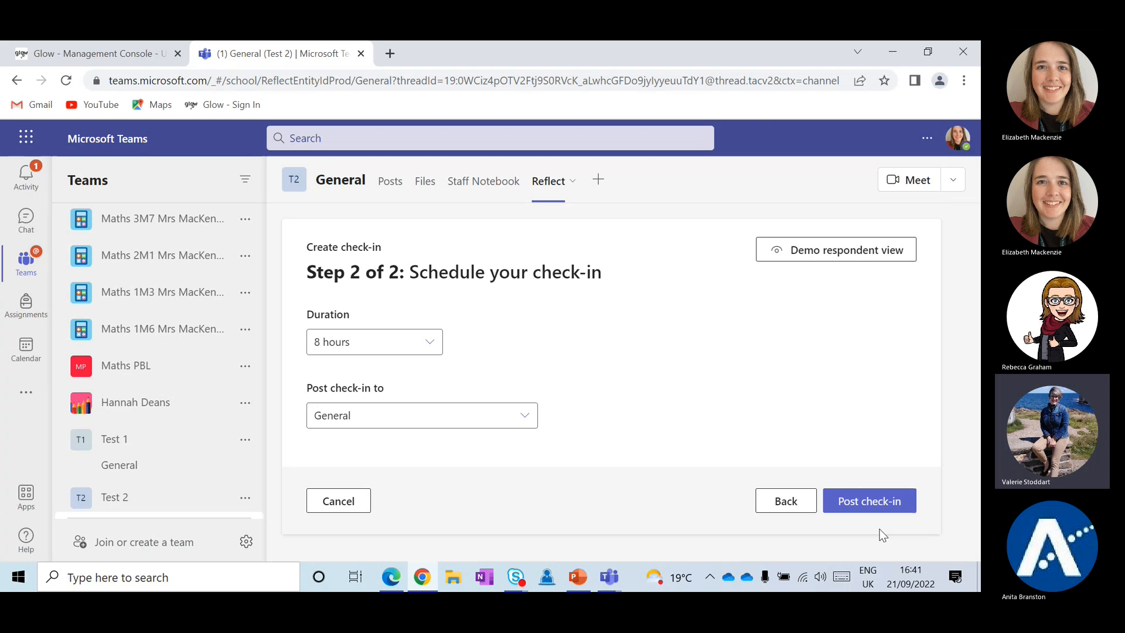
left_click(848, 491)
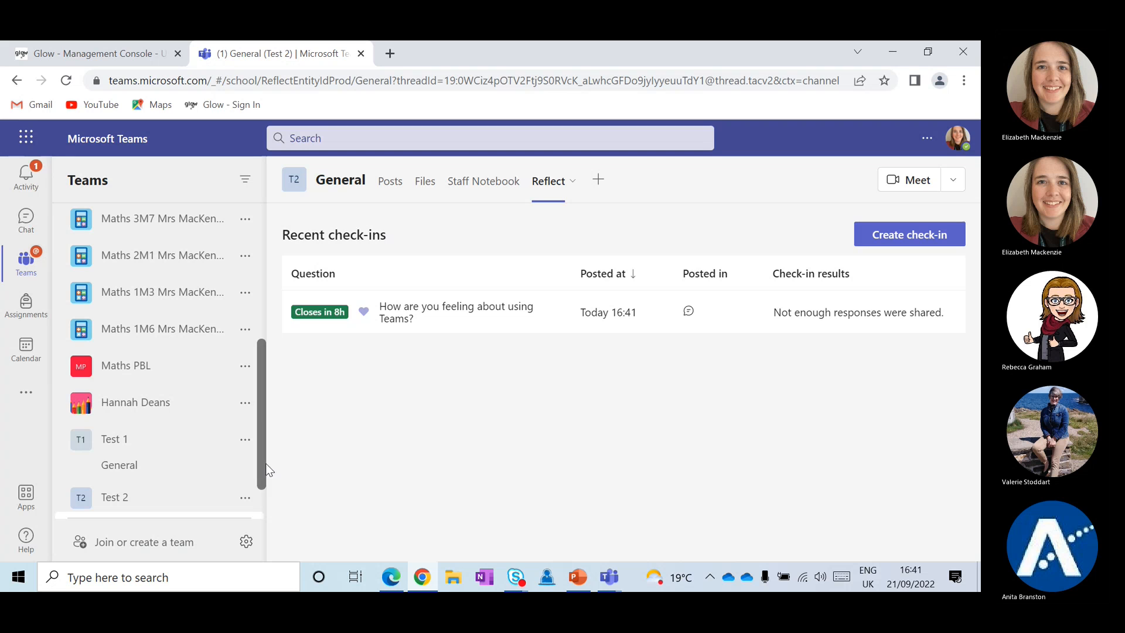
Check the posted check-in on the Posts tab, then switch to the PowerPoint presentation
left_click(396, 186)
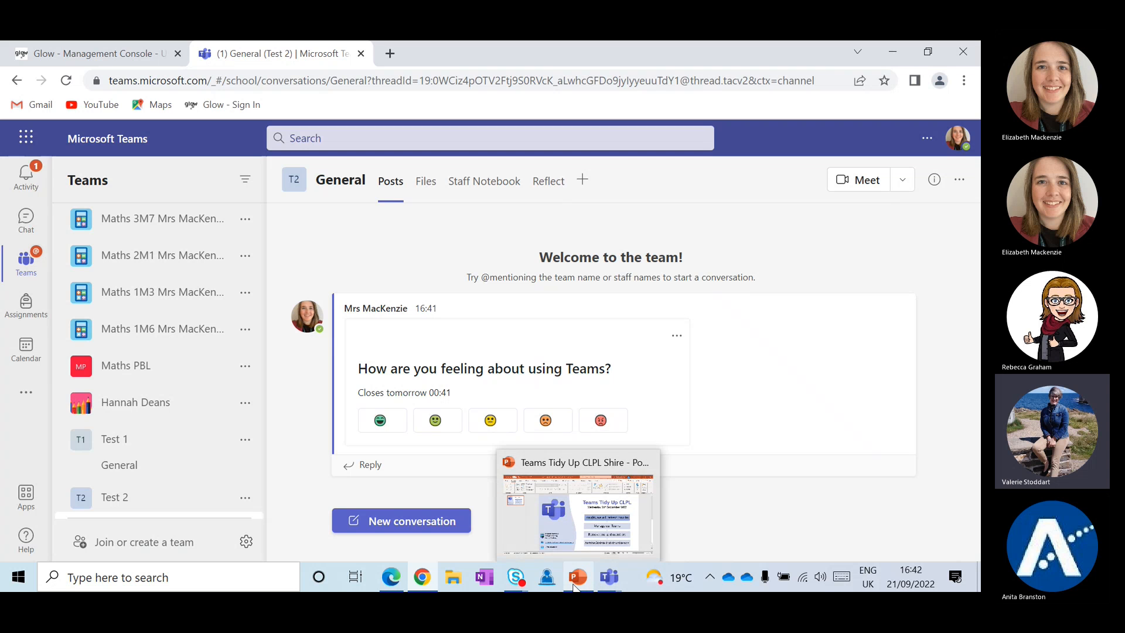
left_click(577, 513)
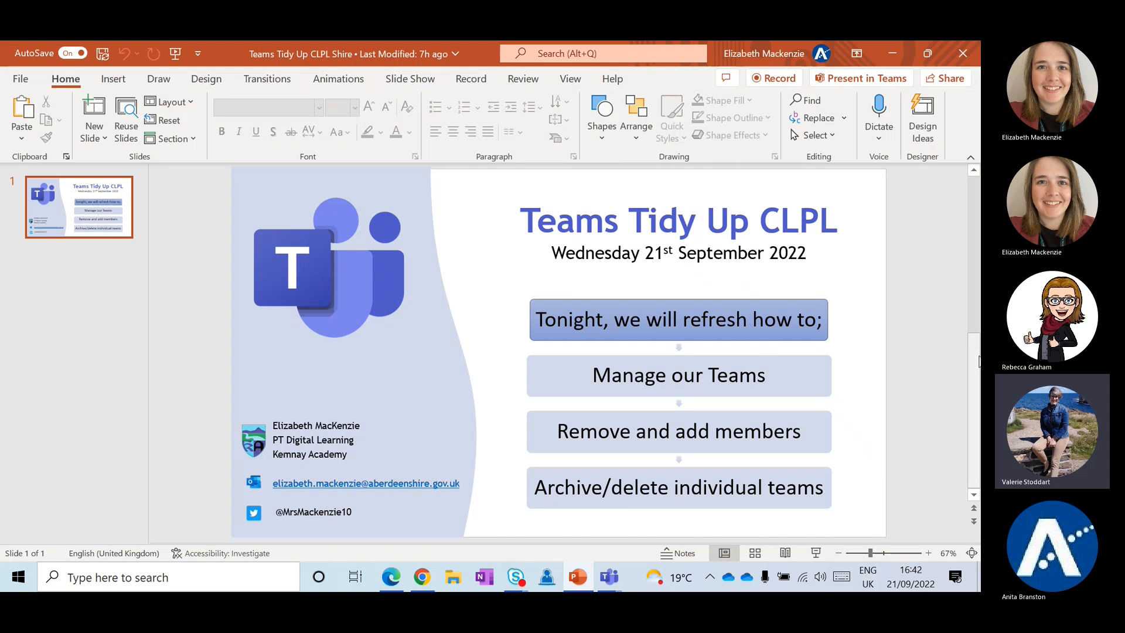